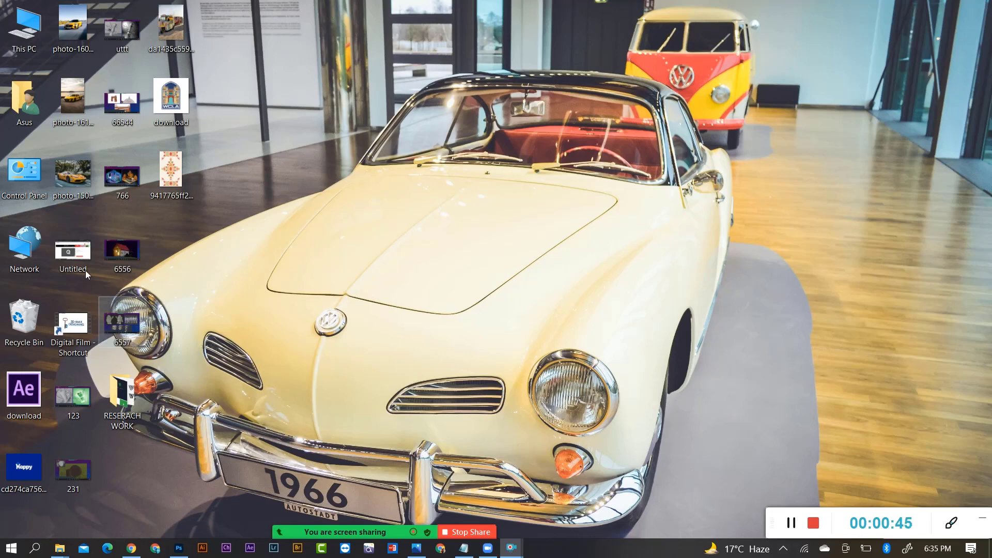
{"action": "mouse_move", "coordinate": [60, 549]}
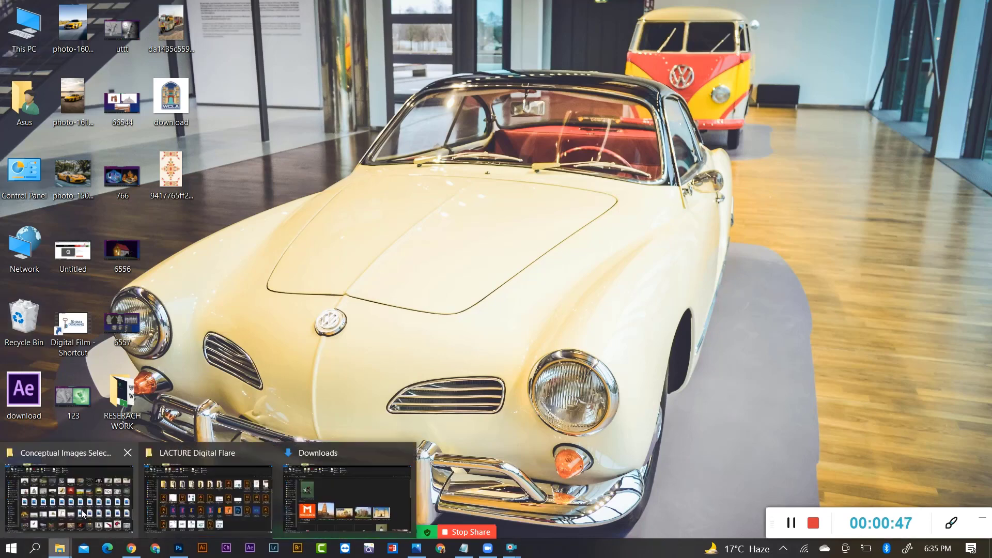
{"action": "left_click", "coordinate": [95, 514]}
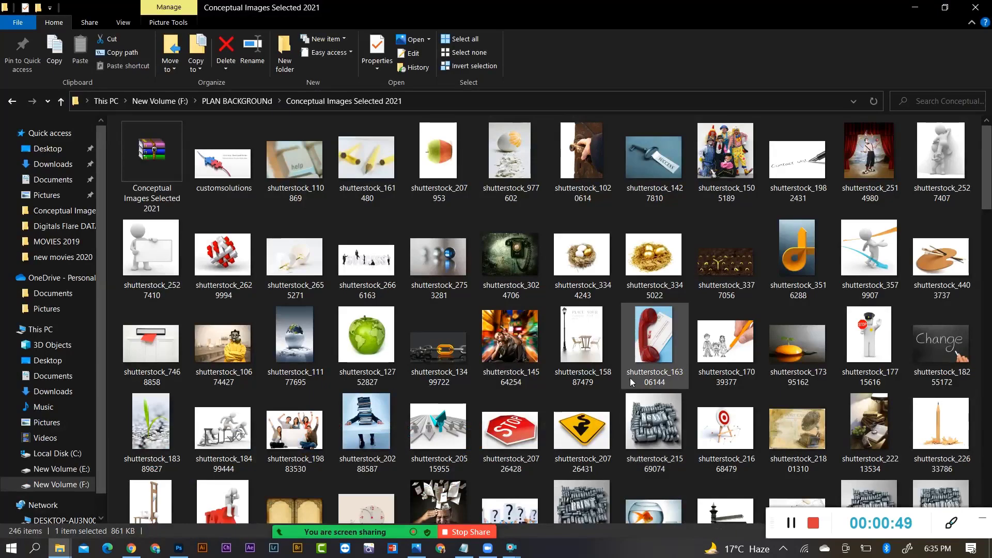
{"action": "scroll", "coordinate": [724, 259], "scroll_direction": "down", "scroll_amount": 5}
{"action": "scroll", "coordinate": [577, 331], "scroll_direction": "down", "scroll_amount": 10}
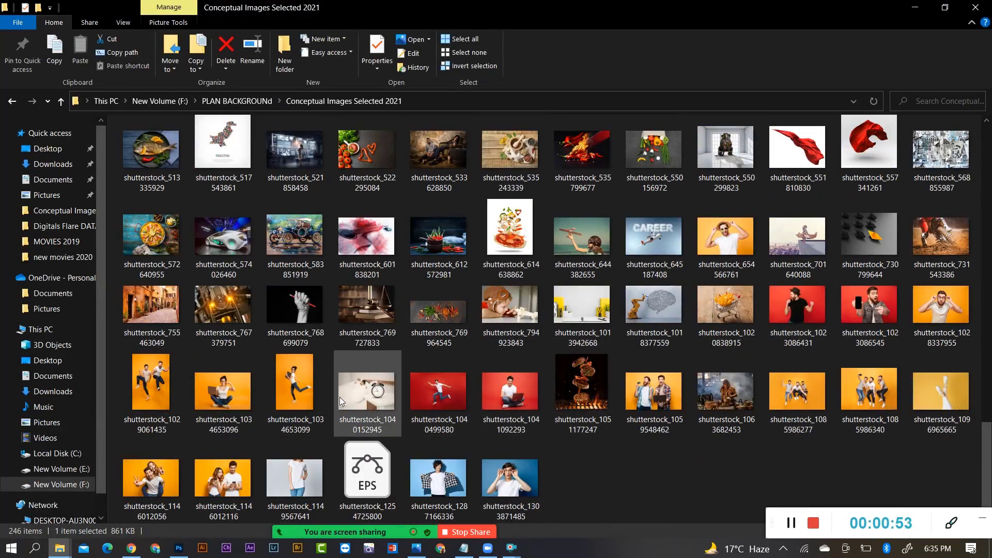
{"action": "left_click_drag", "start_coordinate": [796, 310], "coordinate": [364, 41]}
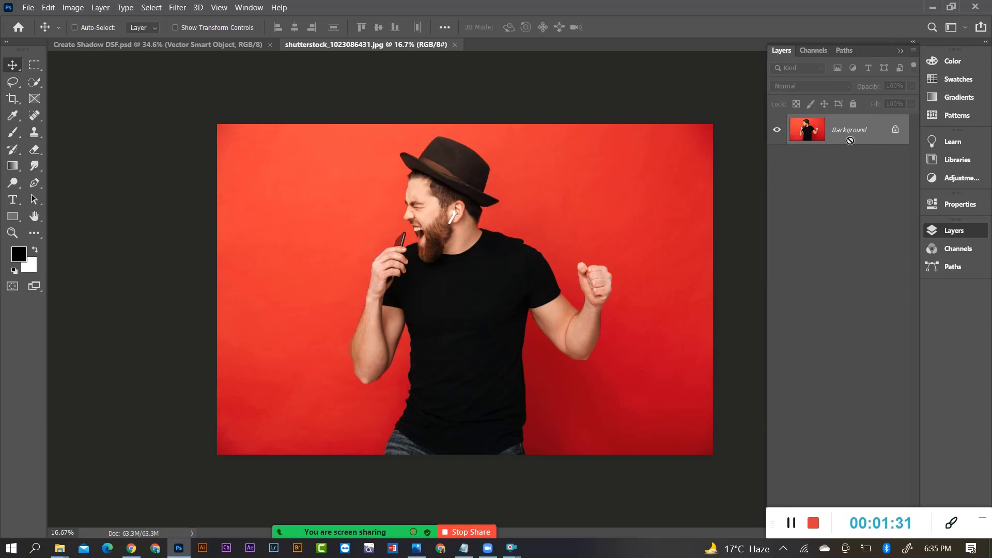
{"action": "key", "text": "ctrl+j"}
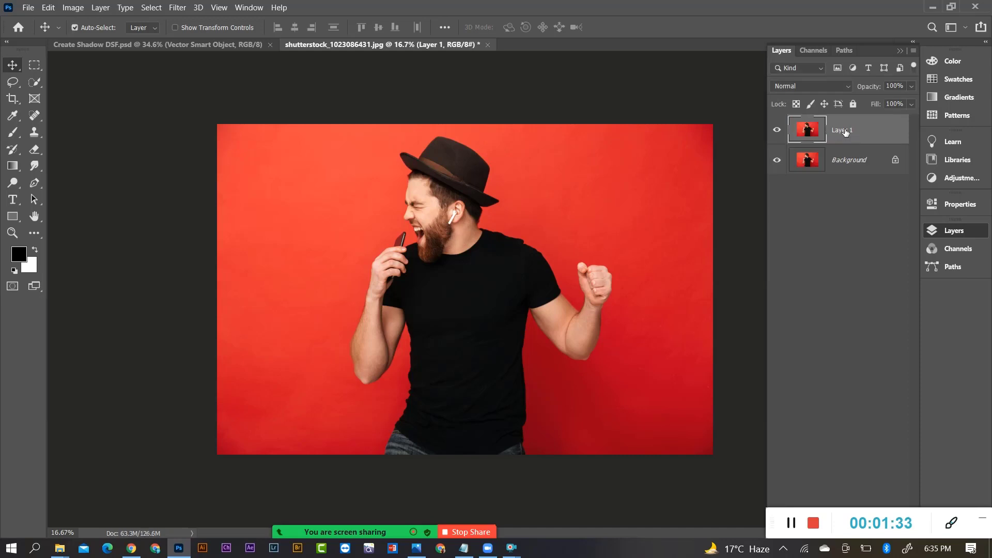
{"action": "right_click", "coordinate": [844, 134]}
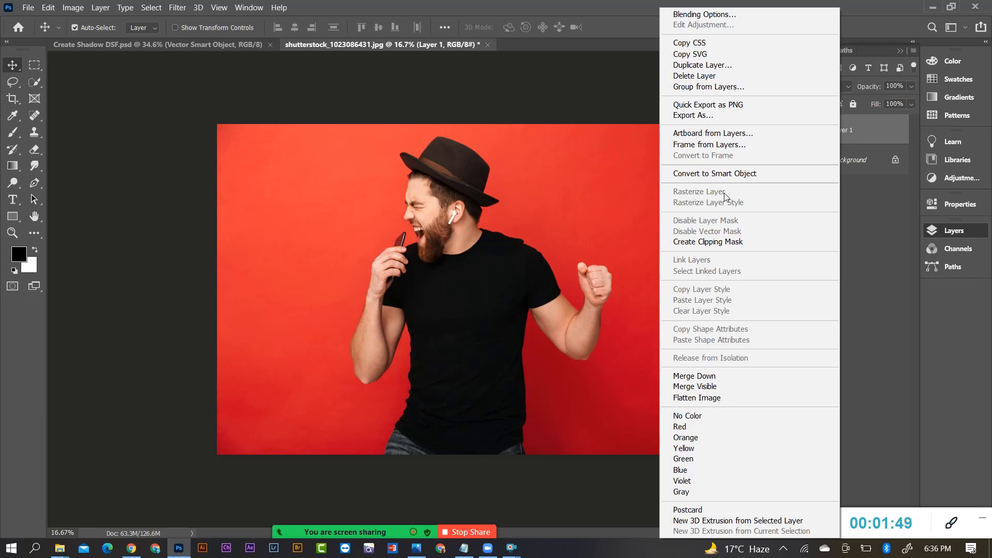
{"action": "left_click", "coordinate": [863, 197]}
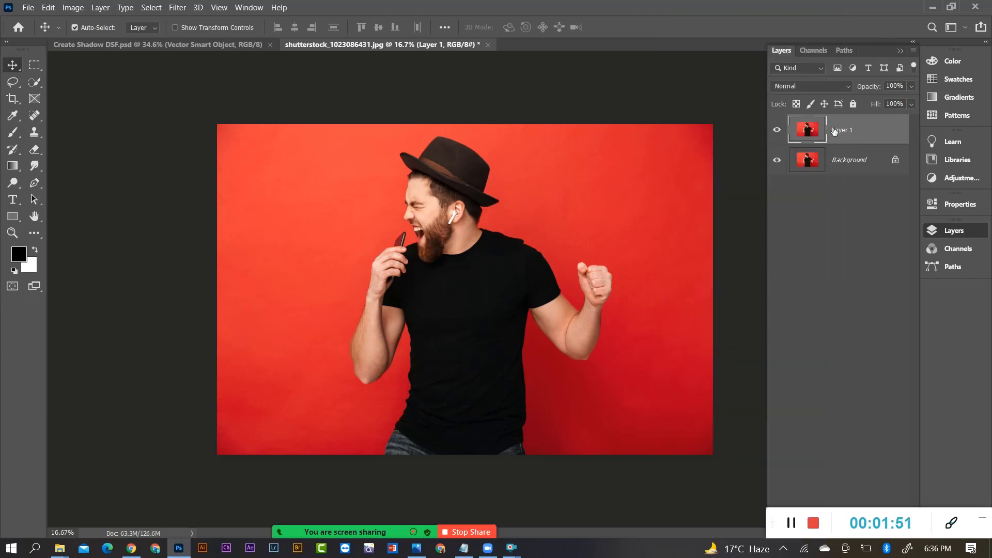
{"action": "right_click", "coordinate": [834, 131]}
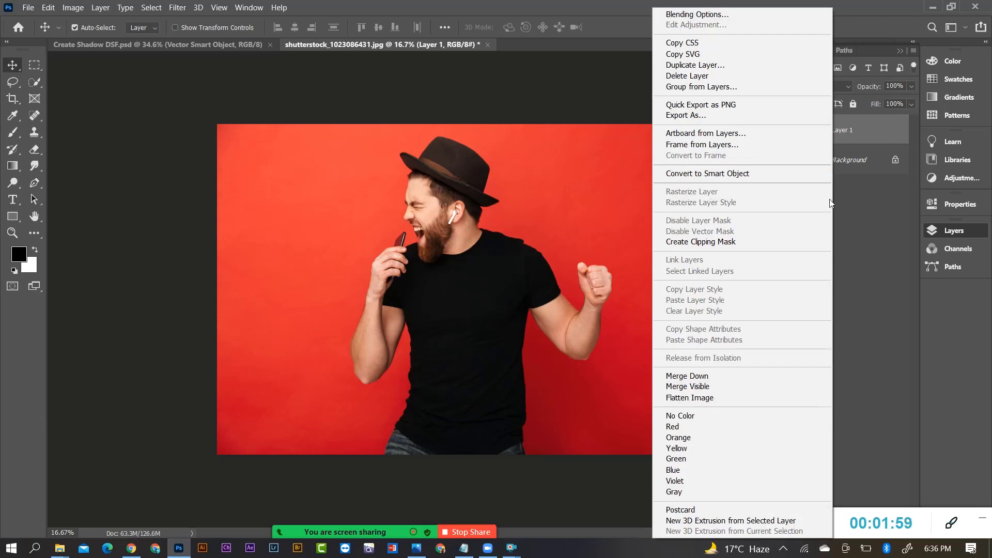
{"action": "left_click", "coordinate": [866, 209]}
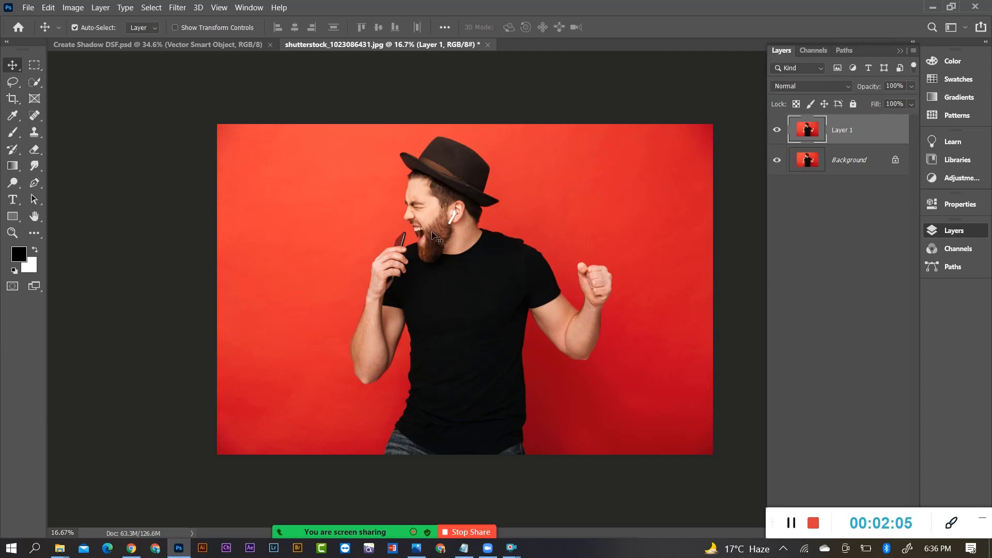
Rename the duplicated layer as Model
{"action": "double_click", "coordinate": [849, 133]}
{"action": "type", "text": "m"}
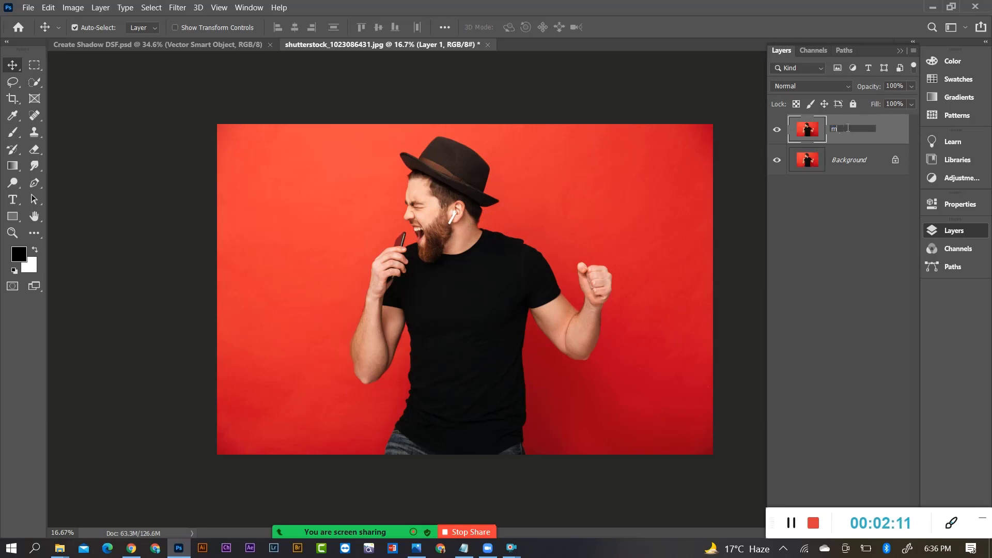
{"action": "key", "text": "BackSpace"}
{"action": "type", "text": "Model"}
{"action": "key", "text": "Return"}
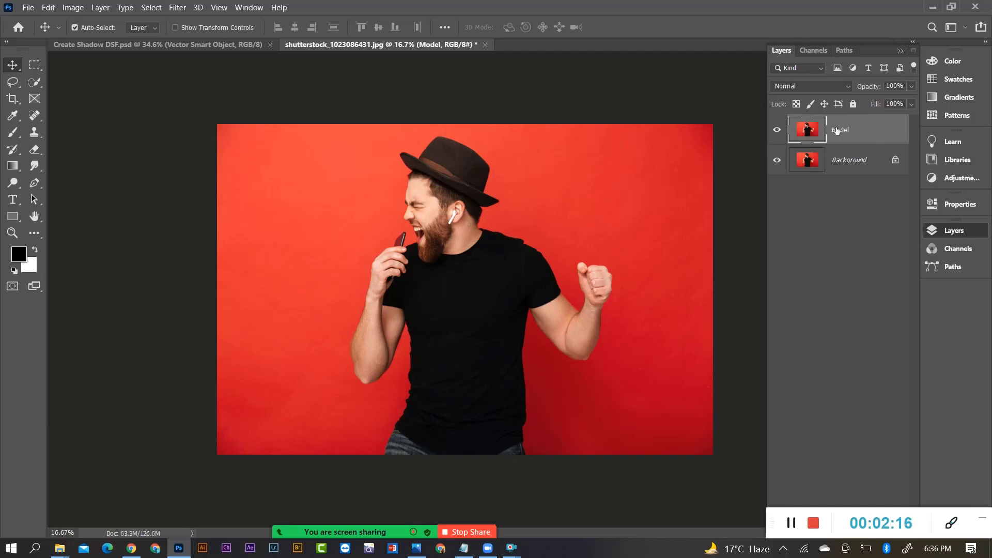
Select the man on the Model layer automatically with the Quick Selection Tool's Select Subject command
{"action": "left_click", "coordinate": [31, 85]}
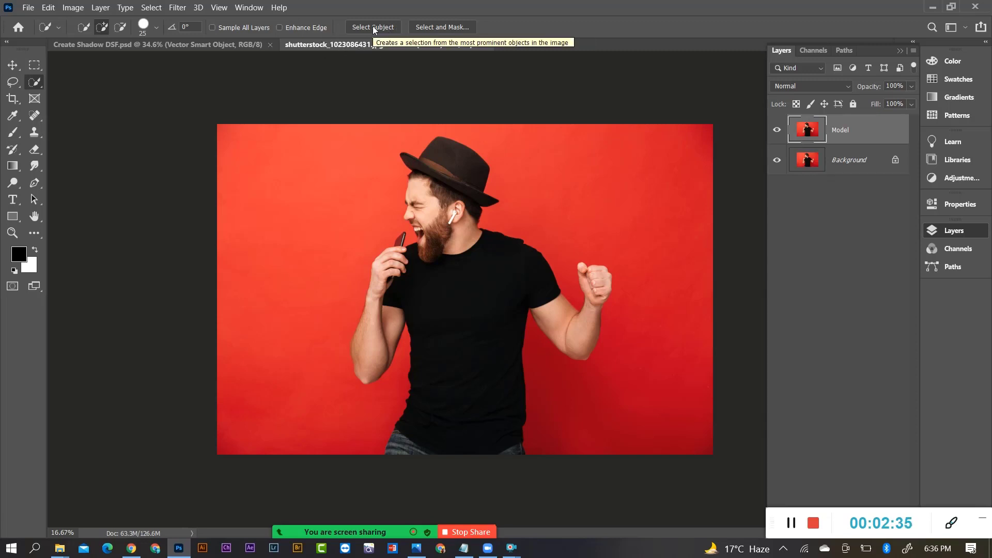
{"action": "right_click", "coordinate": [34, 85]}
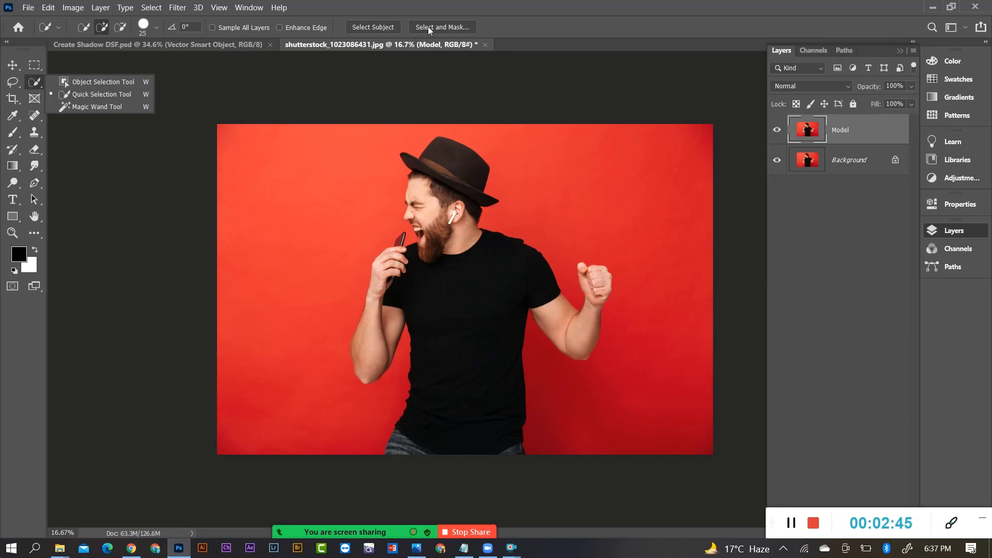
{"action": "left_click", "coordinate": [378, 30]}
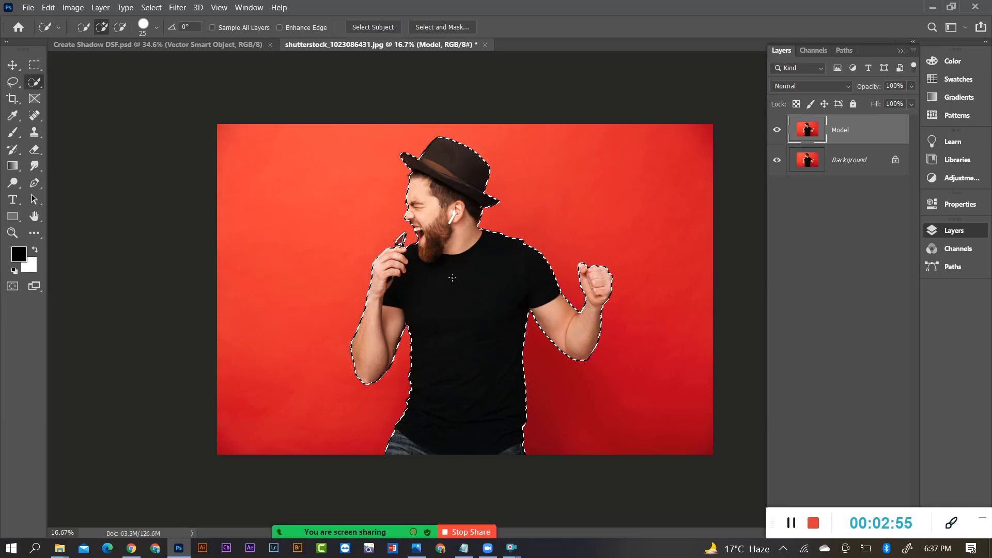
Add the missing part of the phone above the man's fingers to the selection
{"action": "scroll", "coordinate": [408, 227], "scroll_direction": "up", "scroll_amount": 4}
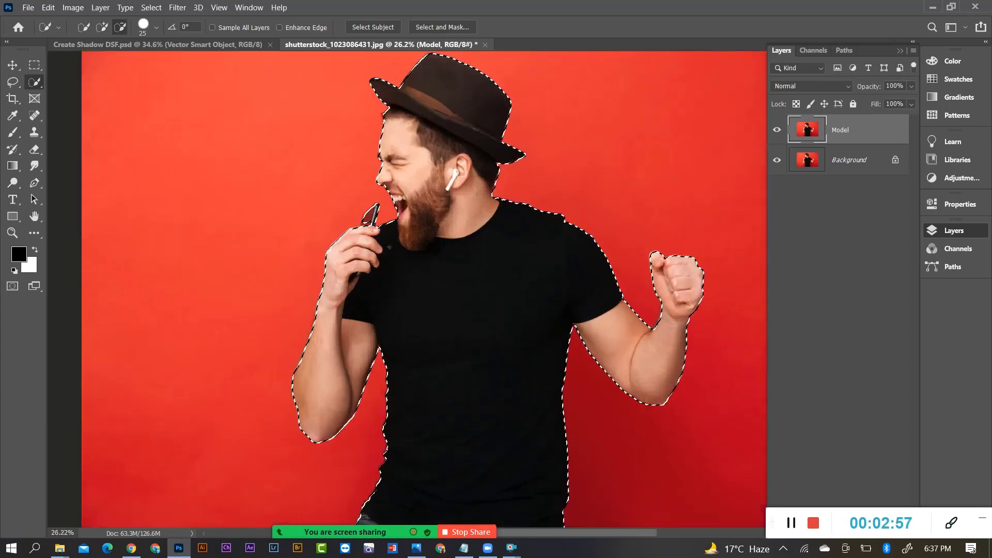
{"action": "scroll", "coordinate": [408, 226], "scroll_direction": "up", "scroll_amount": 3}
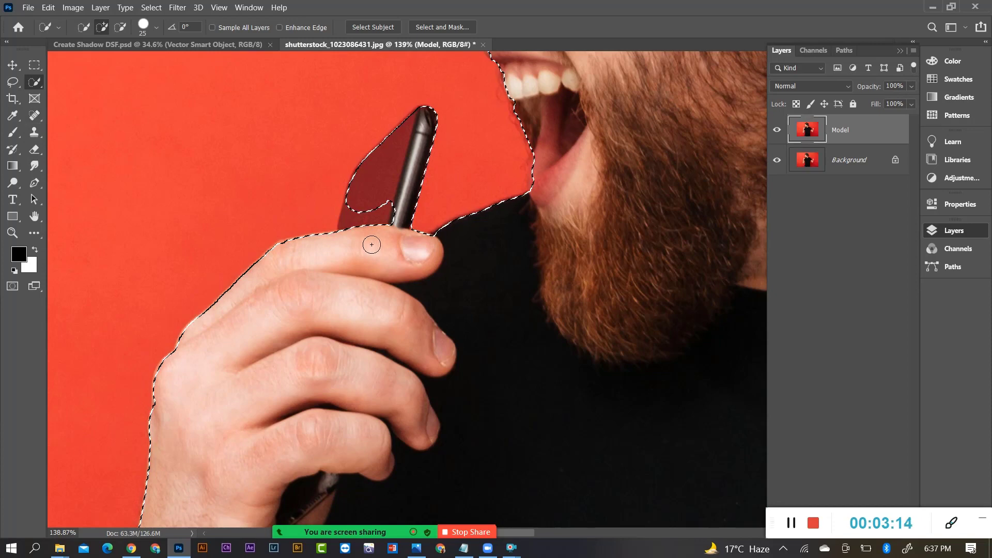
{"action": "left_click_drag", "start_coordinate": [375, 239], "coordinate": [374, 228]}
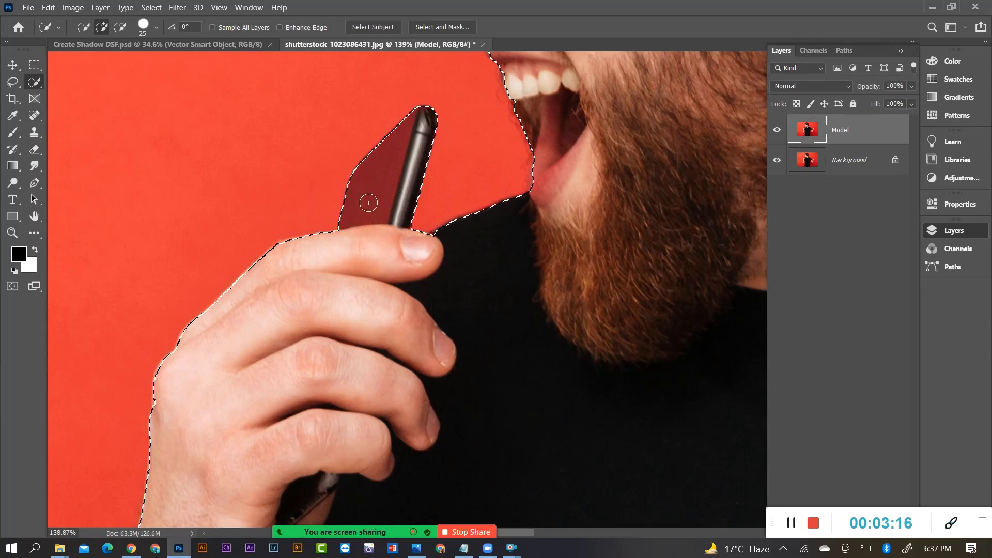
Examine the selection outline closely around the man's face, neck, shoulder and raised fist
{"action": "scroll", "coordinate": [374, 274], "scroll_direction": "down", "scroll_amount": 5}
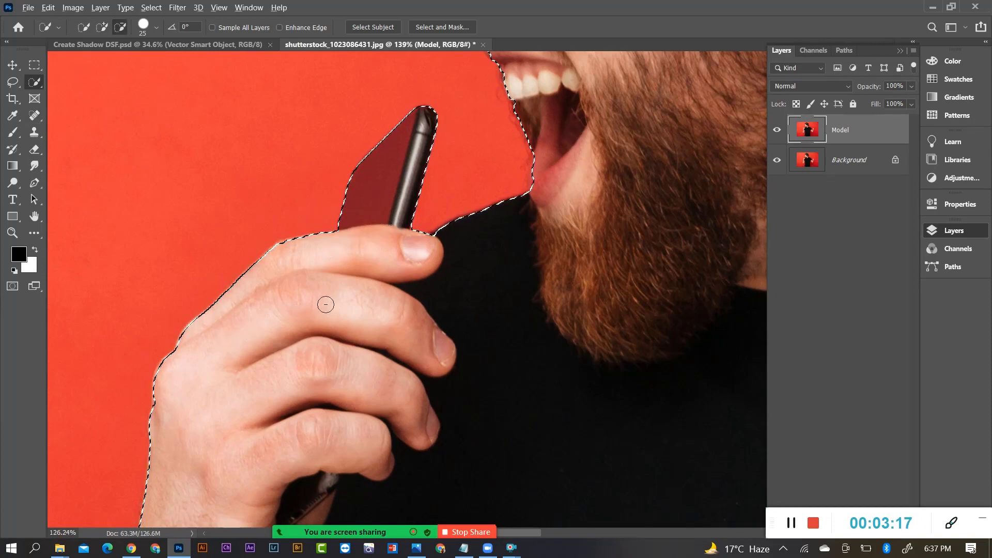
{"action": "scroll", "coordinate": [435, 290], "scroll_direction": "down", "scroll_amount": 3}
{"action": "scroll", "coordinate": [434, 290], "scroll_direction": "up", "scroll_amount": 5}
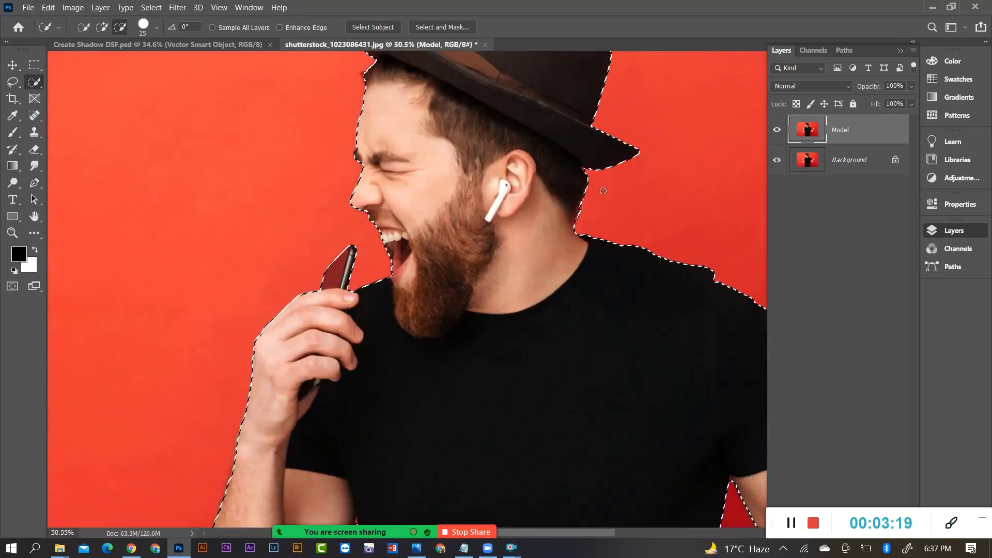
{"action": "scroll", "coordinate": [588, 212], "scroll_direction": "up", "scroll_amount": 3}
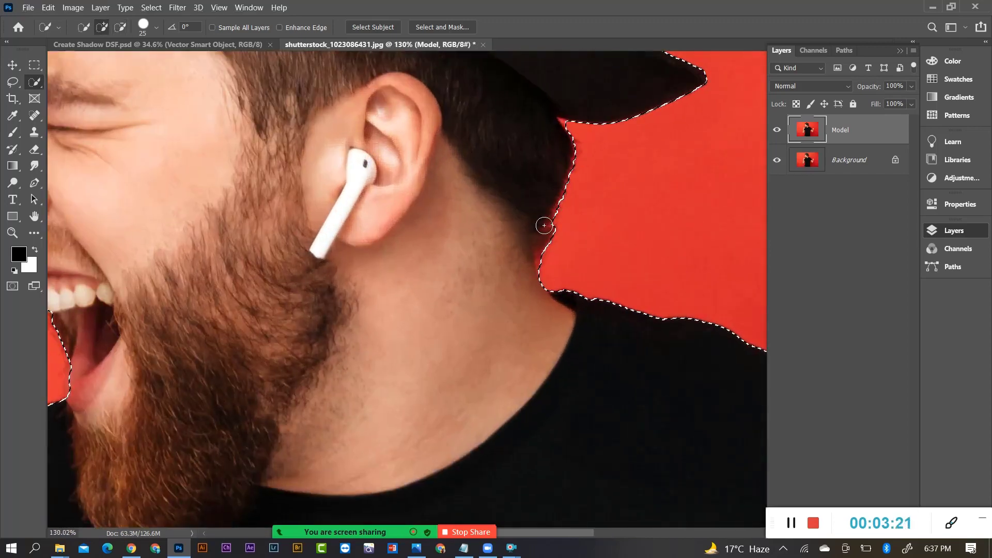
{"action": "scroll", "coordinate": [542, 244], "scroll_direction": "down", "scroll_amount": 5}
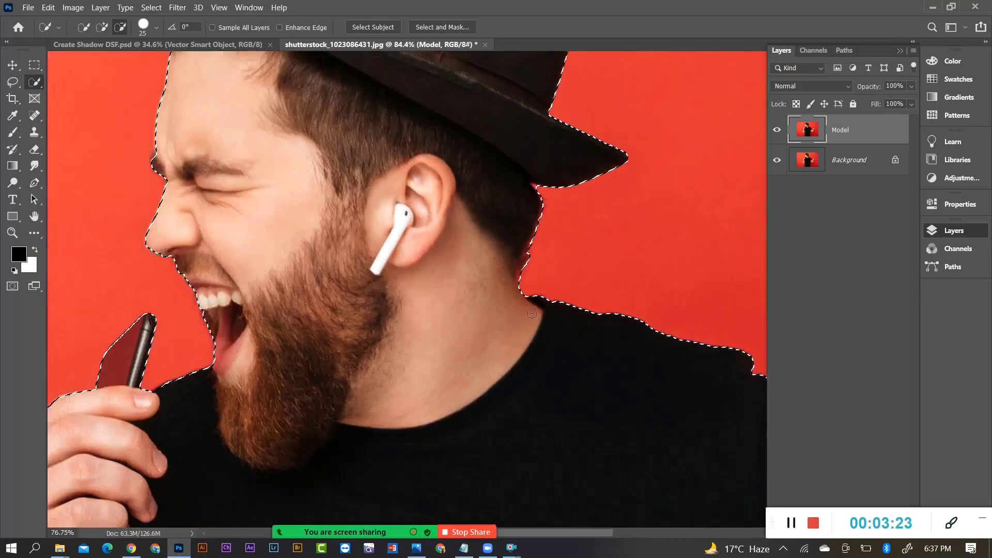
{"action": "scroll", "coordinate": [531, 322], "scroll_direction": "down", "scroll_amount": 2}
{"action": "scroll", "coordinate": [745, 409], "scroll_direction": "up", "scroll_amount": 4}
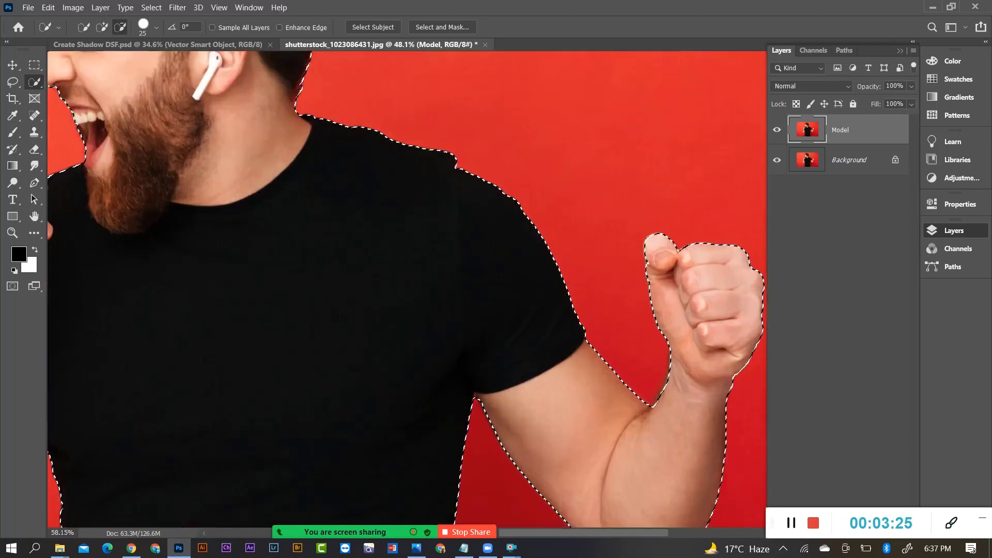
{"action": "scroll", "coordinate": [519, 362], "scroll_direction": "down", "scroll_amount": 3}
{"action": "scroll", "coordinate": [518, 362], "scroll_direction": "up", "scroll_amount": 1}
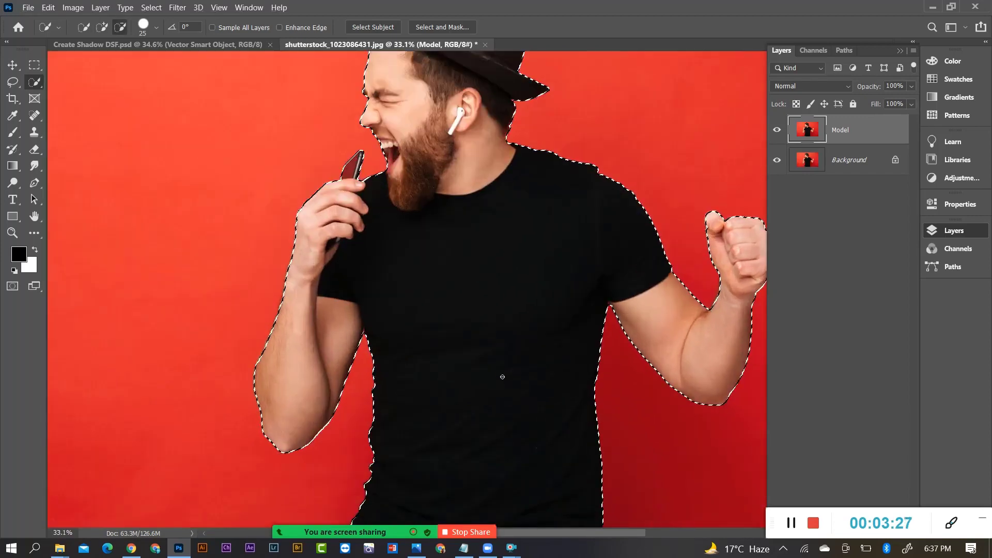
{"action": "scroll", "coordinate": [518, 362], "scroll_direction": "down", "scroll_amount": 1}
{"action": "scroll", "coordinate": [518, 362], "scroll_direction": "down", "scroll_amount": 1}
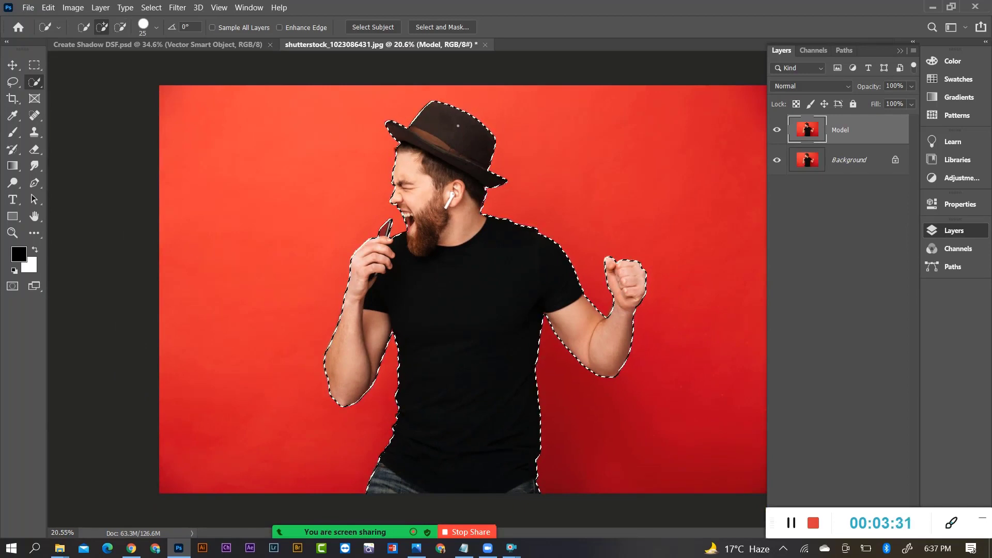
Start Select and Mask for the selected man and preview the cutout with the On White view
{"action": "left_click", "coordinate": [426, 27]}
{"action": "left_click", "coordinate": [427, 31]}
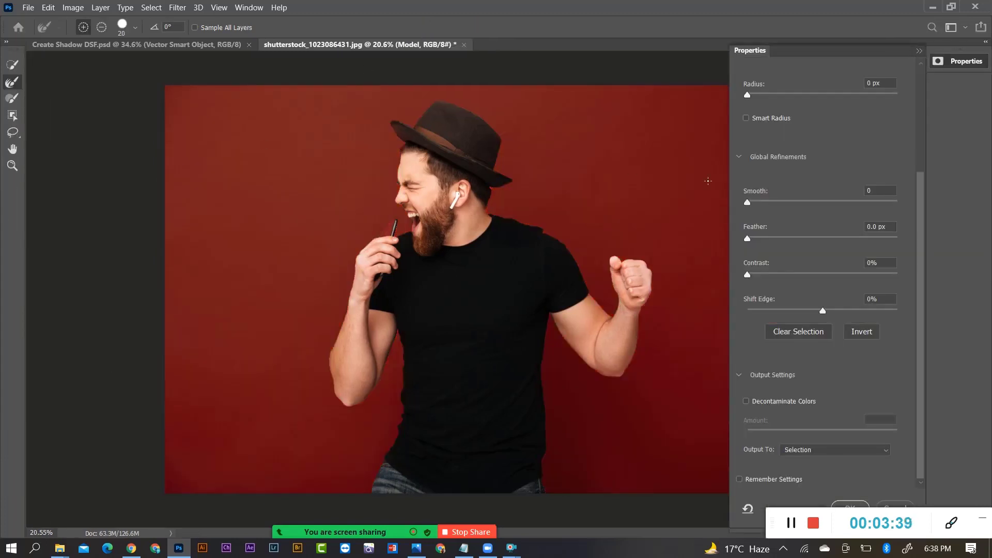
{"action": "scroll", "coordinate": [857, 210], "scroll_direction": "up", "scroll_amount": 5}
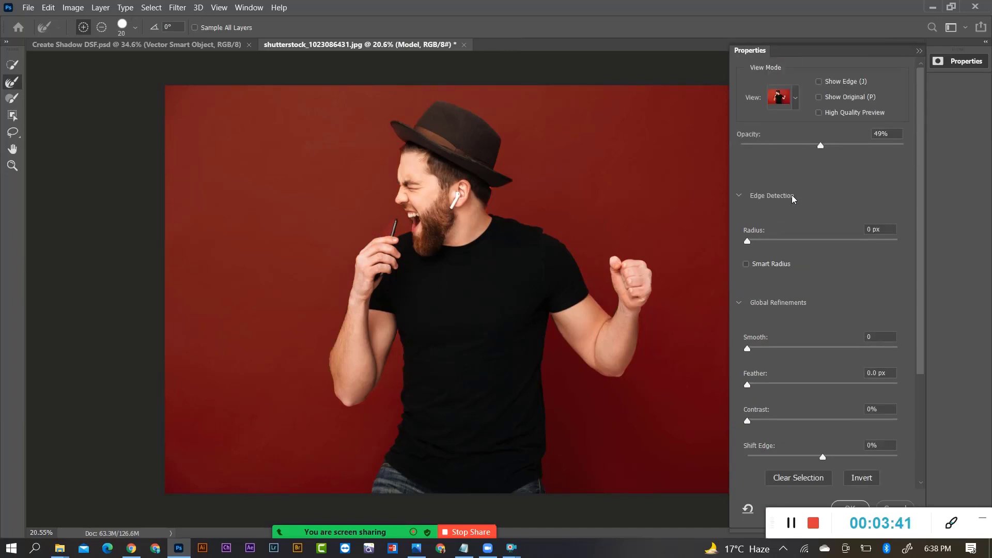
{"action": "left_click", "coordinate": [799, 104]}
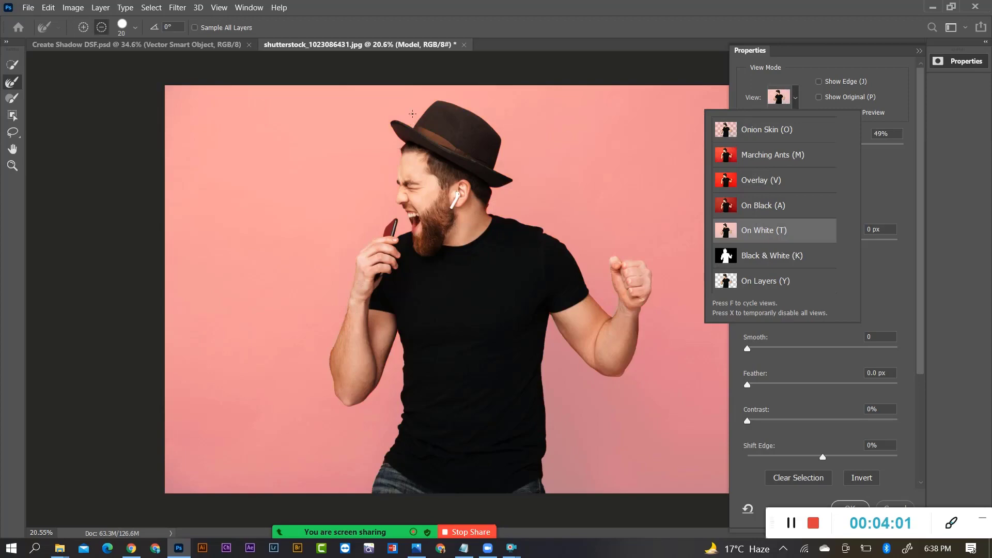
Refine the selection edge along the front hairline and forehead below the hat brim, keeping Smooth at 0
{"action": "scroll", "coordinate": [424, 151], "scroll_direction": "up", "scroll_amount": 2}
{"action": "scroll", "coordinate": [402, 195], "scroll_direction": "up", "scroll_amount": 5}
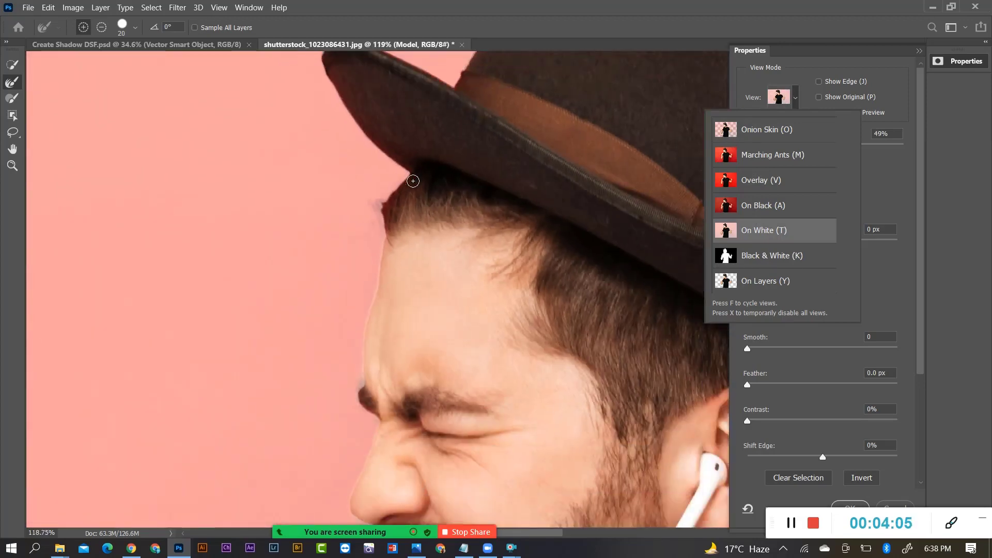
{"action": "left_click", "coordinate": [750, 350]}
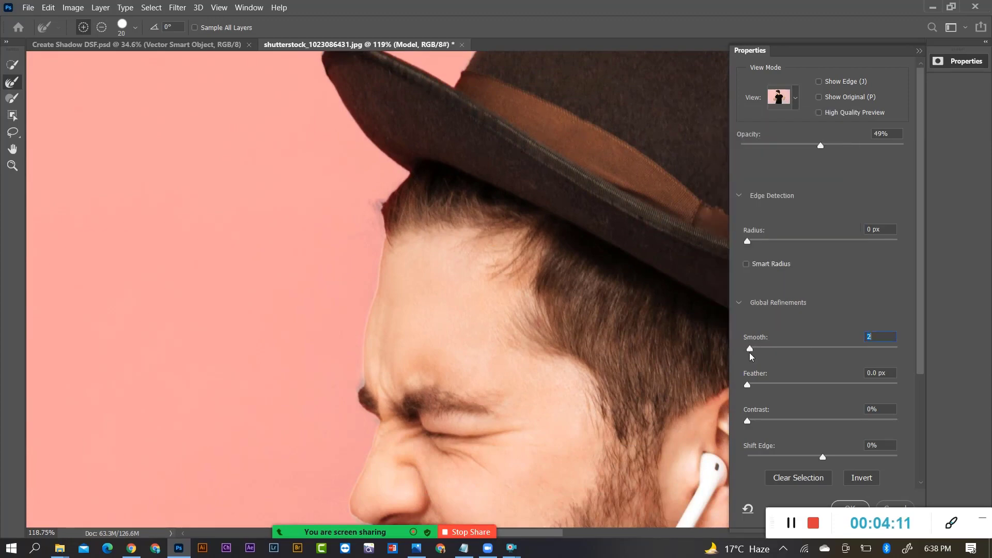
{"action": "left_click_drag", "start_coordinate": [750, 350], "coordinate": [746, 350]}
{"action": "mouse_move", "coordinate": [405, 178]}
{"action": "left_mouse_down"}
{"action": "mouse_move", "coordinate": [384, 207]}
{"action": "mouse_move", "coordinate": [379, 274]}
{"action": "left_mouse_up"}
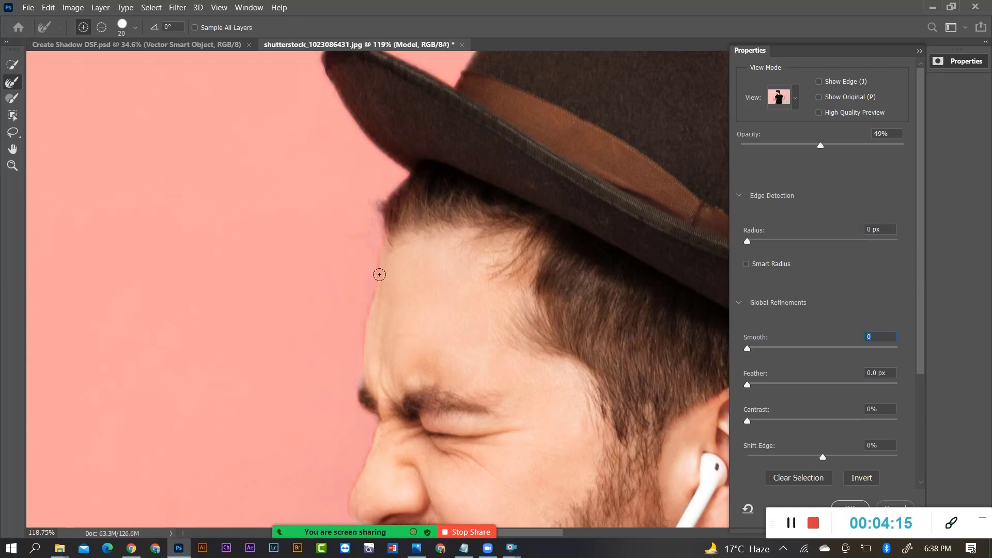
Refine the selection edge along the hair at the back of the head and down the nape of the neck
{"action": "scroll", "coordinate": [345, 253], "scroll_direction": "down", "scroll_amount": 2}
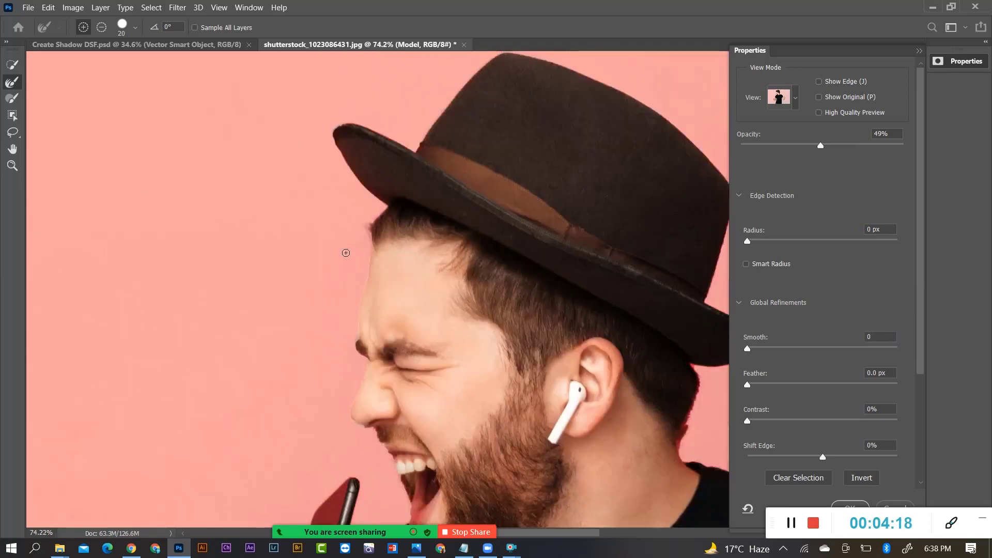
{"action": "scroll", "coordinate": [346, 253], "scroll_direction": "down", "scroll_amount": 2}
{"action": "scroll", "coordinate": [569, 344], "scroll_direction": "up", "scroll_amount": 5}
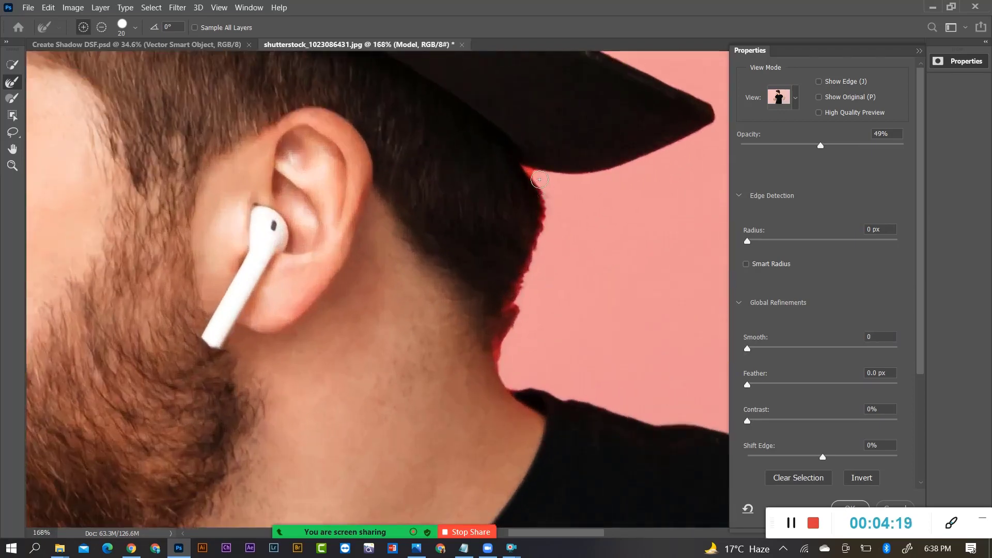
{"action": "scroll", "coordinate": [540, 180], "scroll_direction": "up", "scroll_amount": 2}
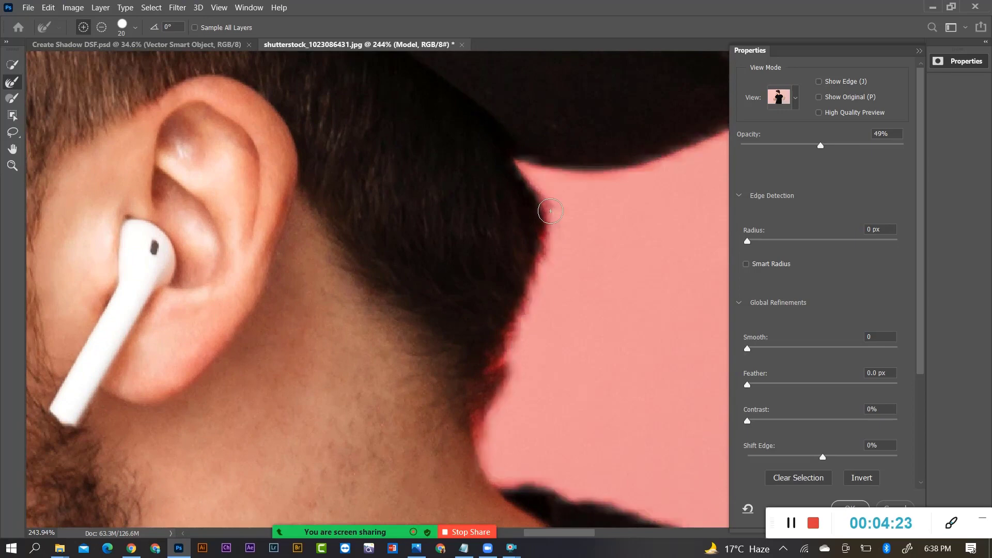
{"action": "mouse_move", "coordinate": [550, 211]}
{"action": "left_mouse_down"}
{"action": "mouse_move", "coordinate": [500, 356]}
{"action": "mouse_move", "coordinate": [502, 392]}
{"action": "mouse_move", "coordinate": [542, 184]}
{"action": "mouse_move", "coordinate": [547, 292]}
{"action": "mouse_move", "coordinate": [503, 377]}
{"action": "left_mouse_up"}
{"action": "left_click_drag", "start_coordinate": [483, 411], "coordinate": [483, 462]}
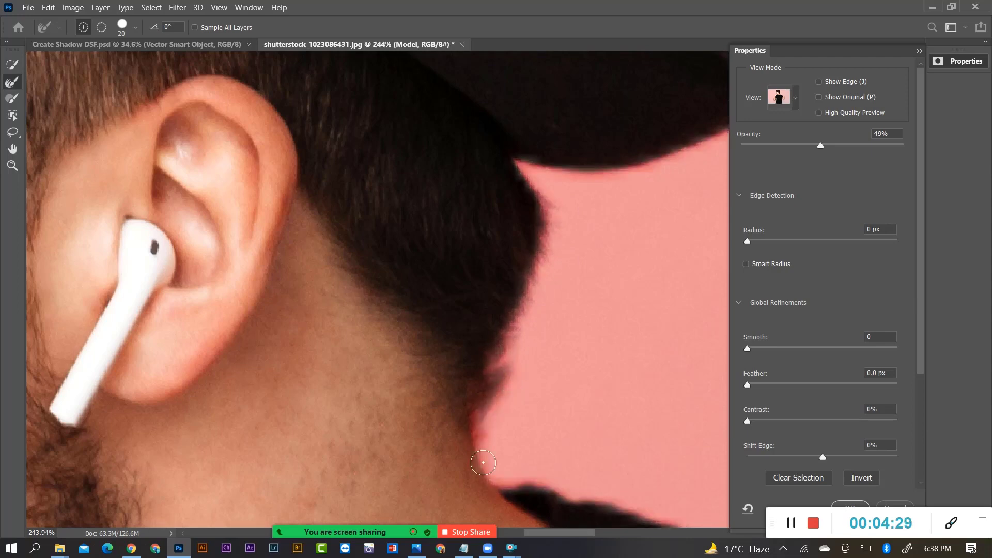
{"action": "scroll", "coordinate": [417, 394], "scroll_direction": "down", "scroll_amount": 2}
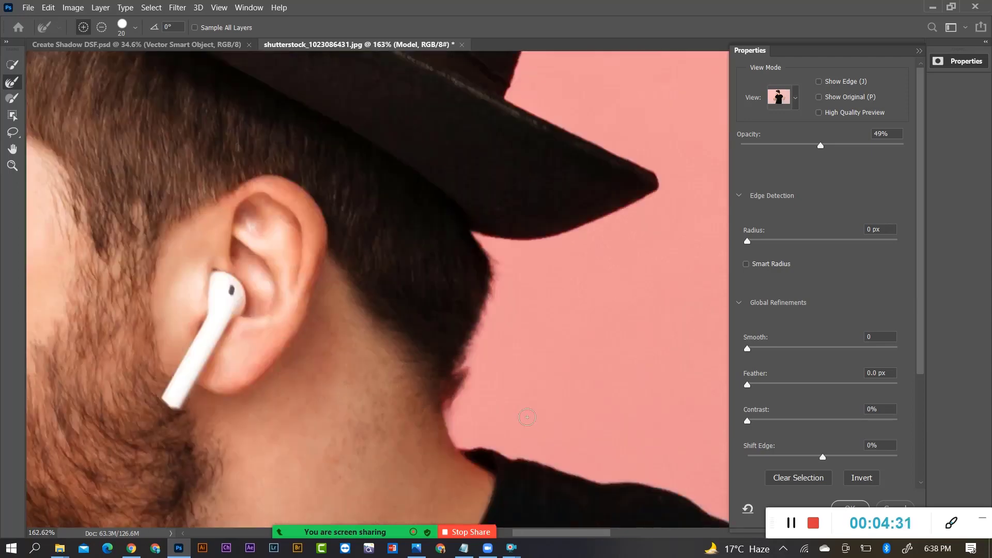
Refine the selection edge around the small tuft of hair at the nape of the neck
{"action": "scroll", "coordinate": [517, 402], "scroll_direction": "up", "scroll_amount": 5}
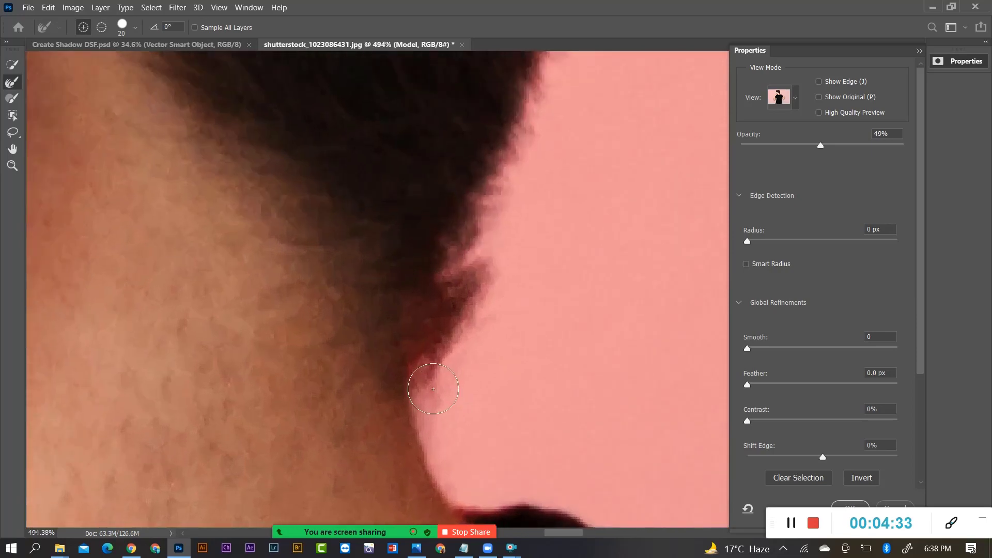
{"action": "left_click_drag", "start_coordinate": [471, 303], "coordinate": [513, 319]}
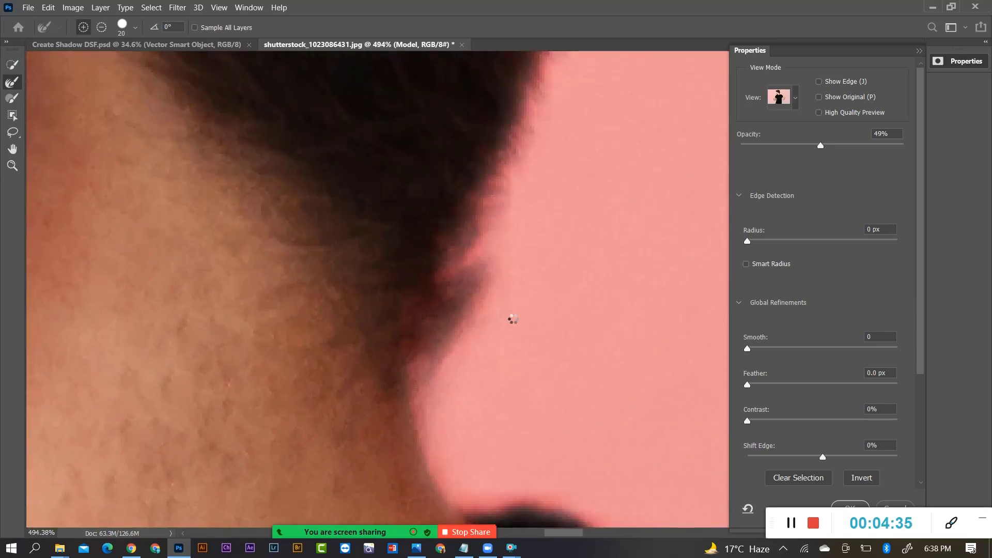
{"action": "scroll", "coordinate": [511, 320], "scroll_direction": "down", "scroll_amount": 6}
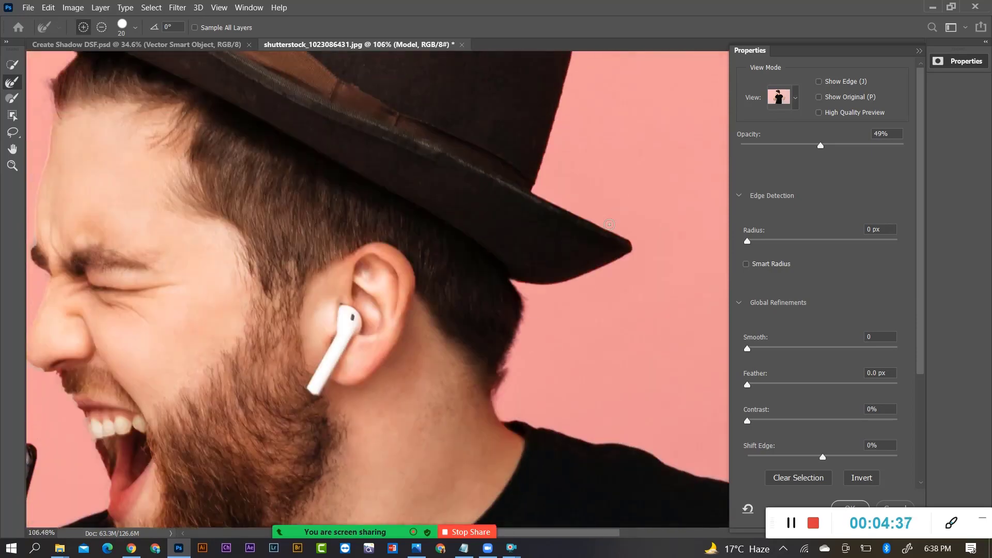
Refine the selection edge along the outer wrist and upper forearm of the arm holding the phone
{"action": "scroll", "coordinate": [609, 225], "scroll_direction": "down", "scroll_amount": 5}
{"action": "scroll", "coordinate": [517, 290], "scroll_direction": "down", "scroll_amount": 1}
{"action": "scroll", "coordinate": [333, 439], "scroll_direction": "up", "scroll_amount": 3}
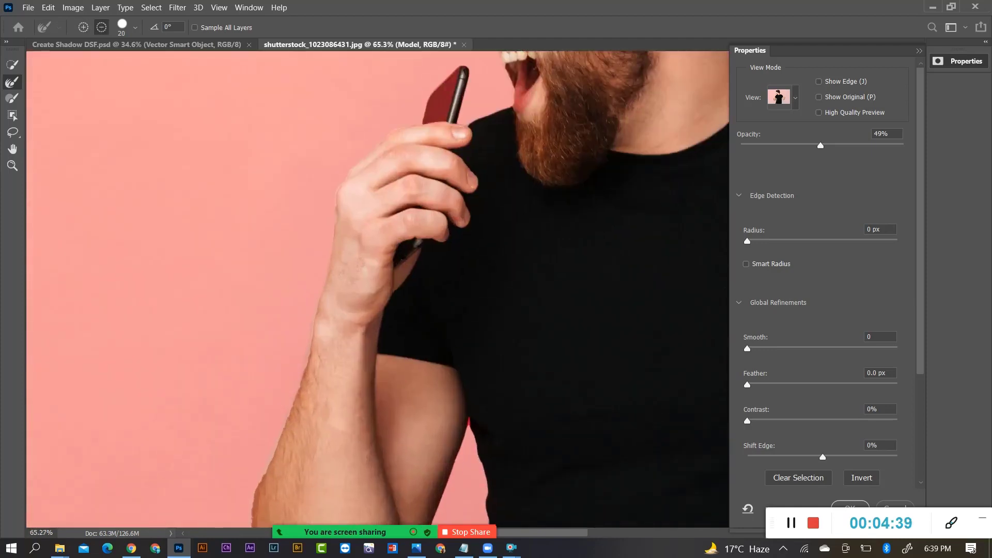
{"action": "scroll", "coordinate": [319, 287], "scroll_direction": "up", "scroll_amount": 2}
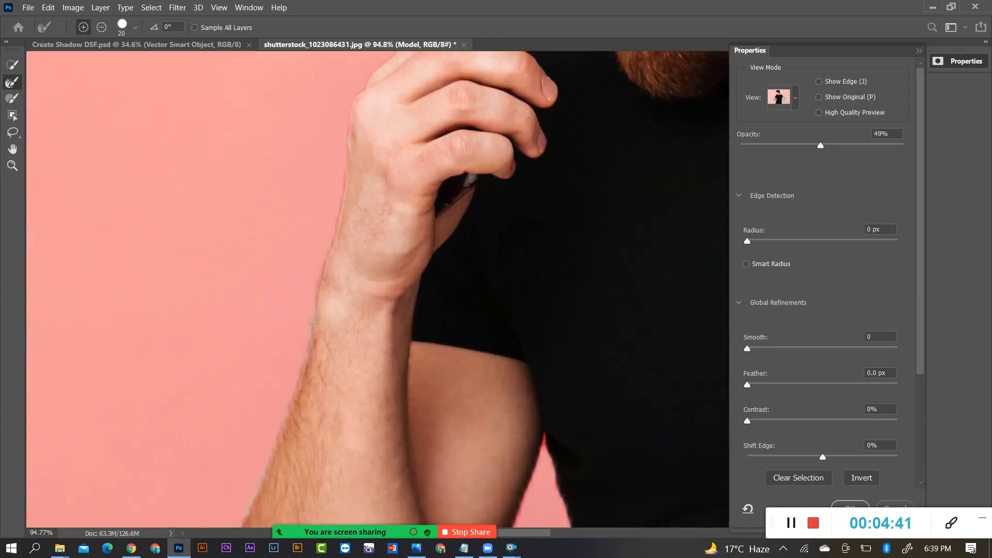
{"action": "left_click_drag", "start_coordinate": [313, 321], "coordinate": [300, 391]}
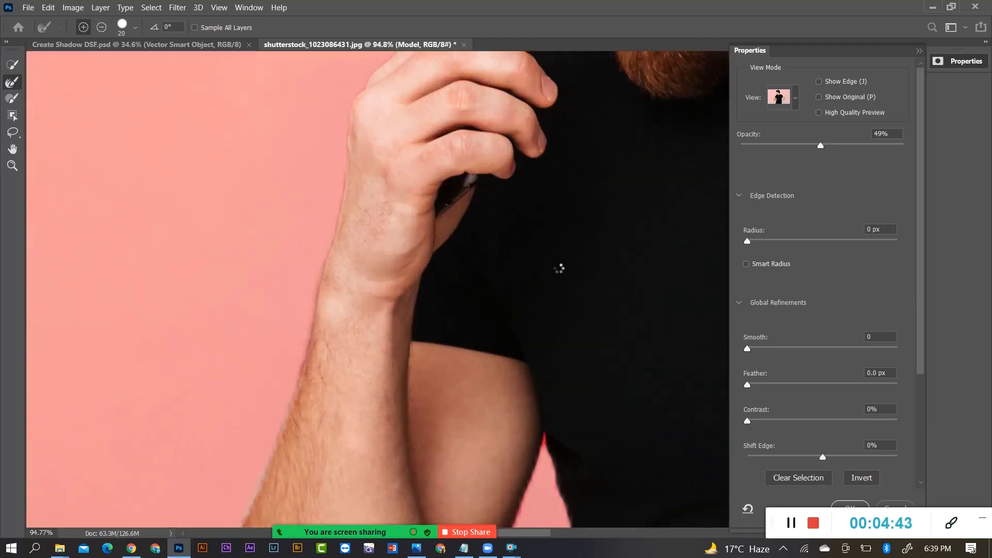
Refine the selection edge down the outer forearm and around the elbow of the phone-holding arm
{"action": "scroll", "coordinate": [560, 268], "scroll_direction": "down", "scroll_amount": 4}
{"action": "scroll", "coordinate": [400, 276], "scroll_direction": "up", "scroll_amount": 4}
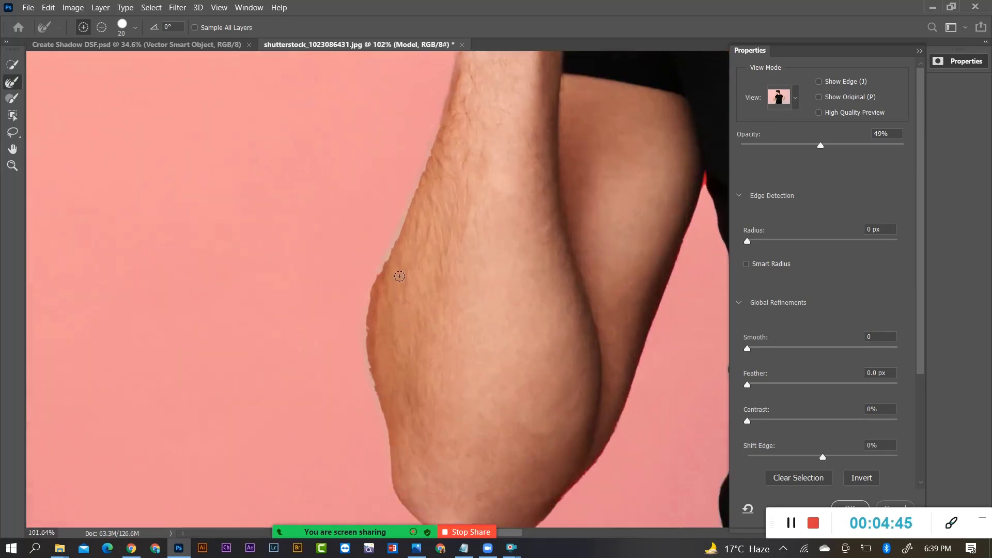
{"action": "left_click_drag", "start_coordinate": [376, 281], "coordinate": [413, 198]}
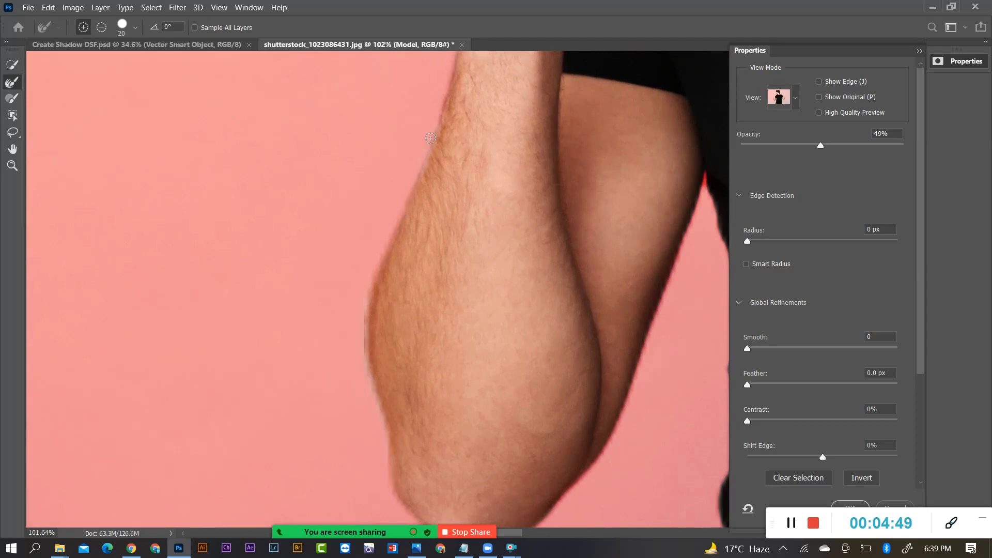
{"action": "left_click_drag", "start_coordinate": [430, 138], "coordinate": [442, 103]}
{"action": "left_click_drag", "start_coordinate": [378, 280], "coordinate": [378, 282]}
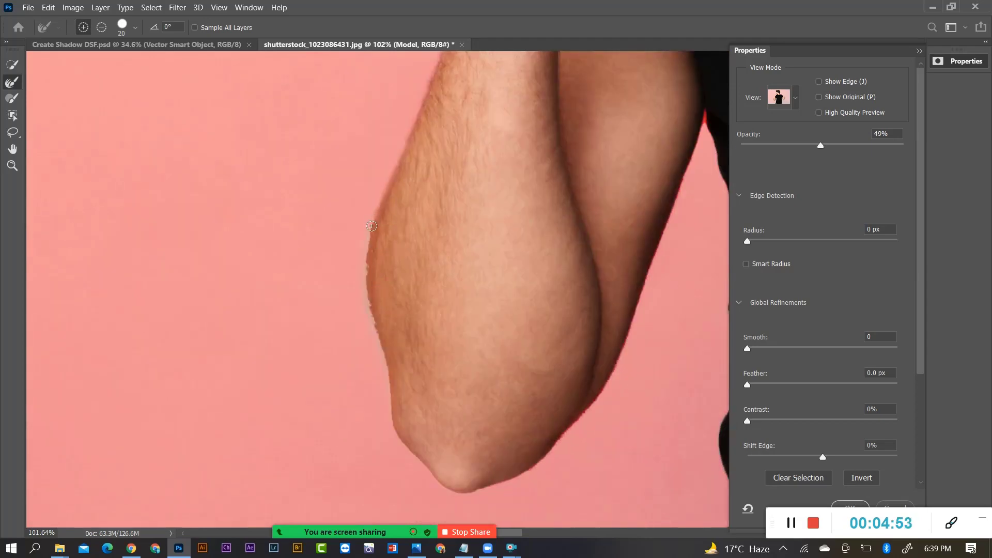
{"action": "mouse_move", "coordinate": [372, 226]}
{"action": "left_mouse_down"}
{"action": "mouse_move", "coordinate": [366, 300]}
{"action": "mouse_move", "coordinate": [397, 432]}
{"action": "mouse_move", "coordinate": [451, 493]}
{"action": "mouse_move", "coordinate": [507, 480]}
{"action": "left_mouse_up"}
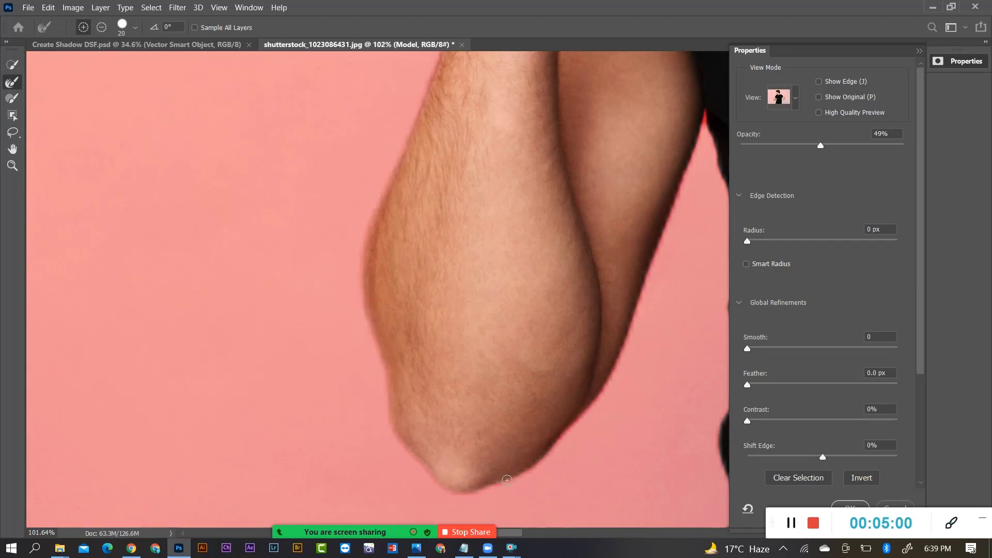
{"action": "mouse_move", "coordinate": [550, 447]}
{"action": "left_mouse_down"}
{"action": "mouse_move", "coordinate": [612, 368]}
{"action": "mouse_move", "coordinate": [591, 349]}
{"action": "left_mouse_up"}
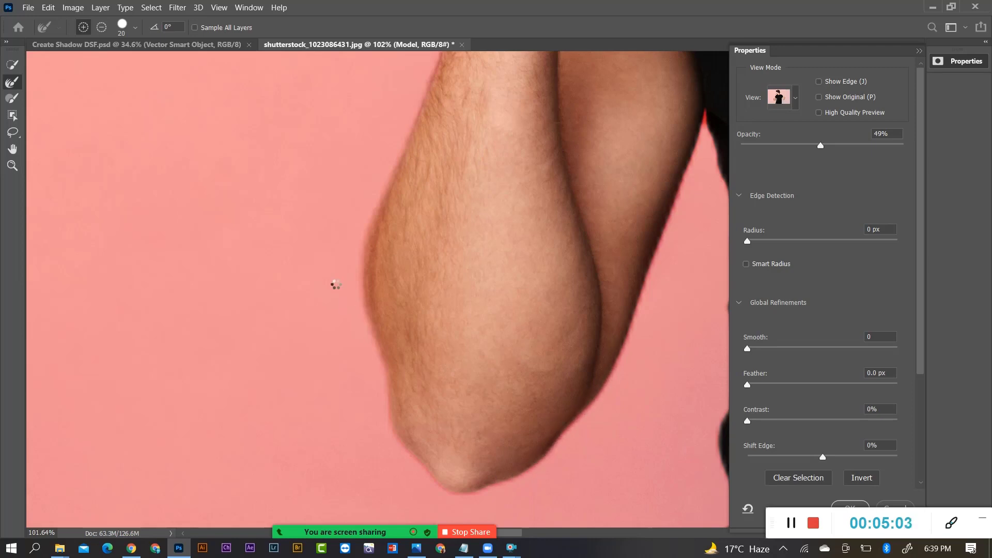
Refine the selection edge along the upper arm up to the armpit, in the gap beside the shirt
{"action": "scroll", "coordinate": [335, 285], "scroll_direction": "down", "scroll_amount": 3}
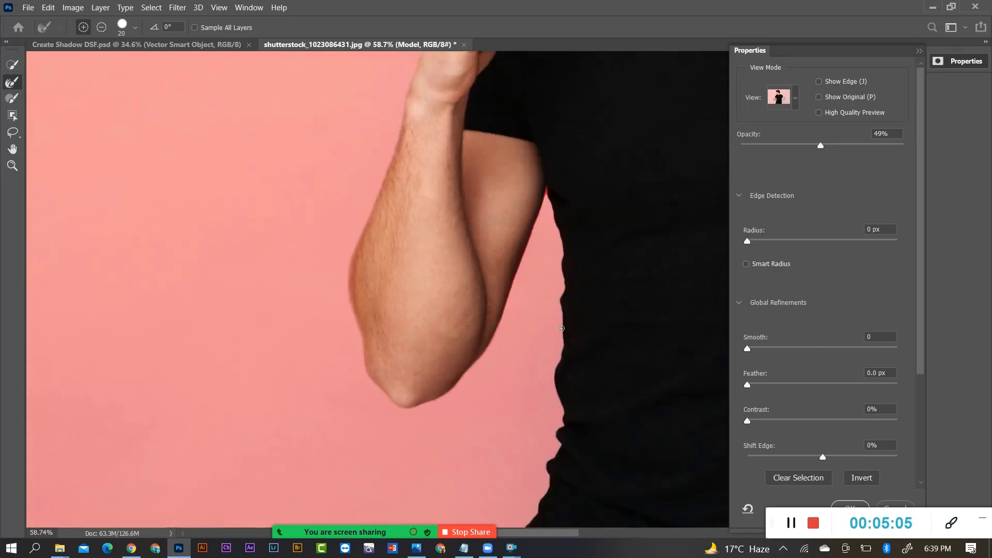
{"action": "scroll", "coordinate": [562, 328], "scroll_direction": "up", "scroll_amount": 6}
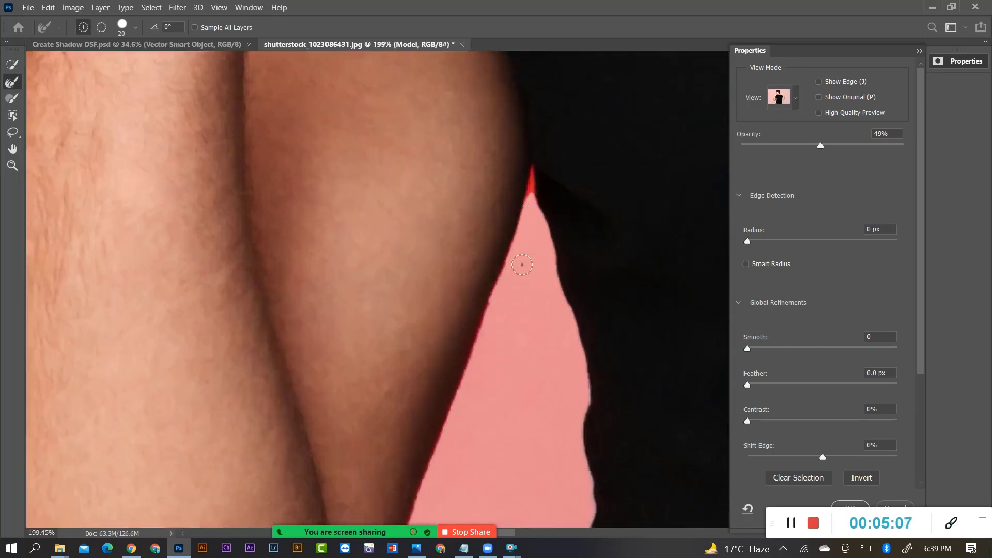
{"action": "left_click_drag", "start_coordinate": [477, 358], "coordinate": [447, 405]}
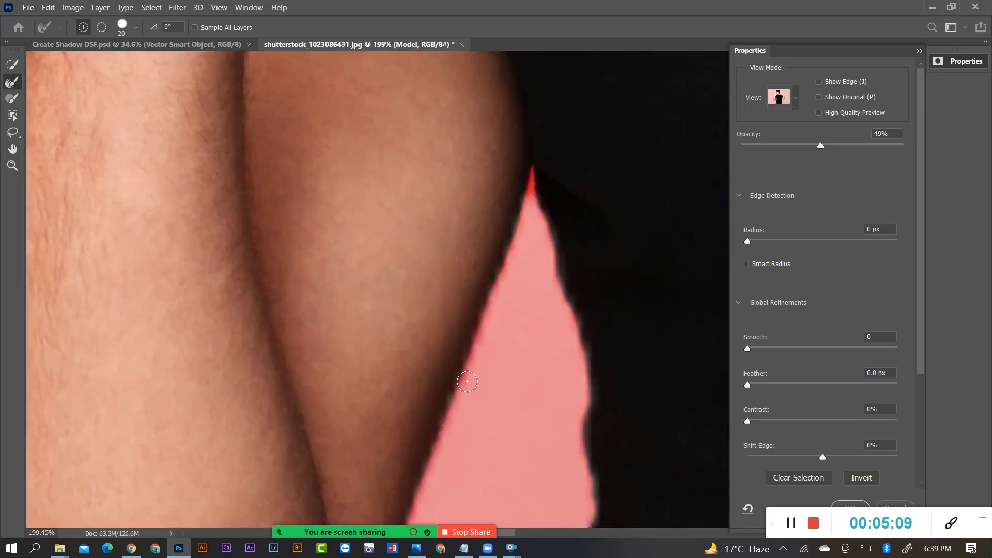
{"action": "left_click_drag", "start_coordinate": [478, 350], "coordinate": [525, 188]}
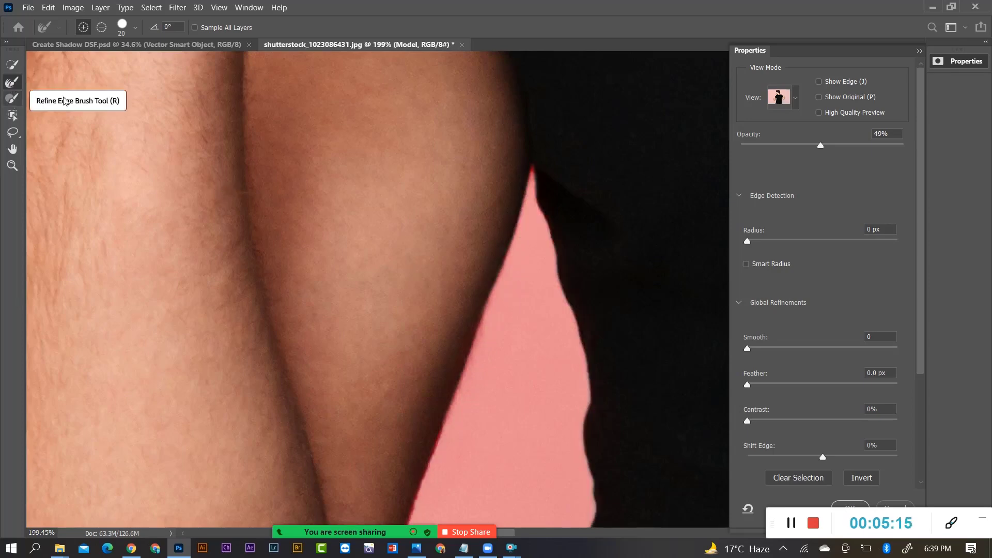
Reduce the Refine Edge brush size to 4 and clean the red remnant at the narrow tip of the armpit gap
{"action": "scroll", "coordinate": [535, 161], "scroll_direction": "up", "scroll_amount": 3}
{"action": "key", "text": "bracketleft"}
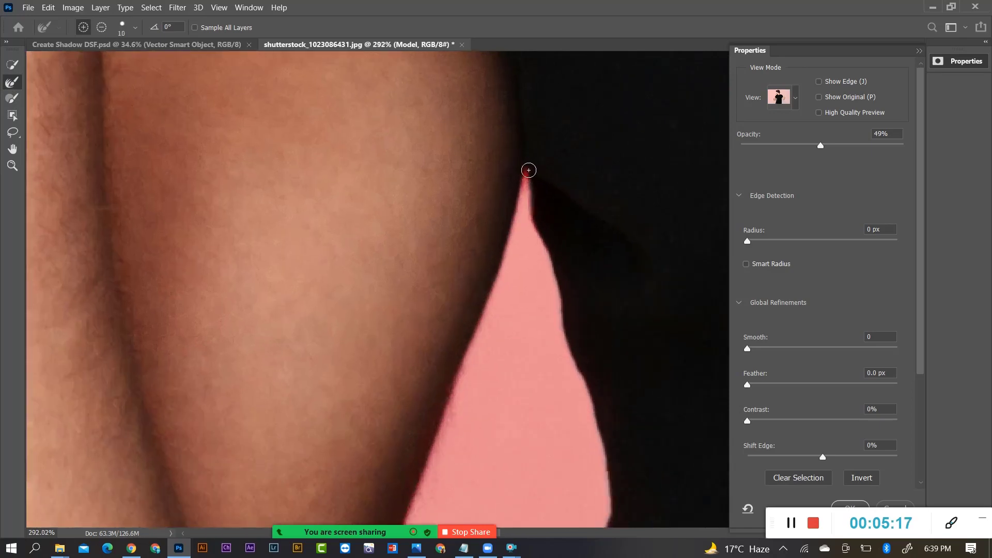
{"action": "key", "text": "bracketleft"}
{"action": "key", "text": "bracketleft"}
{"action": "key", "text": "bracketleft"}
{"action": "mouse_move", "coordinate": [527, 171]}
{"action": "left_mouse_down"}
{"action": "mouse_move", "coordinate": [521, 209]}
{"action": "mouse_move", "coordinate": [526, 174]}
{"action": "left_mouse_up"}
{"action": "scroll", "coordinate": [528, 191], "scroll_direction": "down", "scroll_amount": 6}
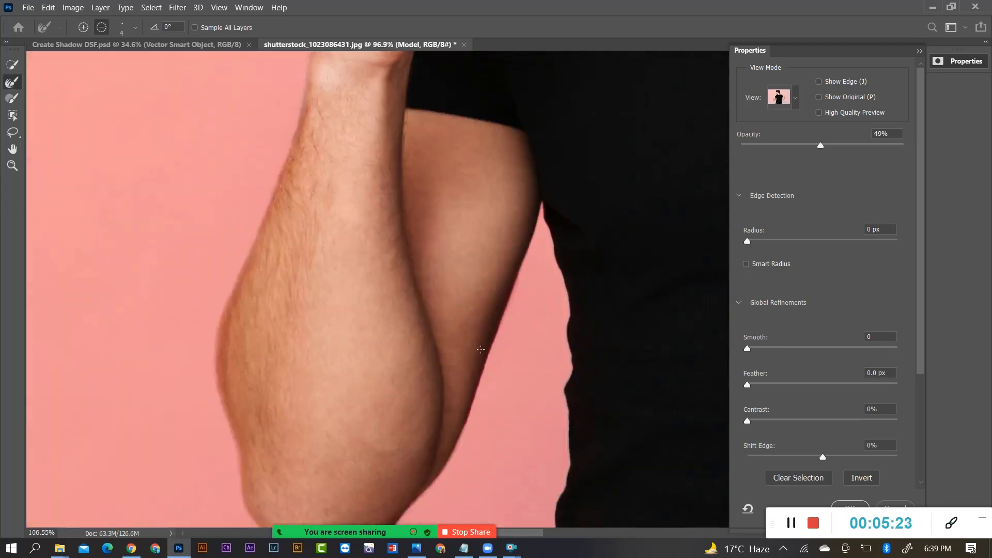
Refine the selection edge along the inner side of the phone-holding arm from the armpit gap toward the elbow
{"action": "scroll", "coordinate": [525, 263], "scroll_direction": "up", "scroll_amount": 3}
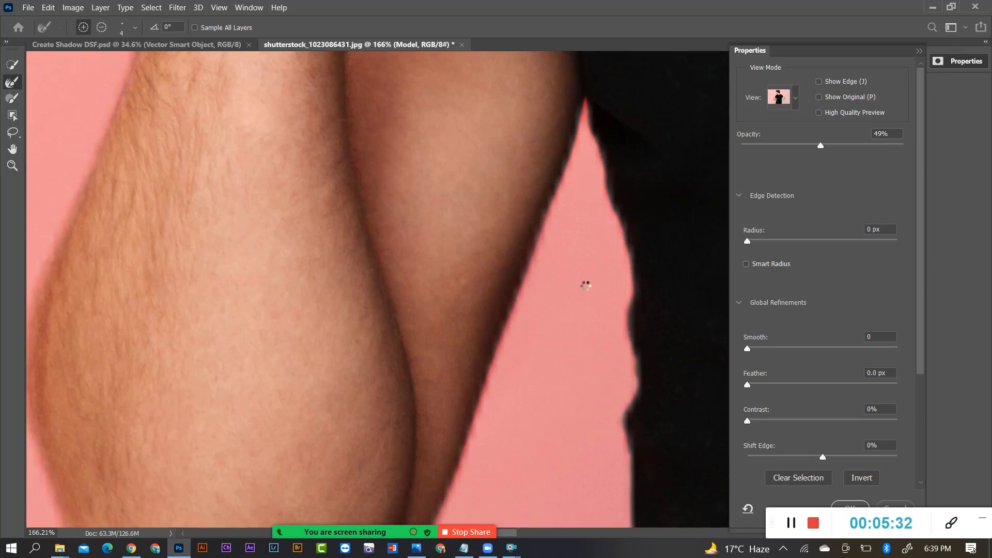
{"action": "scroll", "coordinate": [585, 283], "scroll_direction": "down", "scroll_amount": 3}
{"action": "scroll", "coordinate": [509, 302], "scroll_direction": "up", "scroll_amount": 4}
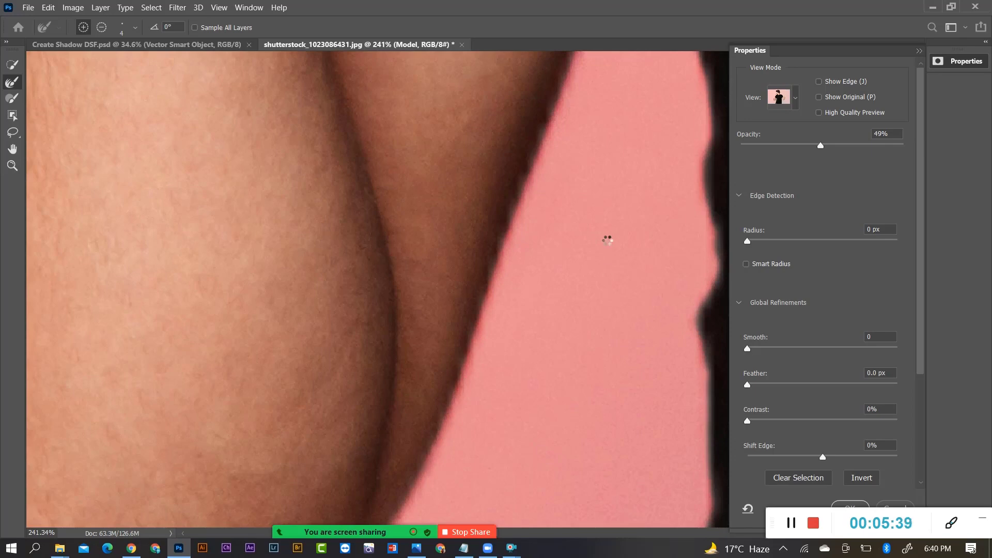
{"action": "scroll", "coordinate": [608, 239], "scroll_direction": "down", "scroll_amount": 6}
{"action": "scroll", "coordinate": [399, 257], "scroll_direction": "down", "scroll_amount": 4}
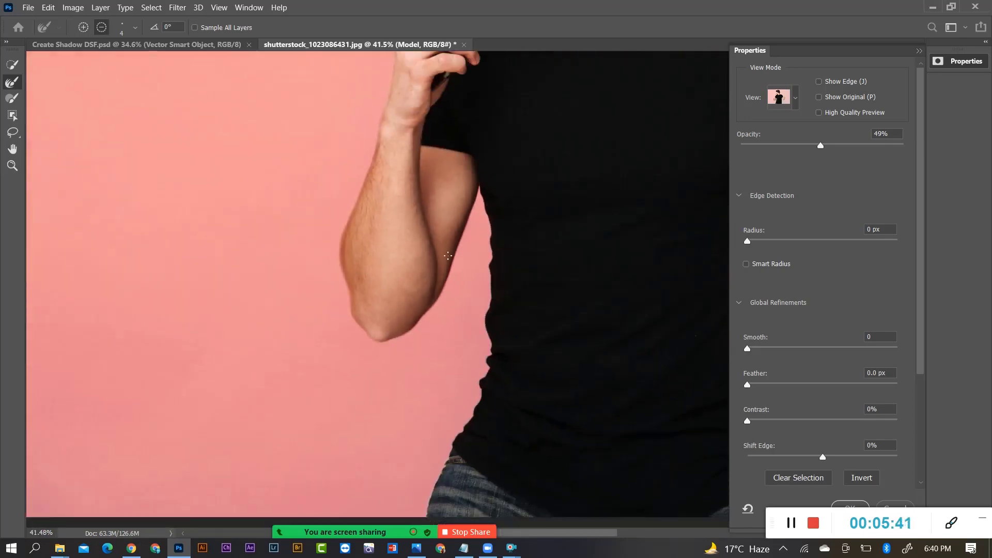
Refine the selection edge of the raised-fist arm from the sleeve hem down to the inner elbow crease
{"action": "scroll", "coordinate": [612, 273], "scroll_direction": "up", "scroll_amount": 5}
{"action": "scroll", "coordinate": [612, 273], "scroll_direction": "up", "scroll_amount": 5}
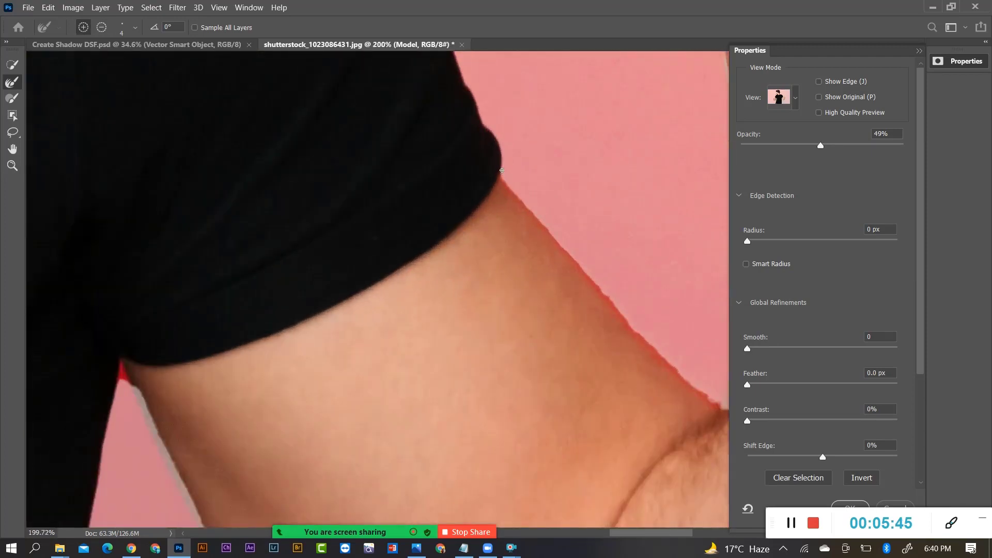
{"action": "left_click_drag", "start_coordinate": [533, 221], "coordinate": [557, 246]}
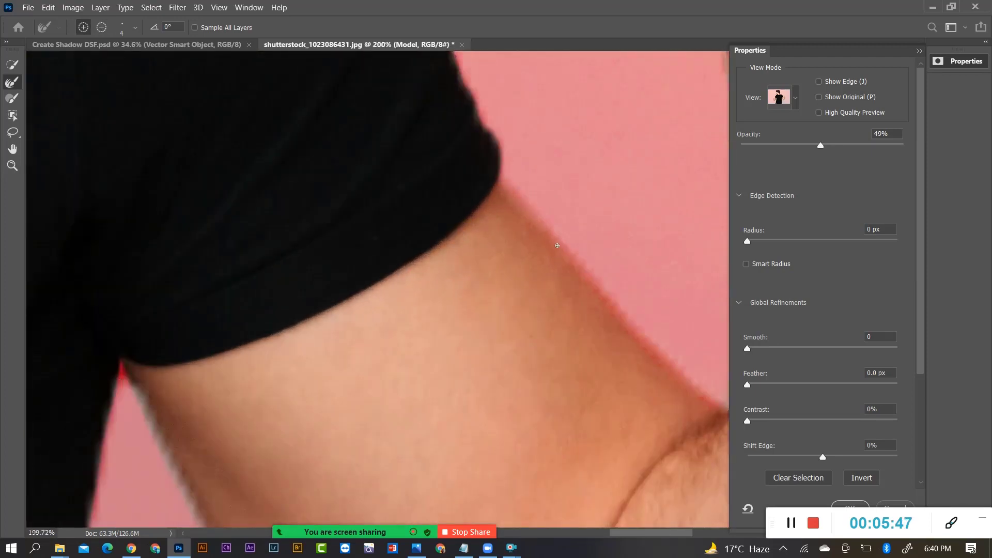
{"action": "left_click_drag", "start_coordinate": [600, 294], "coordinate": [706, 400]}
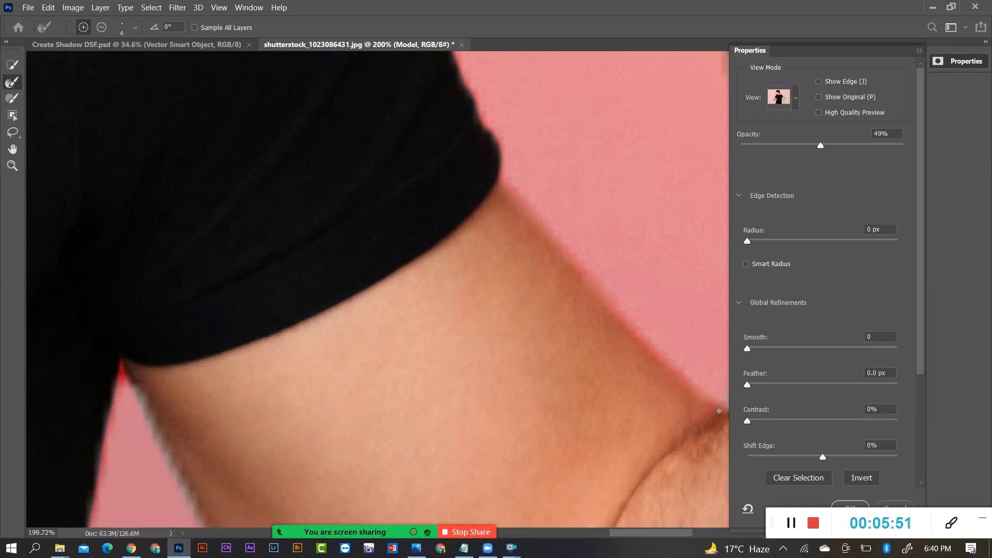
Set the Smooth global refinement to 2 while checking the jagged edge of the raised-fist arm
{"action": "scroll", "coordinate": [531, 206], "scroll_direction": "down", "scroll_amount": 1}
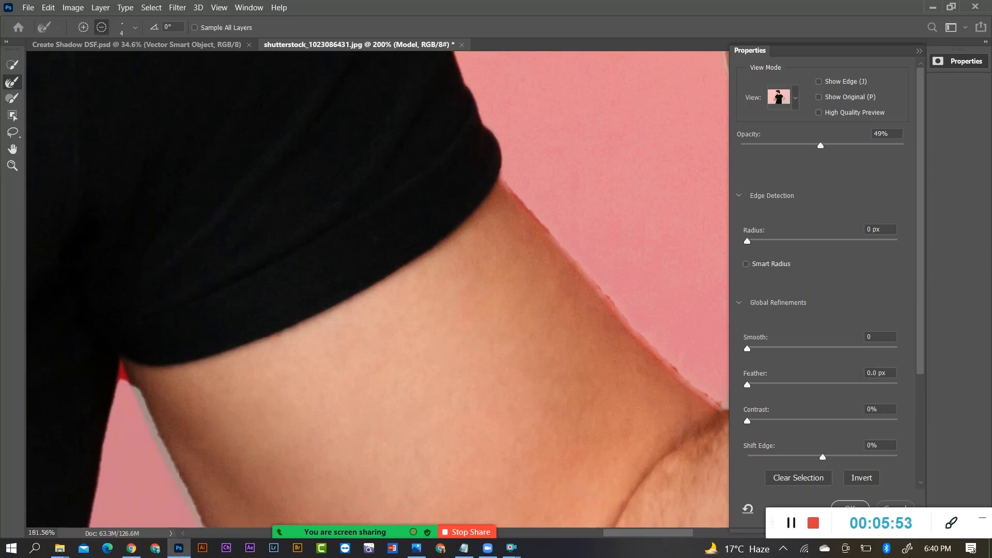
{"action": "scroll", "coordinate": [531, 205], "scroll_direction": "down", "scroll_amount": 5}
{"action": "scroll", "coordinate": [621, 249], "scroll_direction": "up", "scroll_amount": 5}
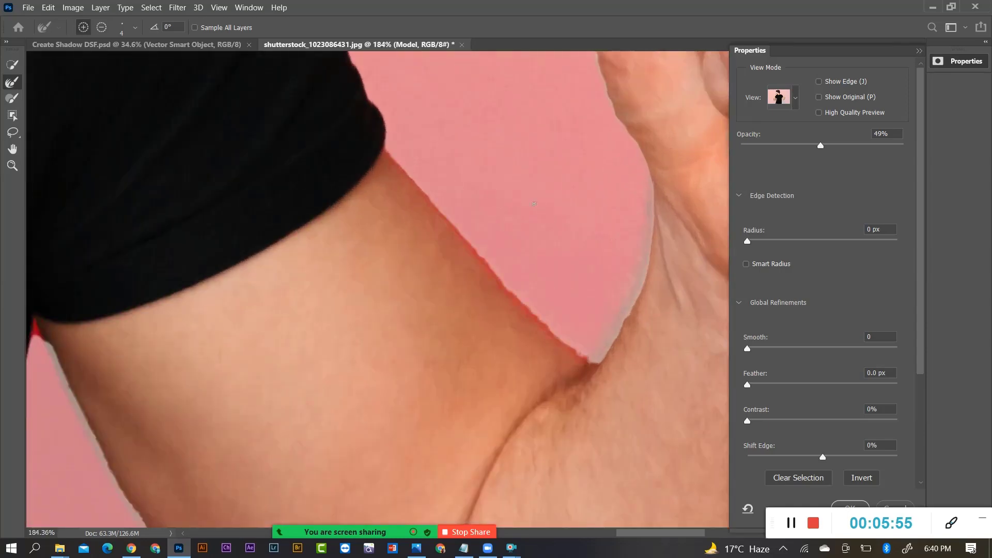
{"action": "scroll", "coordinate": [408, 181], "scroll_direction": "up", "scroll_amount": 1}
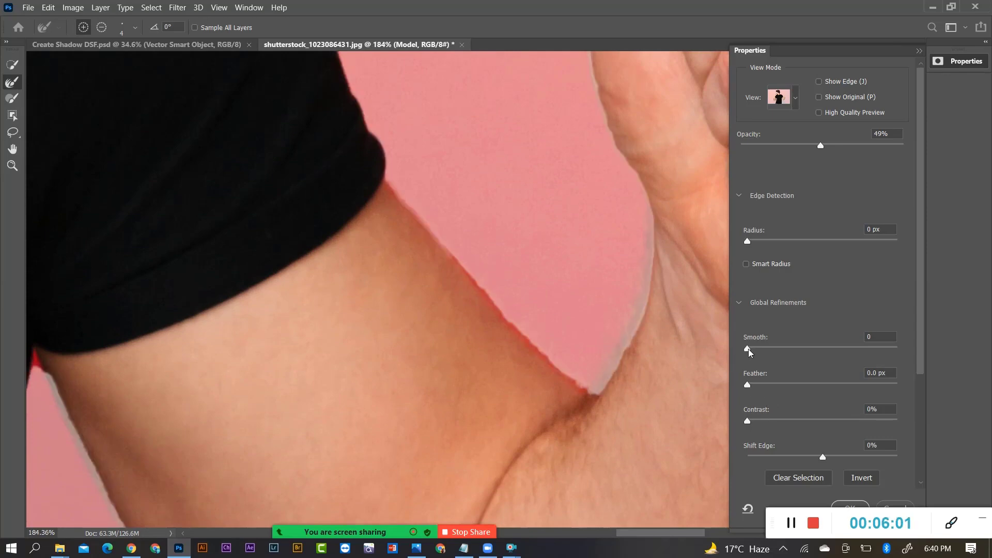
{"action": "left_click_drag", "start_coordinate": [748, 349], "coordinate": [752, 350]}
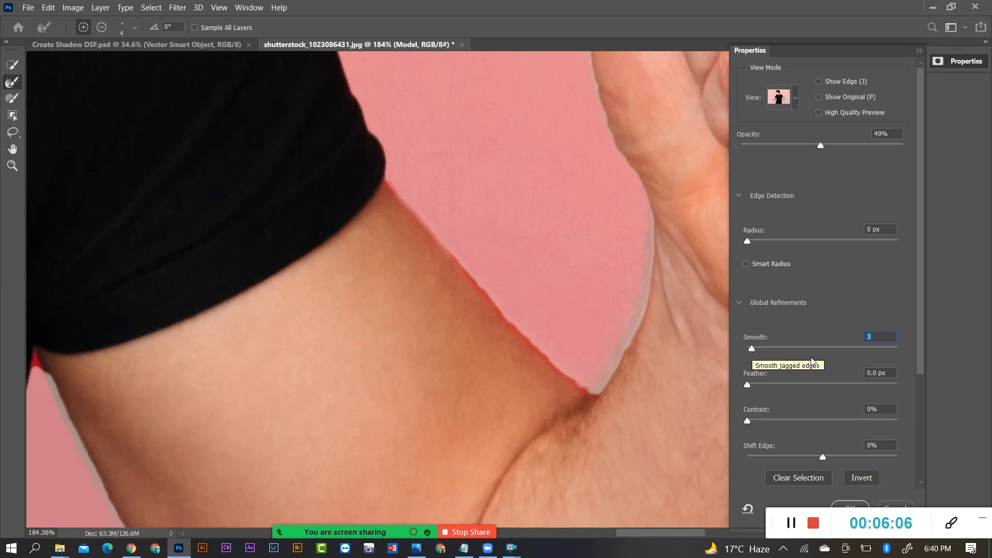
{"action": "scroll", "coordinate": [814, 359], "scroll_direction": "down", "scroll_amount": 3}
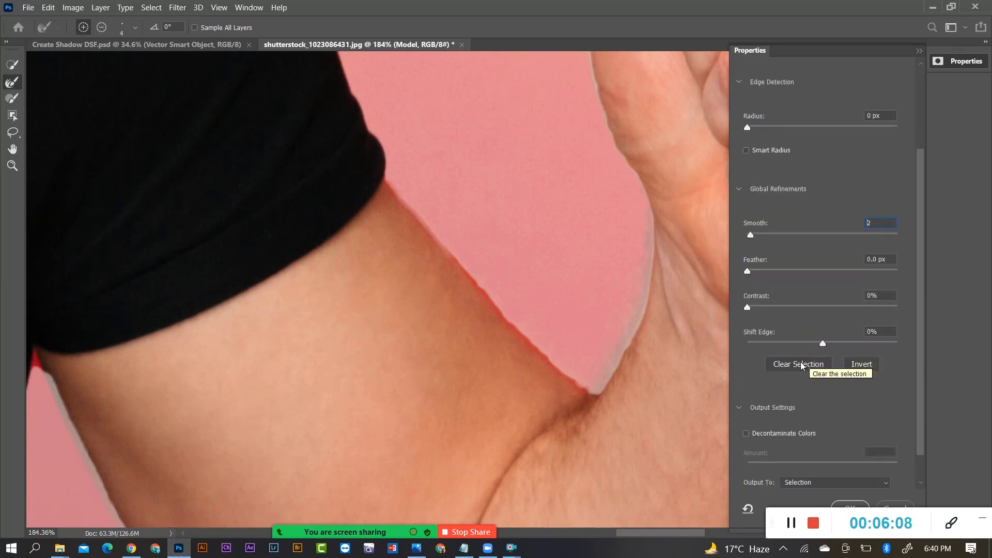
{"action": "scroll", "coordinate": [794, 320], "scroll_direction": "down", "scroll_amount": 1}
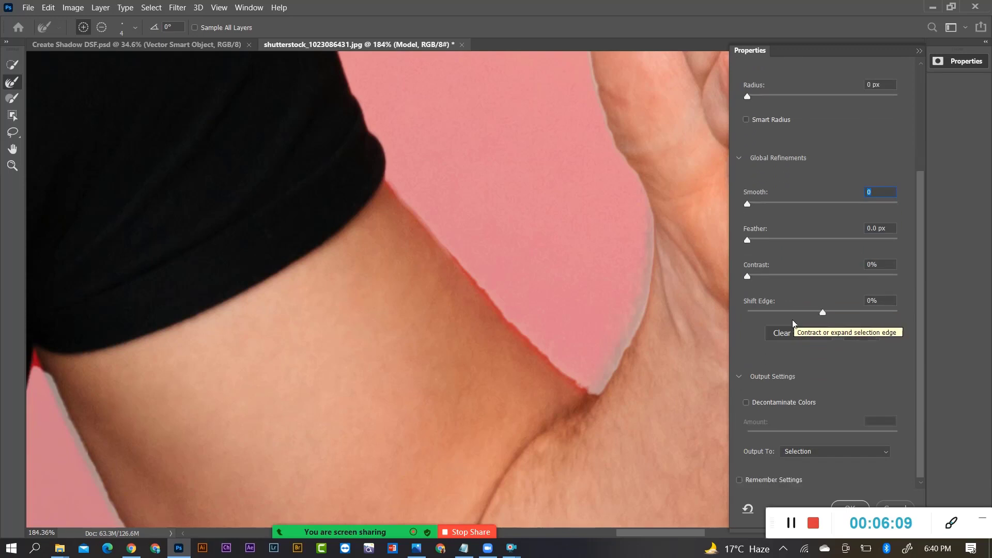
{"action": "key", "text": "Up"}
{"action": "key", "text": "Up"}
{"action": "key", "text": "Up"}
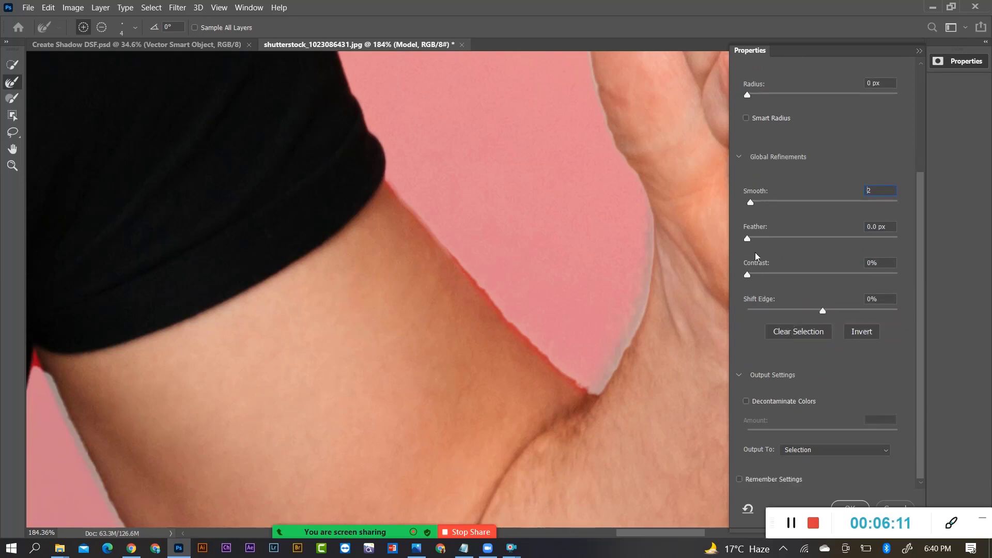
{"action": "mouse_move", "coordinate": [754, 207]}
{"action": "left_mouse_down"}
{"action": "mouse_move", "coordinate": [741, 202]}
{"action": "mouse_move", "coordinate": [760, 207]}
{"action": "mouse_move", "coordinate": [742, 201]}
{"action": "mouse_move", "coordinate": [751, 203]}
{"action": "left_mouse_up"}
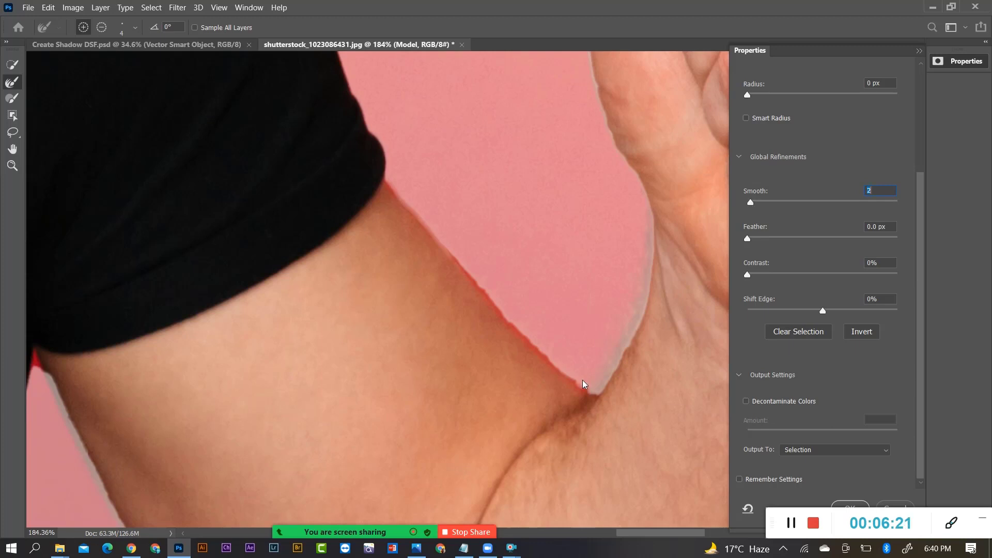
Refine the red-fringed selection edge again on the upper arm just above the inner elbow crease of the raised-fist arm
{"action": "key", "text": "alt"}
{"action": "key", "text": "alt"}
{"action": "key", "text": "alt"}
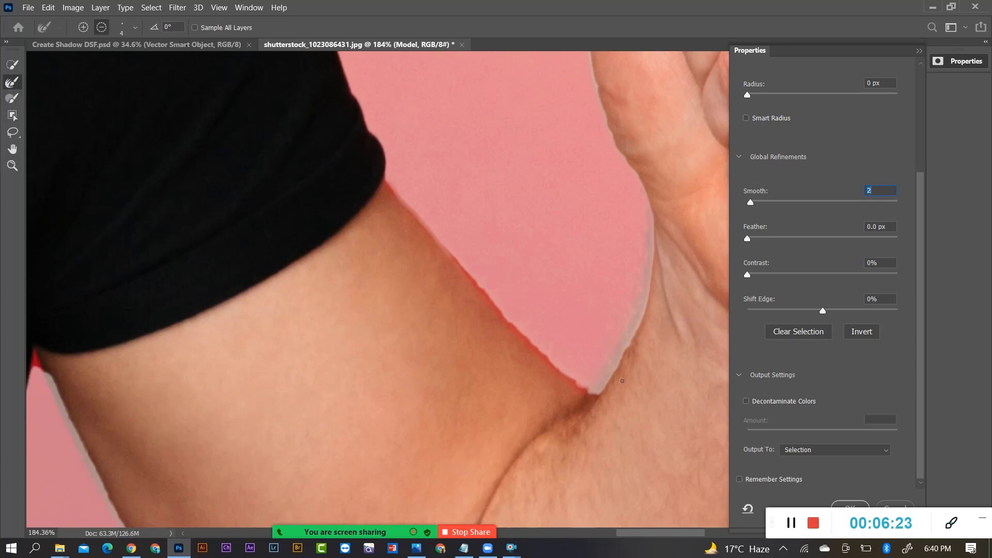
{"action": "key", "text": "alt"}
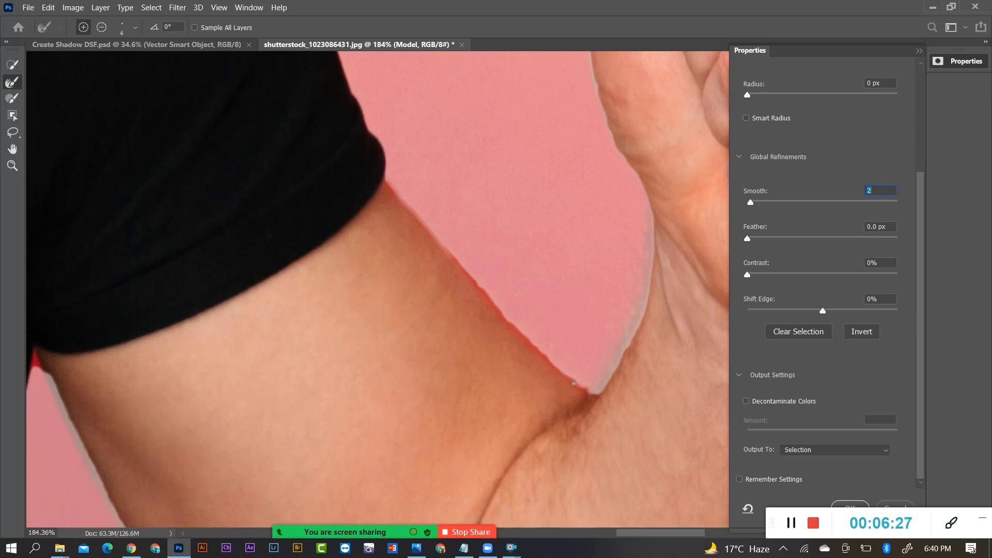
{"action": "left_click_drag", "start_coordinate": [567, 378], "coordinate": [551, 360]}
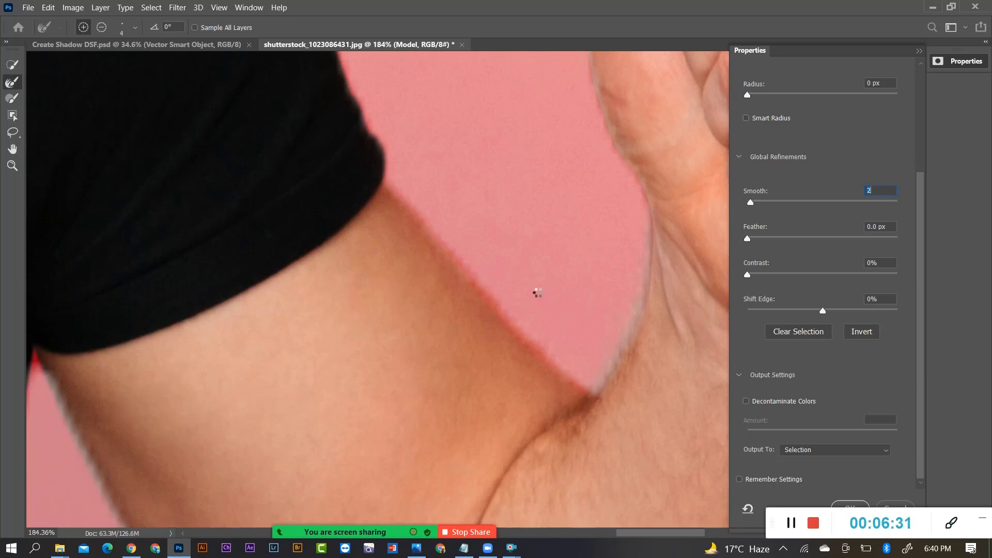
{"action": "scroll", "coordinate": [537, 292], "scroll_direction": "down", "scroll_amount": 10}
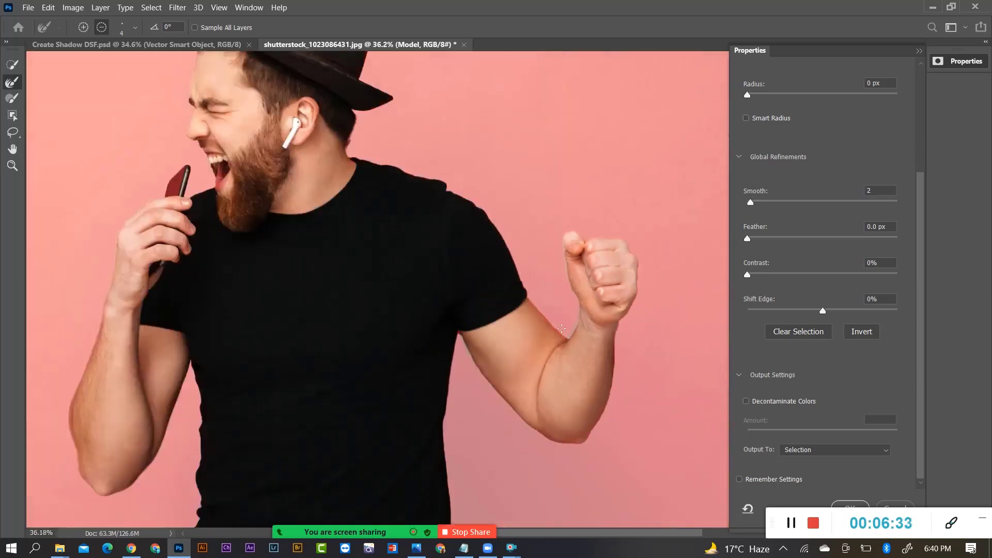
Output the refined selection of the man to a new layer and hide the Background layer
{"action": "scroll", "coordinate": [583, 341], "scroll_direction": "up", "scroll_amount": 9}
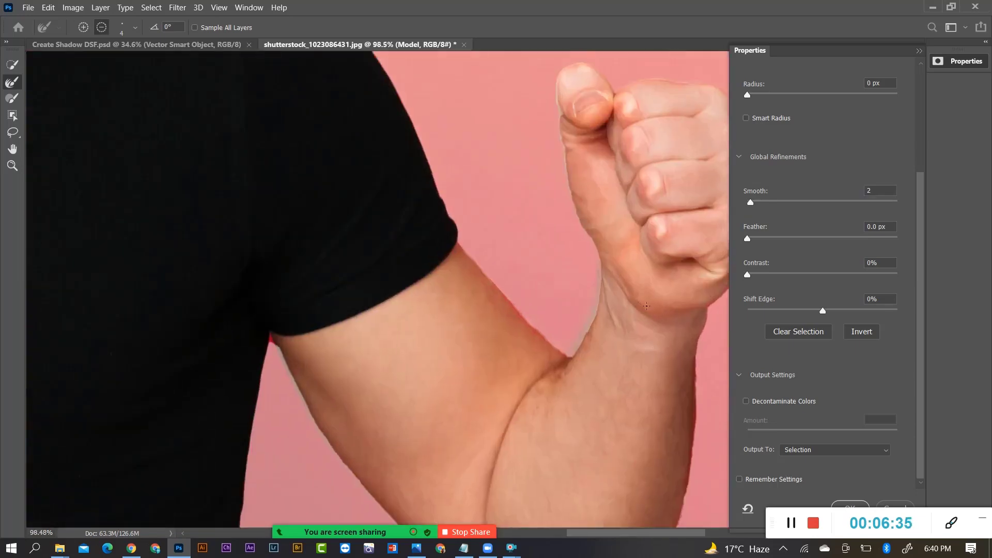
{"action": "scroll", "coordinate": [646, 302], "scroll_direction": "down", "scroll_amount": 9}
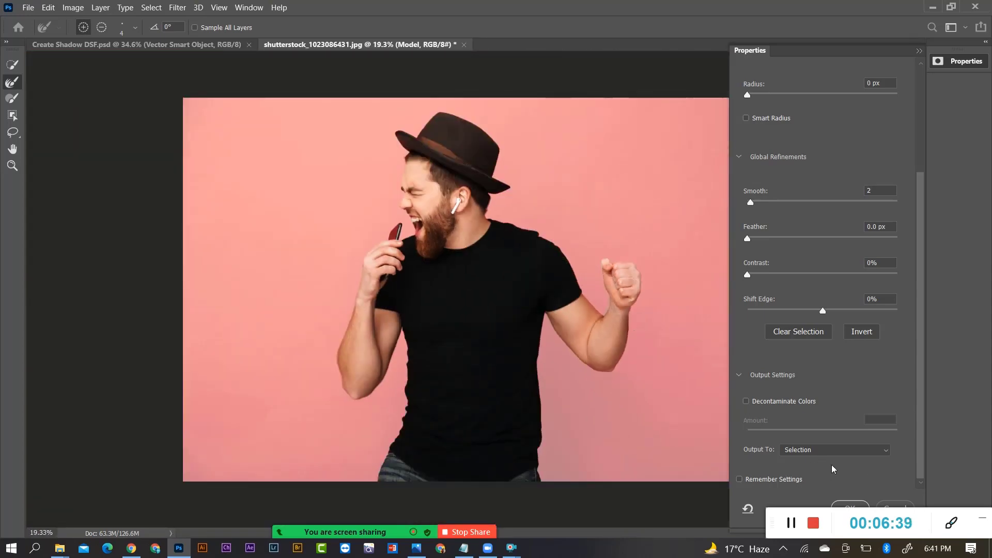
{"action": "left_click_drag", "start_coordinate": [979, 519], "coordinate": [204, 511]}
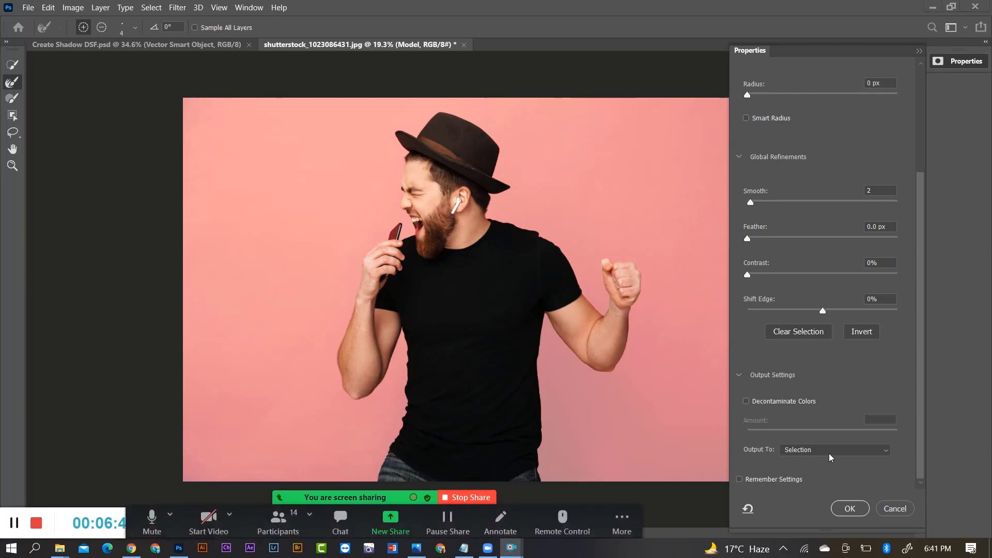
{"action": "left_click", "coordinate": [829, 455]}
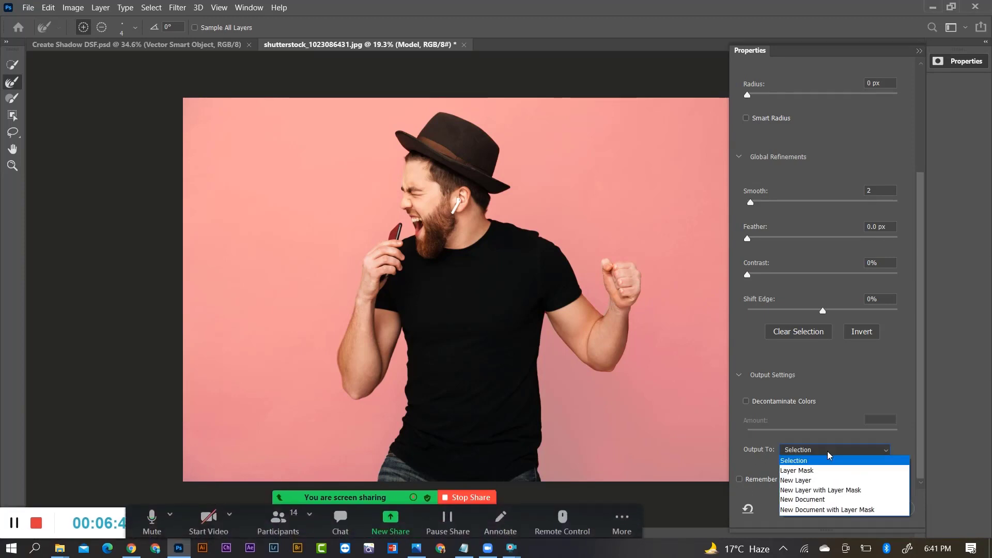
{"action": "left_click", "coordinate": [810, 486]}
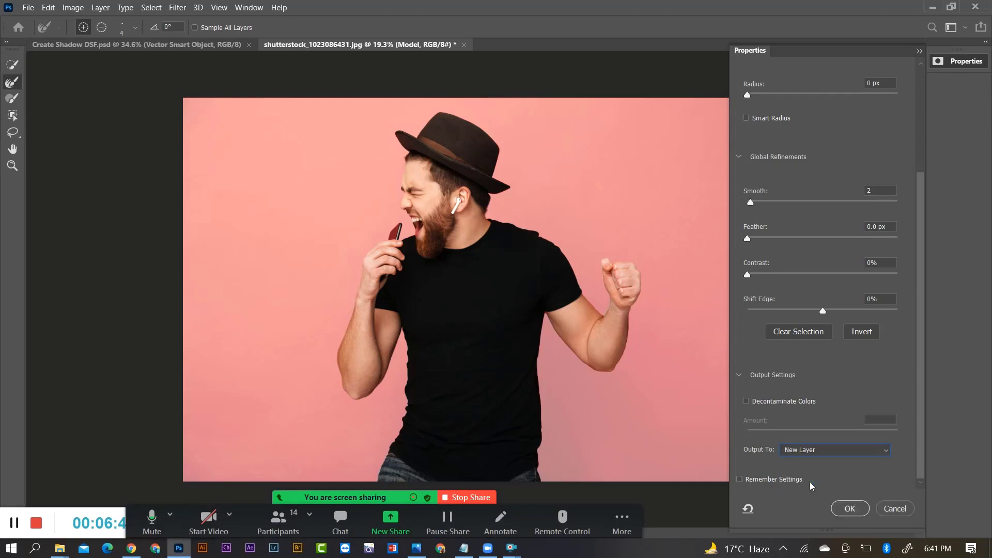
{"action": "left_click", "coordinate": [848, 507]}
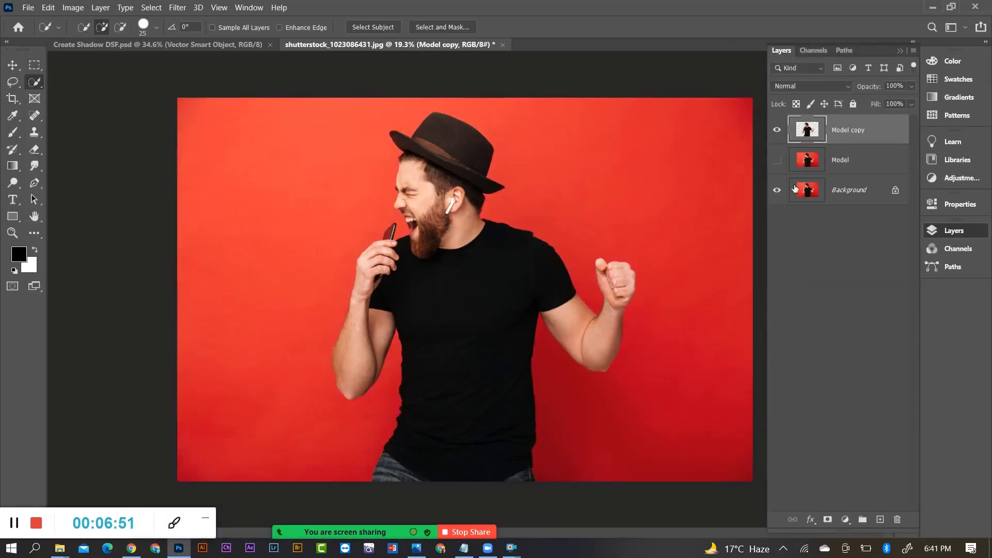
{"action": "left_click", "coordinate": [777, 190]}
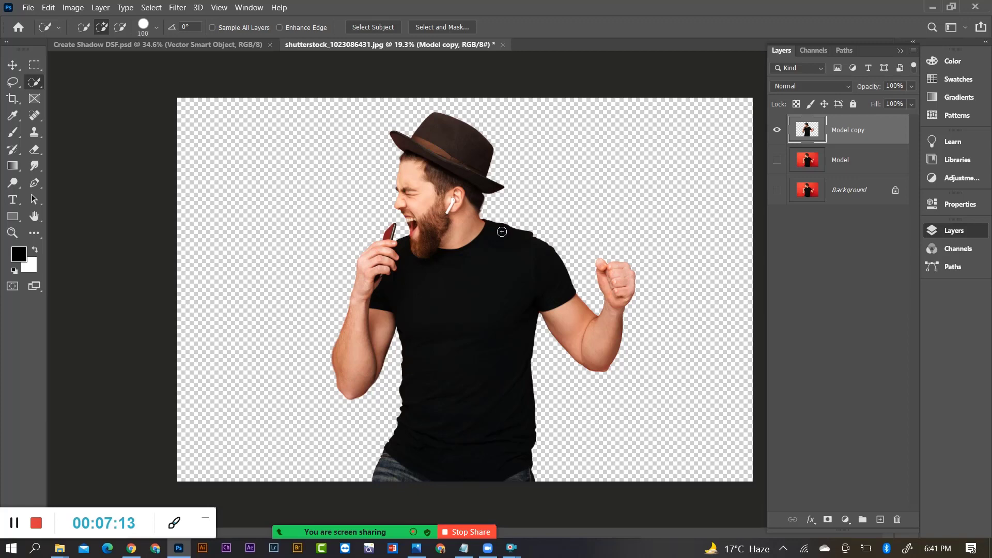
{"action": "key", "text": "bracketright"}
{"action": "key", "text": "bracketright"}
{"action": "key", "text": "bracketright"}
{"action": "key", "text": "bracketright"}
Draw a black rectangle about 5999 by 4103 px covering the whole canvas and place its layer beneath the Model copy layer
{"action": "left_click", "coordinate": [12, 217]}
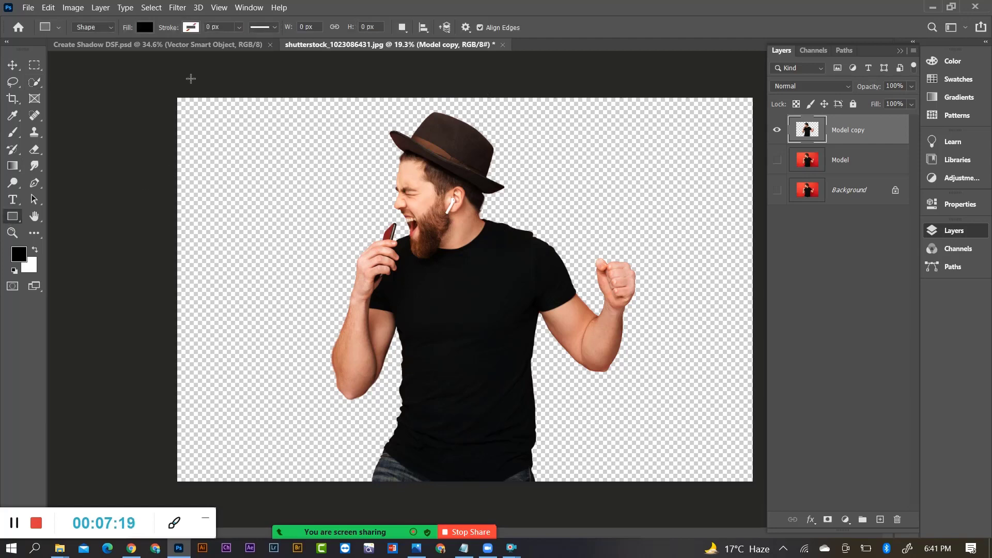
{"action": "left_click_drag", "start_coordinate": [167, 90], "coordinate": [766, 500]}
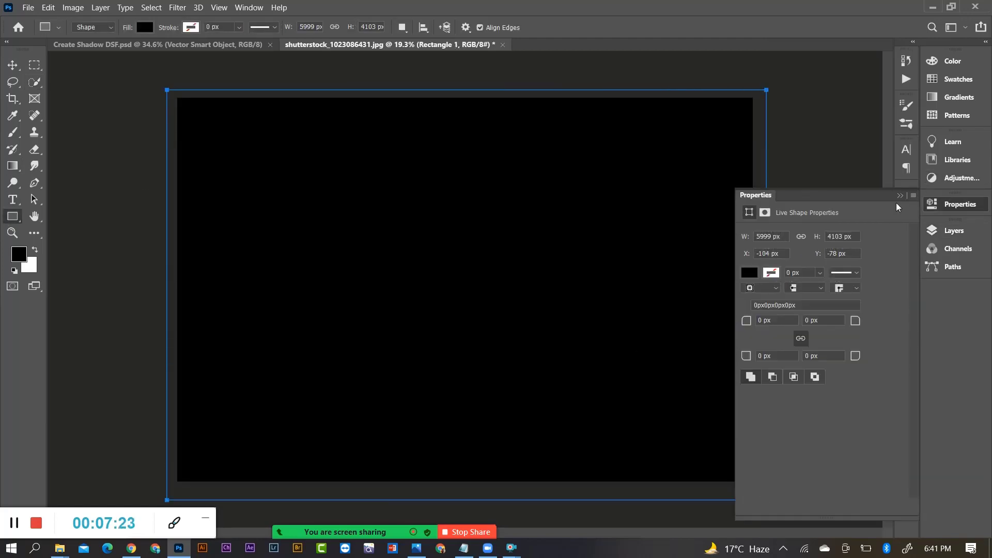
{"action": "left_click", "coordinate": [900, 195]}
{"action": "left_click", "coordinate": [942, 231]}
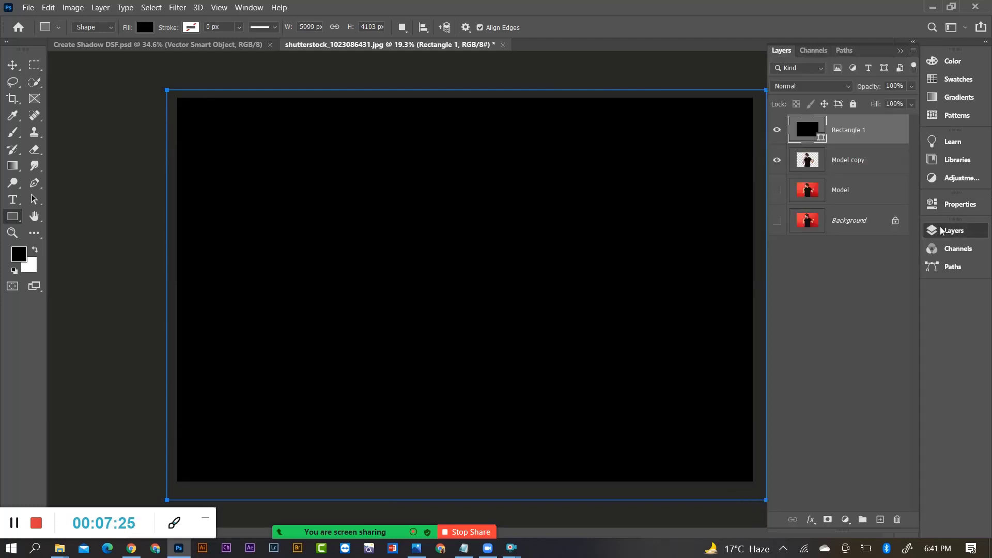
{"action": "left_click_drag", "start_coordinate": [860, 129], "coordinate": [857, 166]}
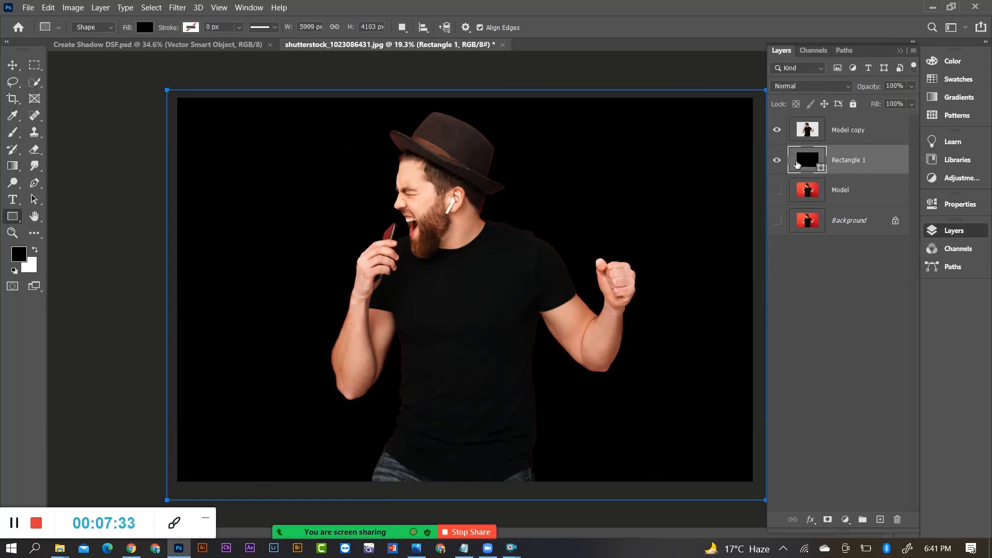
Choose a bright orange foreground colour and fill the backdrop rectangle with it
{"action": "left_click", "coordinate": [16, 259]}
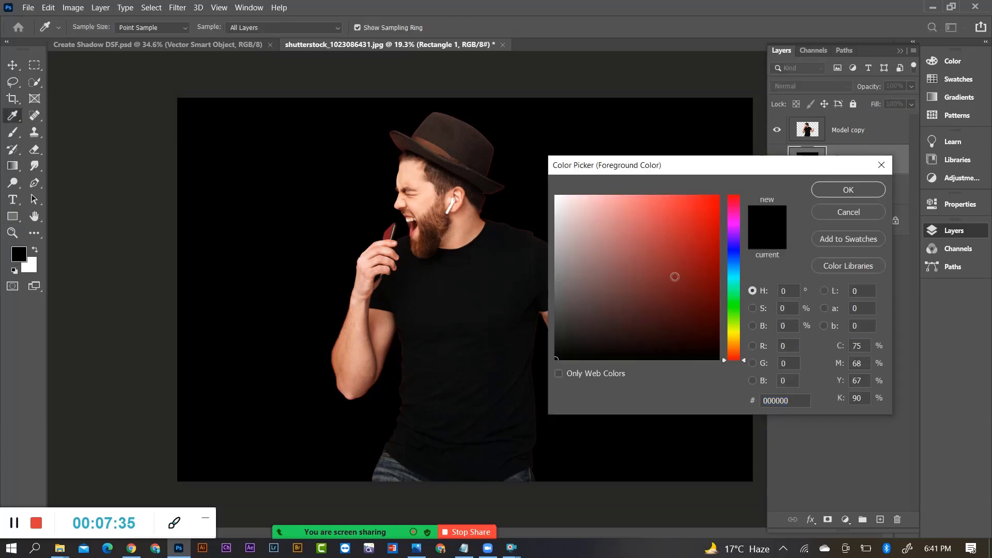
{"action": "left_click", "coordinate": [736, 353]}
{"action": "left_click_drag", "start_coordinate": [734, 352], "coordinate": [733, 343]}
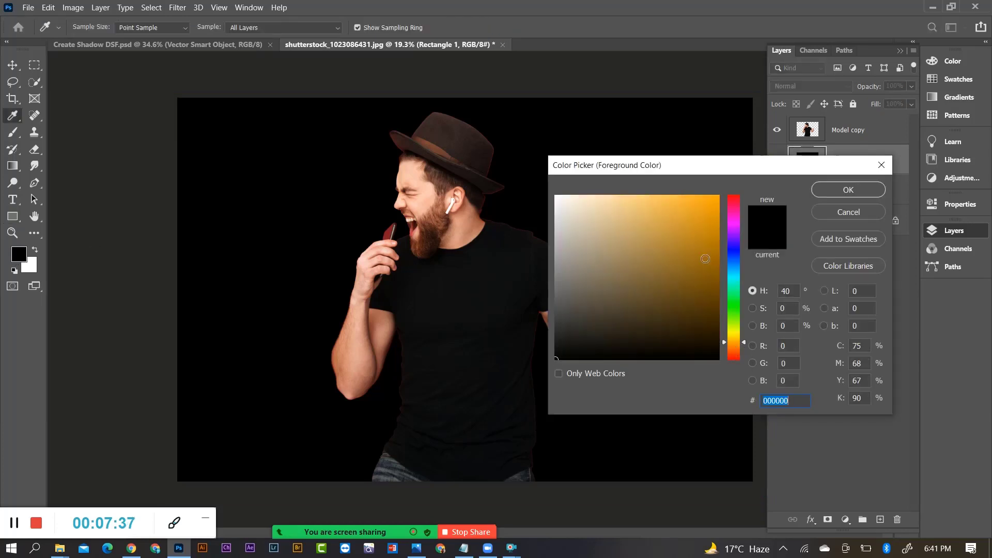
{"action": "left_click_drag", "start_coordinate": [707, 203], "coordinate": [720, 187]}
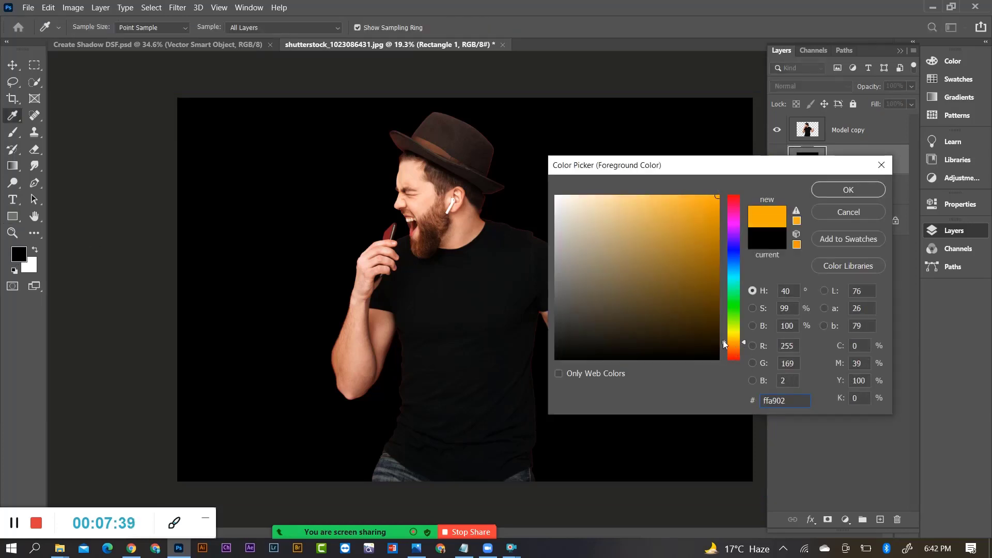
{"action": "left_click", "coordinate": [725, 343]}
{"action": "left_click", "coordinate": [851, 189]}
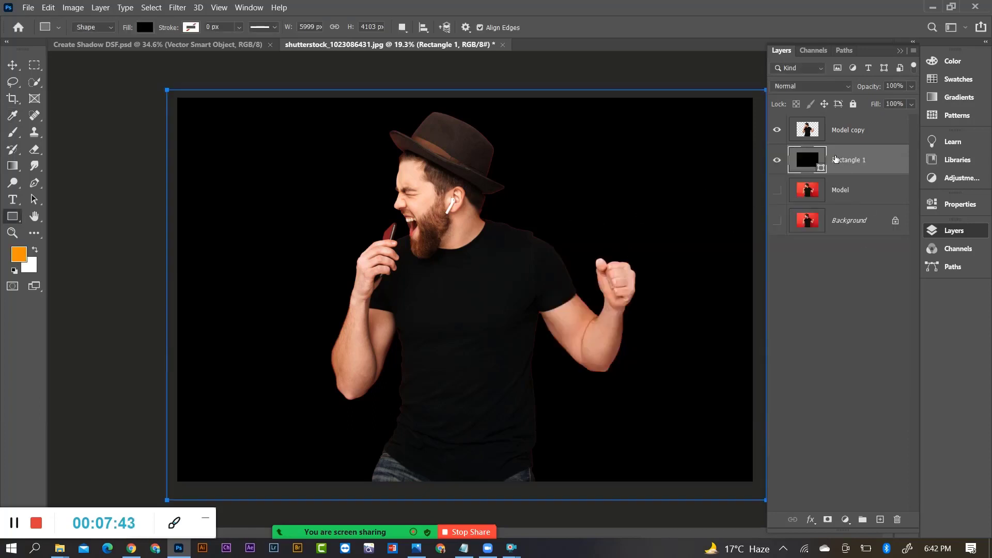
{"action": "key", "text": "alt+BackSpace"}
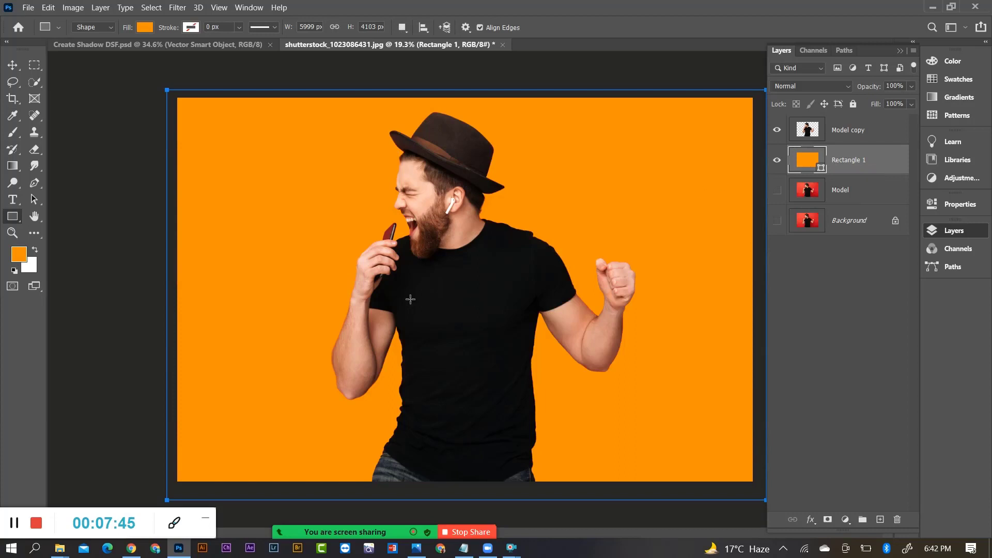
{"action": "scroll", "coordinate": [414, 301], "scroll_direction": "up", "scroll_amount": 2}
{"action": "scroll", "coordinate": [414, 302], "scroll_direction": "down", "scroll_amount": 2}
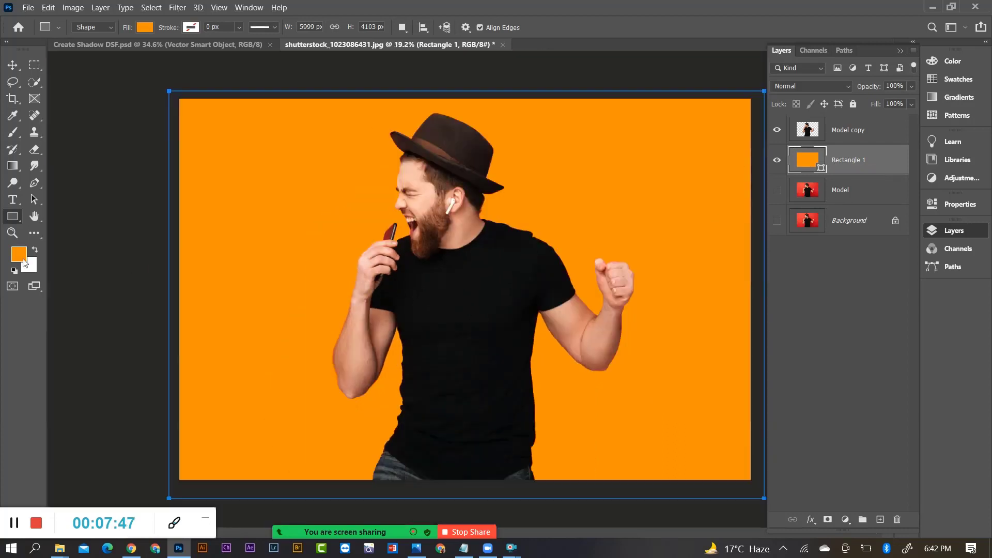
Set the foreground colour to dark crimson #850334 and fill the backdrop rectangle with it
{"action": "left_click", "coordinate": [19, 253]}
{"action": "left_click_drag", "start_coordinate": [743, 255], "coordinate": [734, 206]}
{"action": "left_click", "coordinate": [716, 272]}
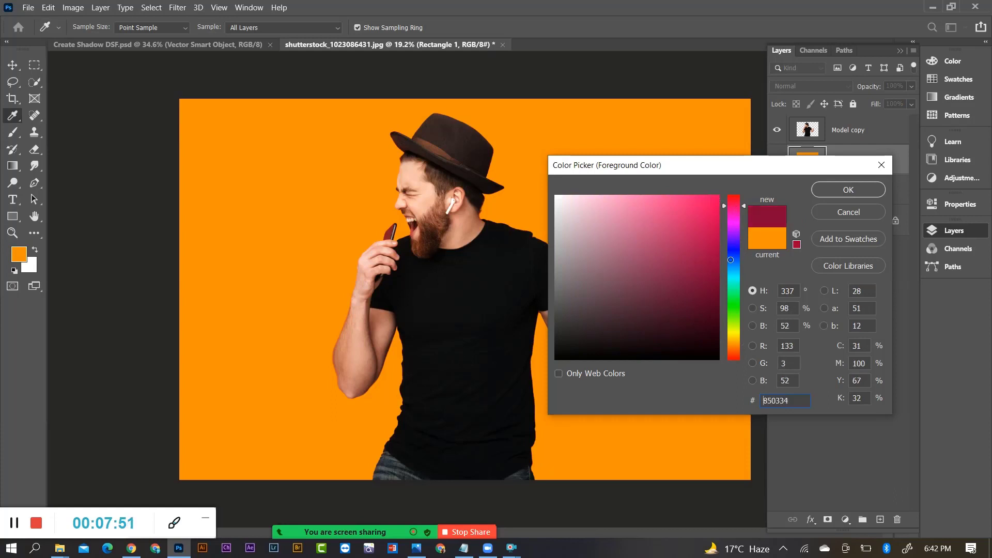
{"action": "left_click", "coordinate": [864, 190]}
{"action": "key", "text": "alt+BackSpace"}
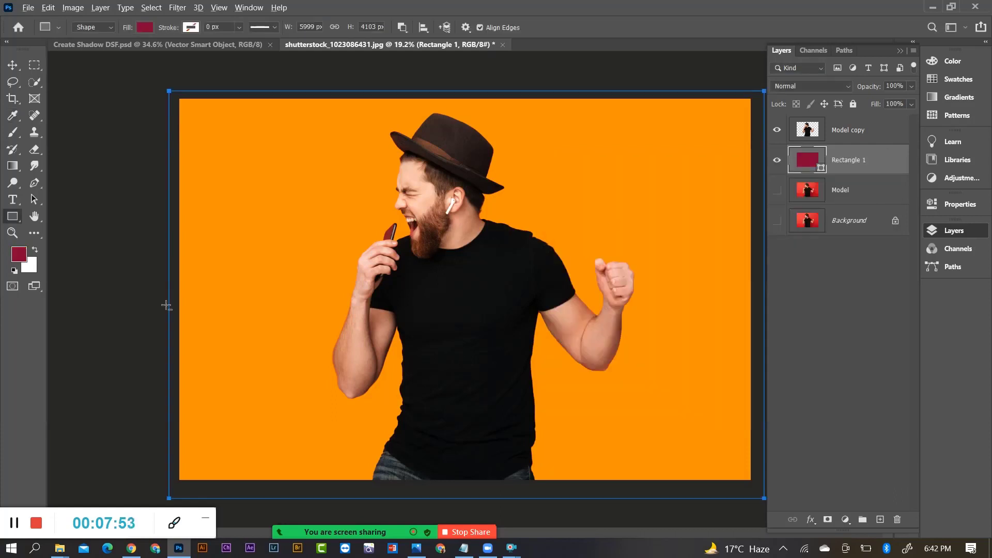
Set the foreground colour to bright yellow #f2fa0f and fill the backdrop rectangle with it
{"action": "left_click", "coordinate": [23, 257]}
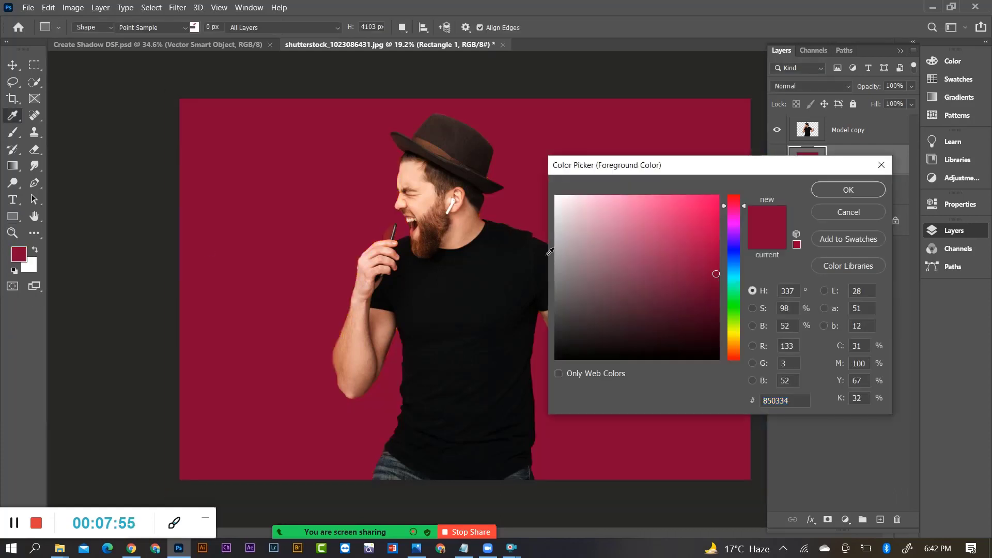
{"action": "left_click", "coordinate": [715, 294]}
{"action": "mouse_move", "coordinate": [733, 303]}
{"action": "left_mouse_down"}
{"action": "mouse_move", "coordinate": [733, 331]}
{"action": "mouse_move", "coordinate": [710, 198]}
{"action": "left_mouse_up"}
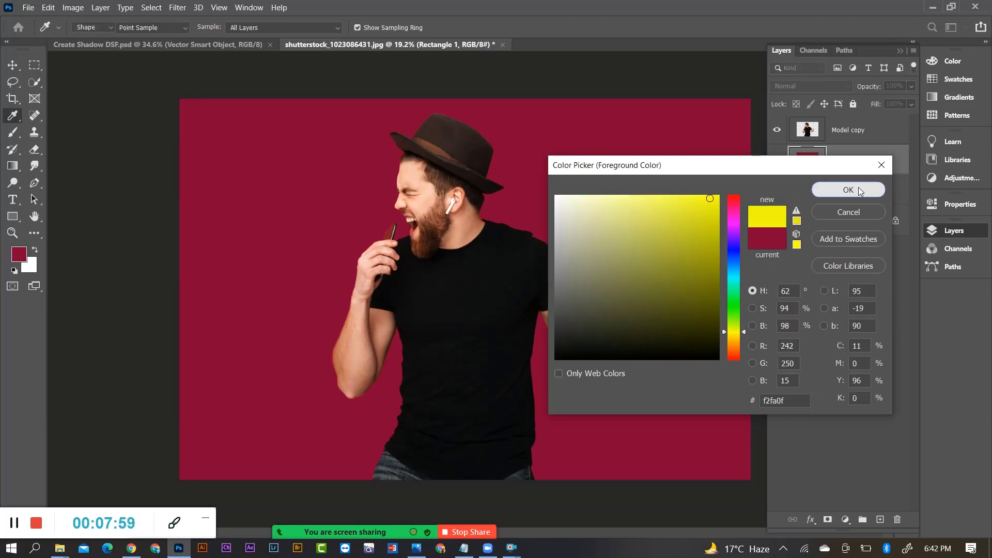
{"action": "left_click", "coordinate": [878, 190]}
{"action": "key", "text": "alt+BackSpace"}
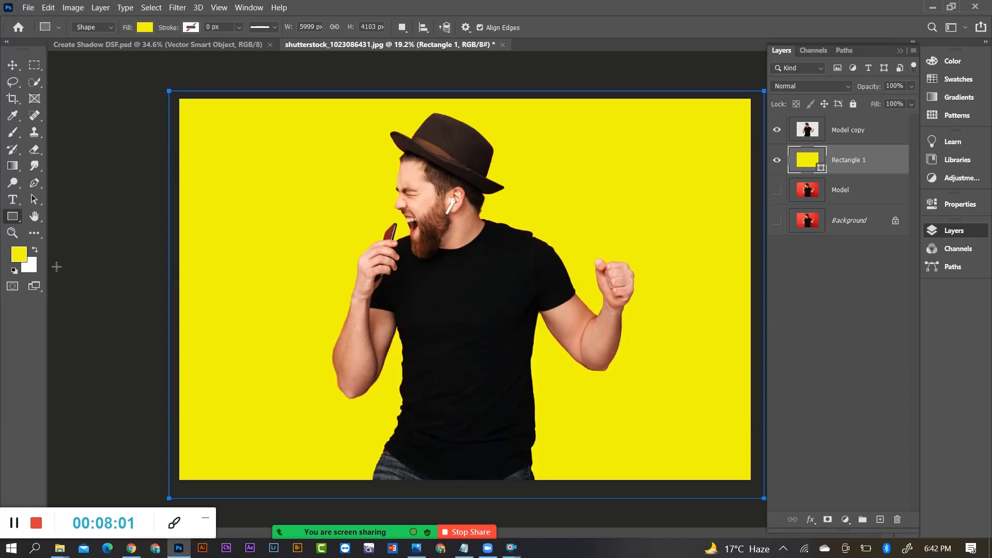
Set the foreground colour to olive #a0a609 and fill the backdrop rectangle with it
{"action": "left_click", "coordinate": [20, 255]}
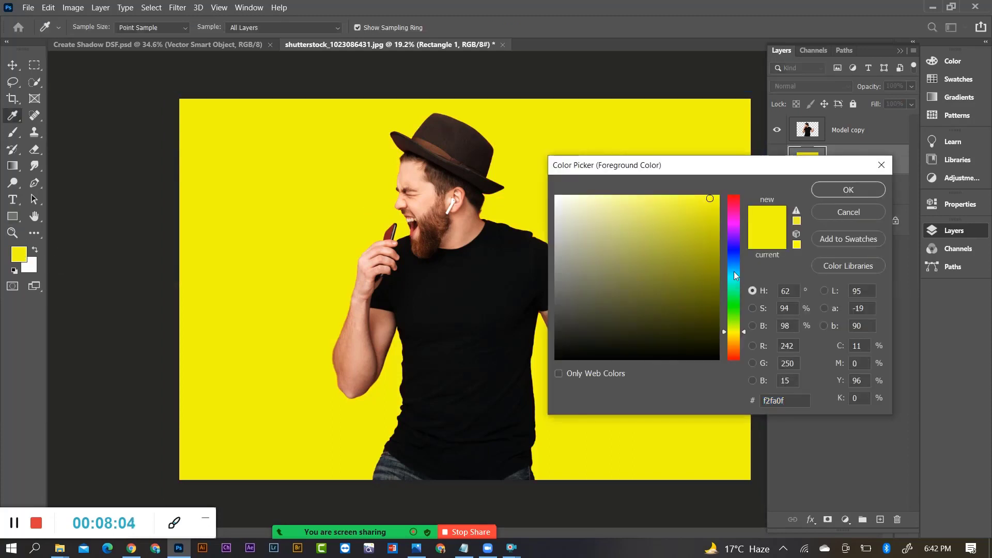
{"action": "left_click_drag", "start_coordinate": [734, 273], "coordinate": [736, 232]}
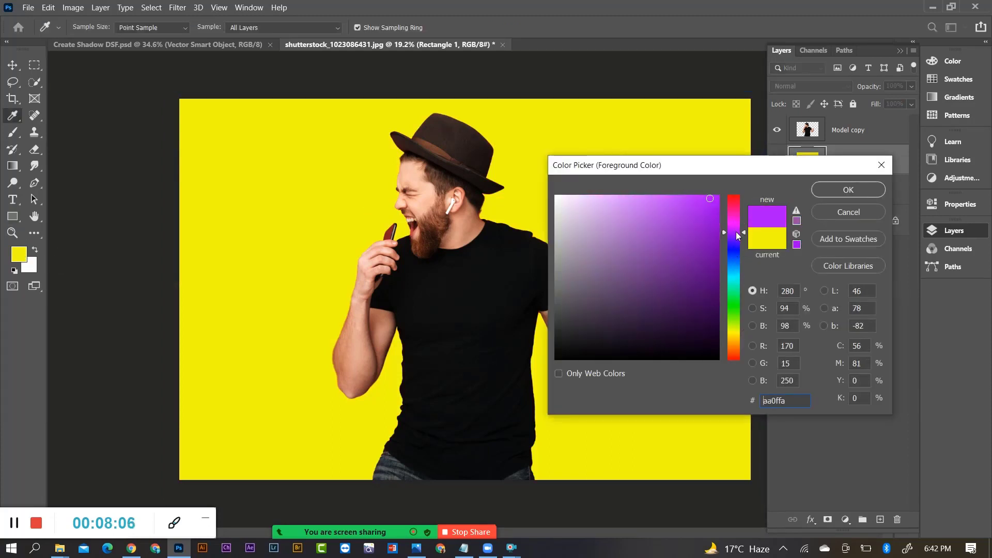
{"action": "left_click", "coordinate": [708, 252]}
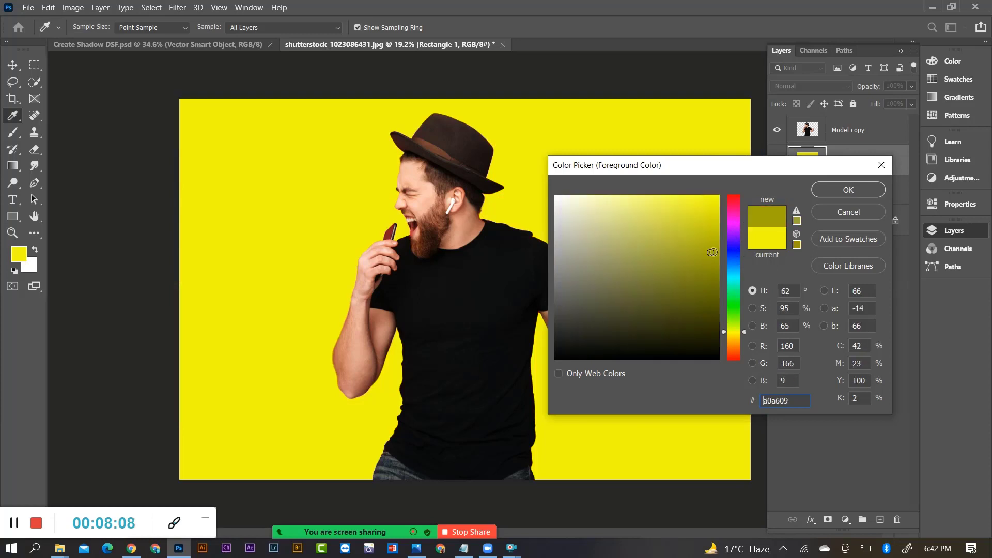
{"action": "left_click", "coordinate": [848, 190]}
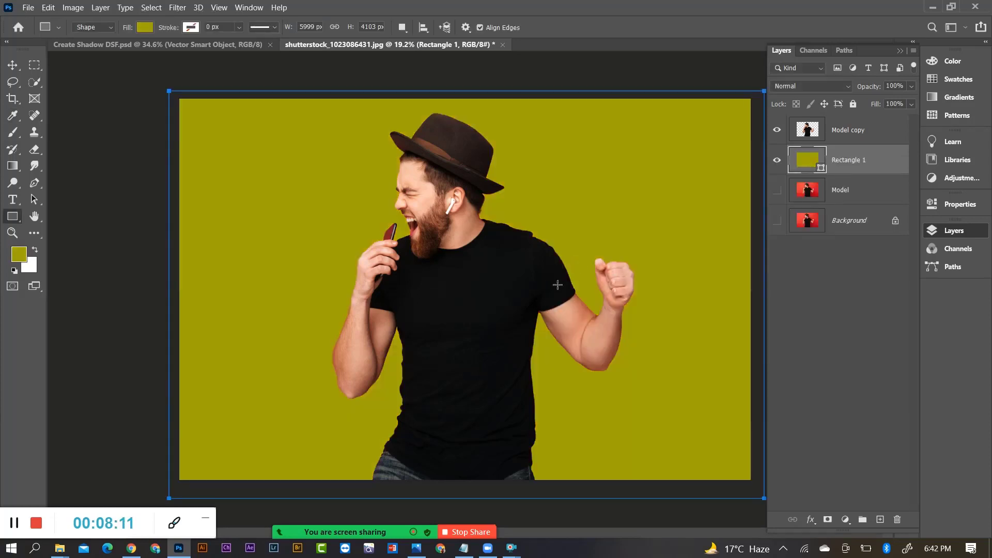
{"action": "scroll", "coordinate": [483, 359], "scroll_direction": "down", "scroll_amount": 2}
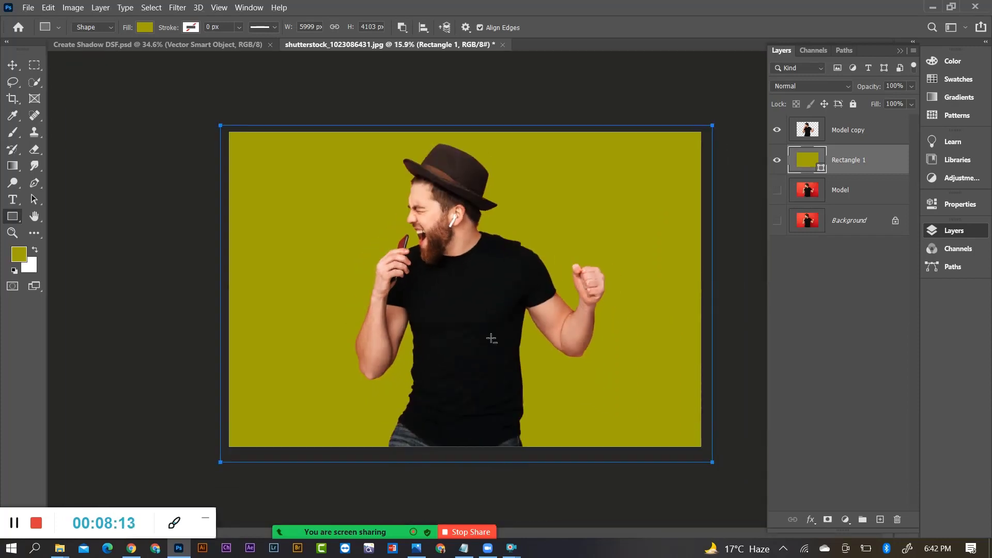
{"action": "scroll", "coordinate": [469, 290], "scroll_direction": "up", "scroll_amount": 2}
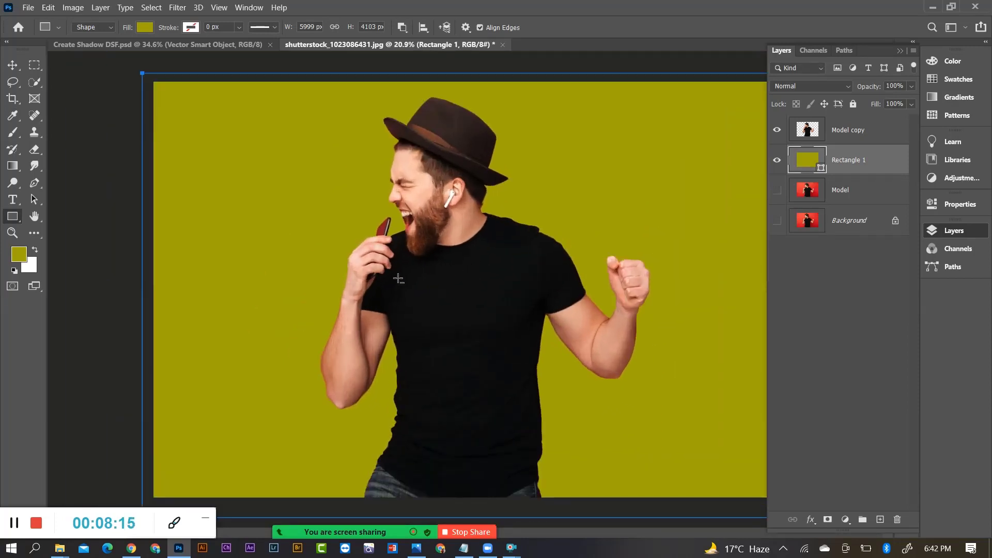
Brighten the foreground colour to yellow-green #c1c801 and fill the backdrop rectangle with it
{"action": "left_click", "coordinate": [19, 256]}
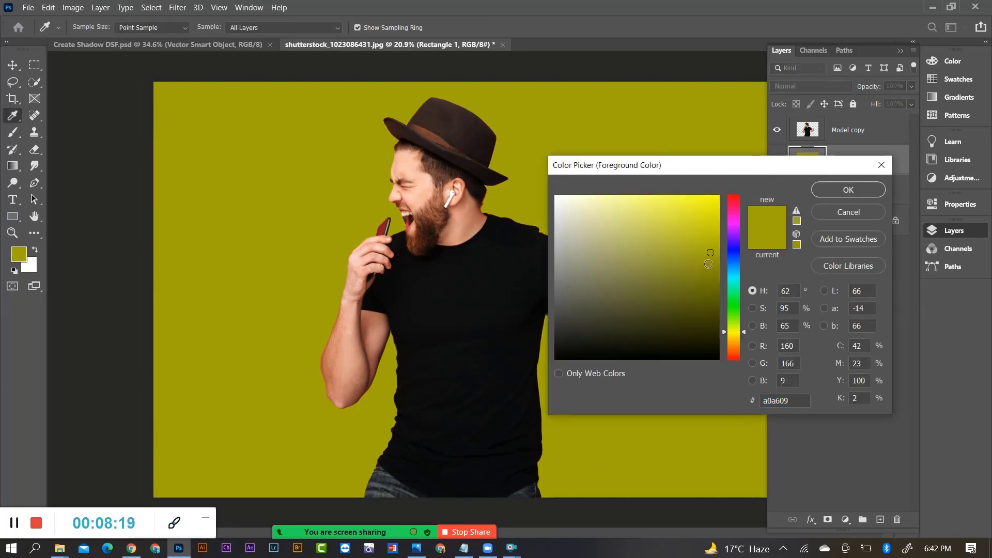
{"action": "left_click_drag", "start_coordinate": [711, 252], "coordinate": [720, 232]}
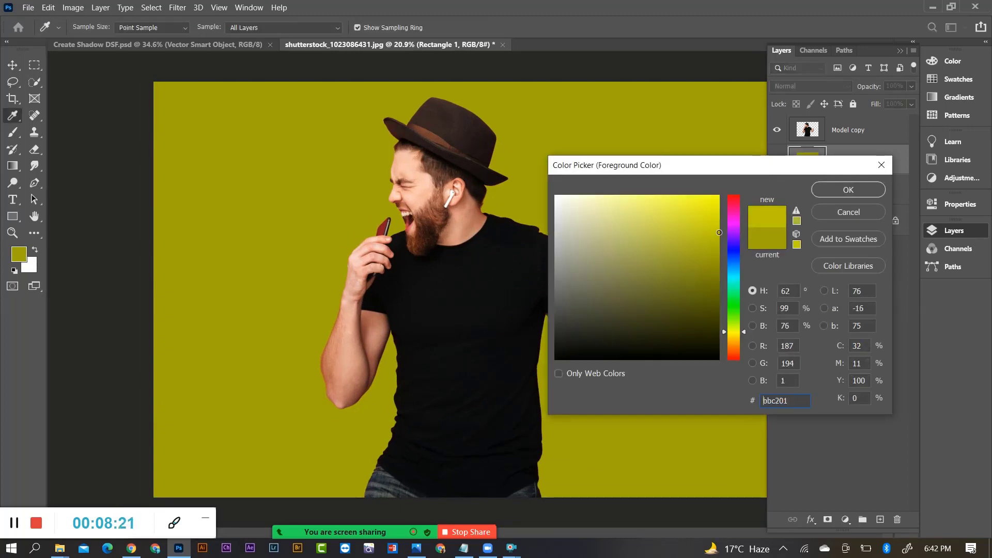
{"action": "left_click", "coordinate": [841, 189]}
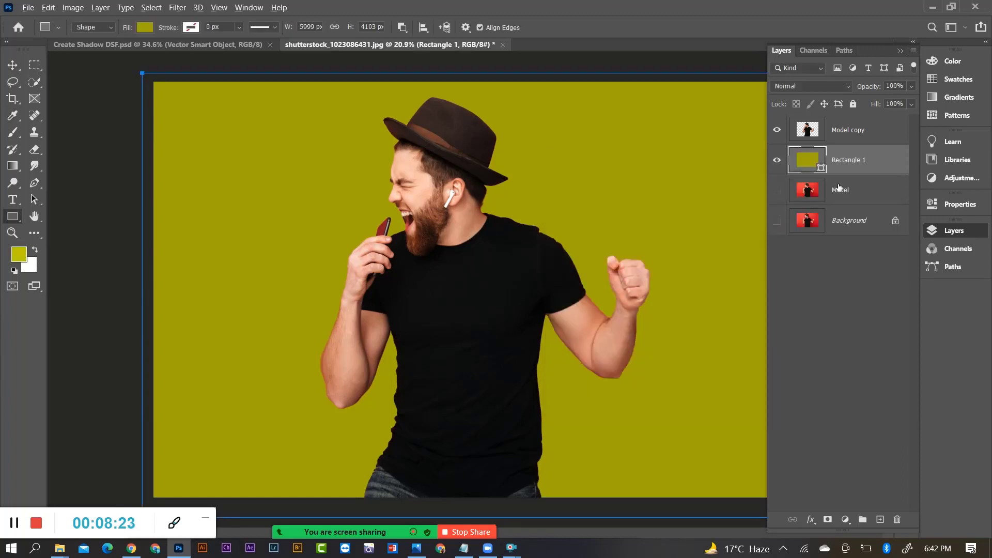
{"action": "scroll", "coordinate": [470, 337], "scroll_direction": "down", "scroll_amount": 3}
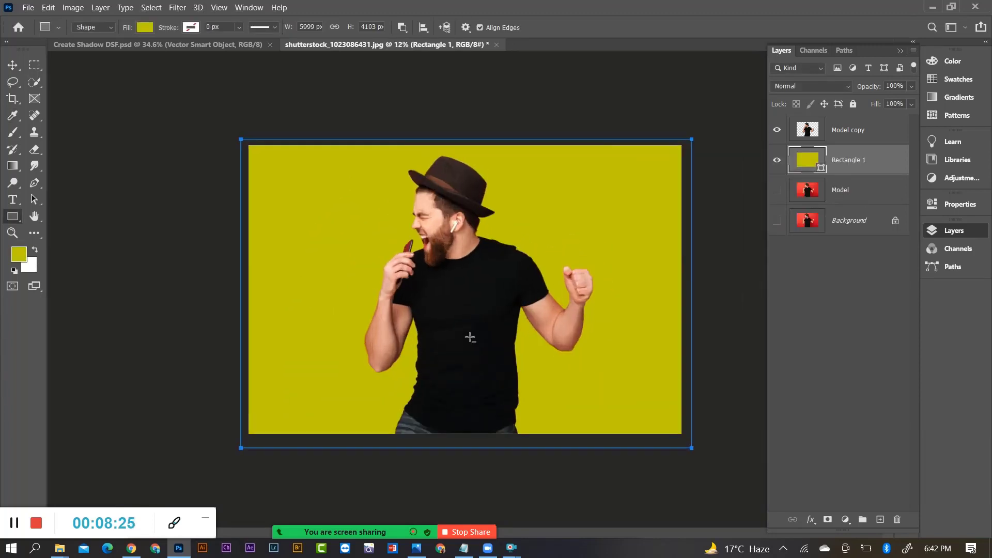
{"action": "scroll", "coordinate": [471, 337], "scroll_direction": "up", "scroll_amount": 2}
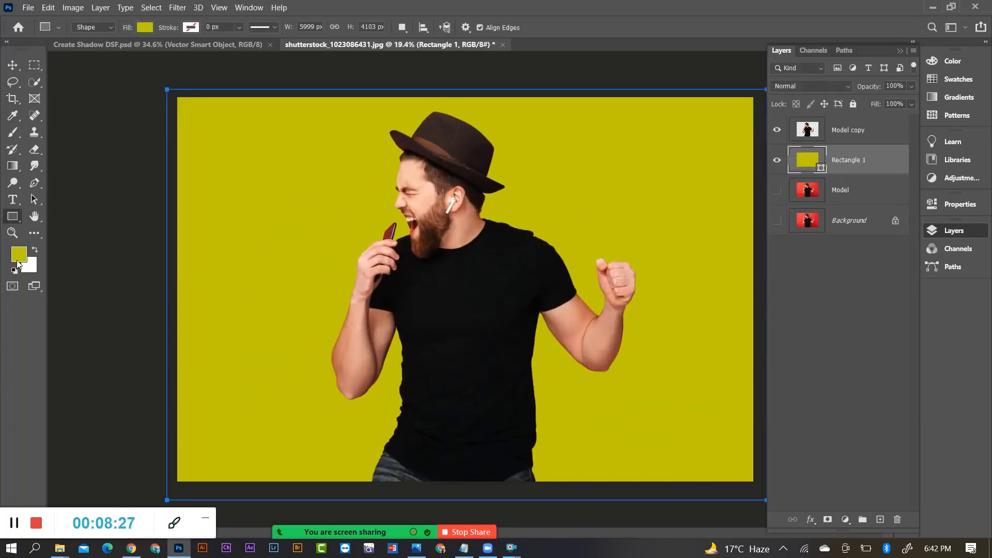
Set the foreground colour to mustard #bcb31e and fill the backdrop rectangle with it
{"action": "left_click", "coordinate": [18, 264]}
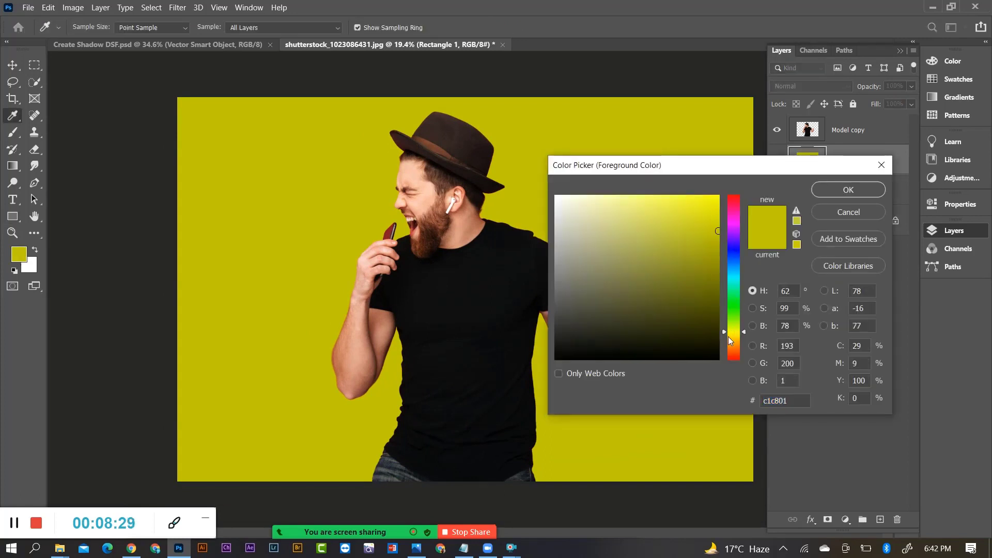
{"action": "mouse_move", "coordinate": [728, 336]}
{"action": "left_mouse_down"}
{"action": "mouse_move", "coordinate": [730, 321]}
{"action": "mouse_move", "coordinate": [734, 333]}
{"action": "left_mouse_up"}
{"action": "mouse_move", "coordinate": [718, 231]}
{"action": "left_mouse_down"}
{"action": "mouse_move", "coordinate": [700, 224]}
{"action": "mouse_move", "coordinate": [693, 239]}
{"action": "left_mouse_up"}
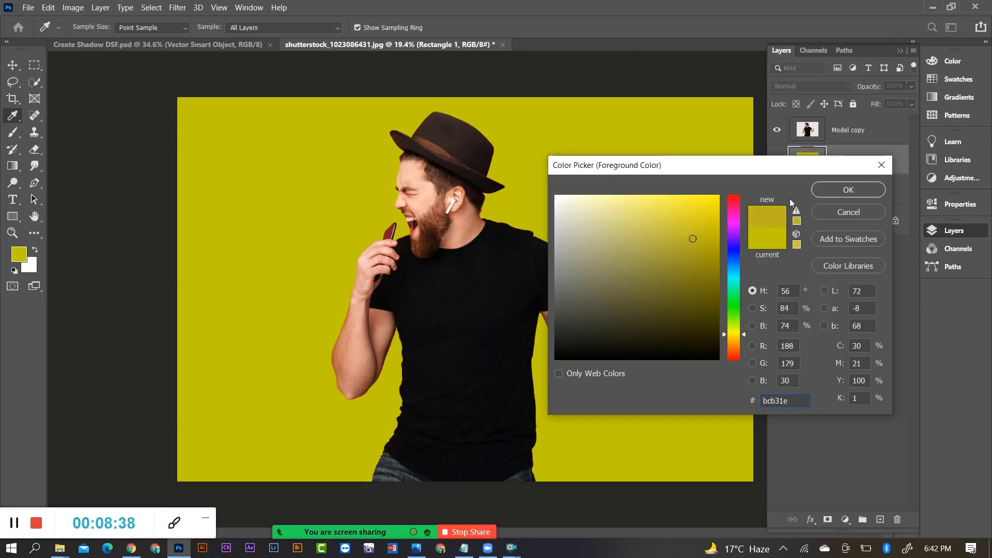
{"action": "left_click", "coordinate": [840, 188]}
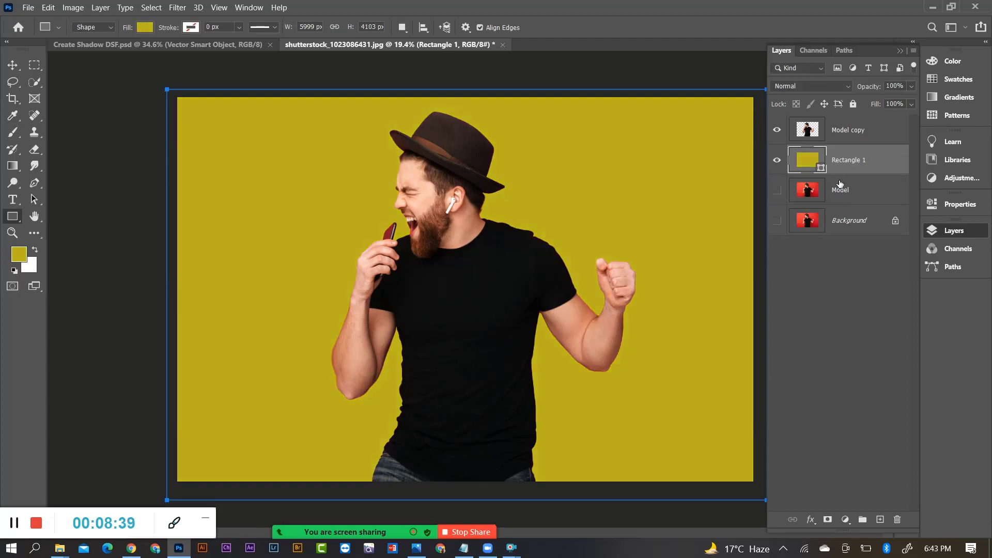
Examine the man's cutout edges against the mustard backdrop, both close up and in the full composition
{"action": "scroll", "coordinate": [513, 443], "scroll_direction": "up", "scroll_amount": 2}
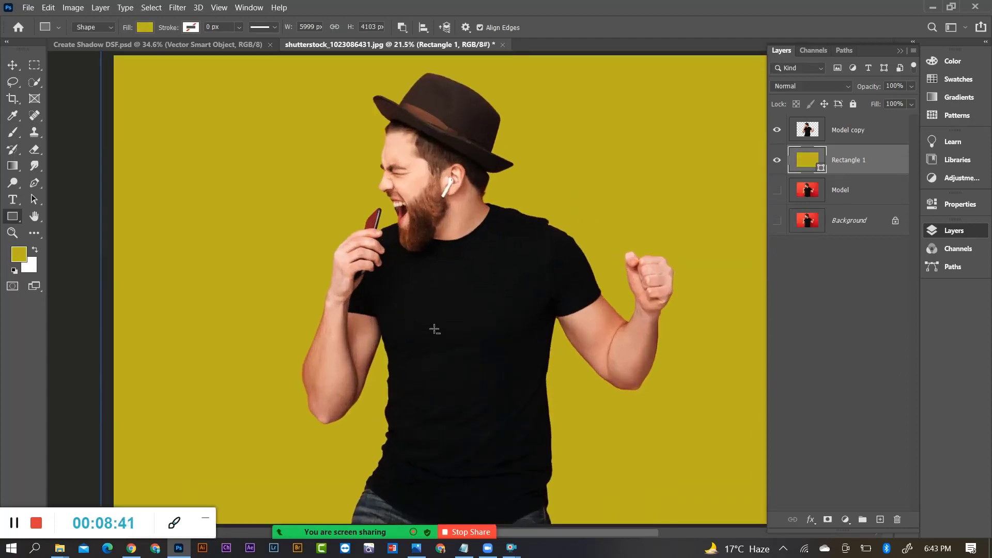
{"action": "scroll", "coordinate": [434, 329], "scroll_direction": "up", "scroll_amount": 10}
{"action": "scroll", "coordinate": [435, 329], "scroll_direction": "down", "scroll_amount": 5}
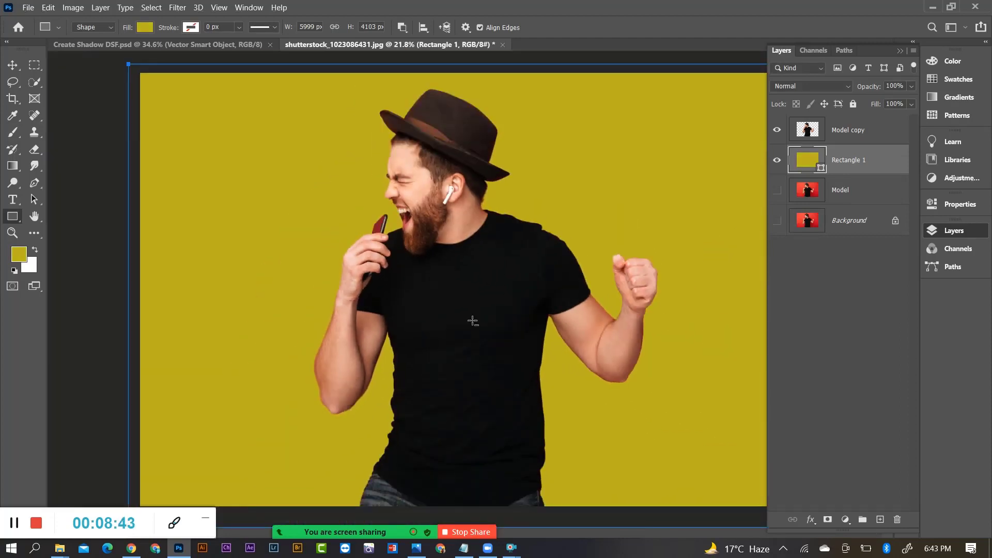
{"action": "scroll", "coordinate": [475, 320], "scroll_direction": "down", "scroll_amount": 2}
{"action": "scroll", "coordinate": [440, 235], "scroll_direction": "up", "scroll_amount": 4}
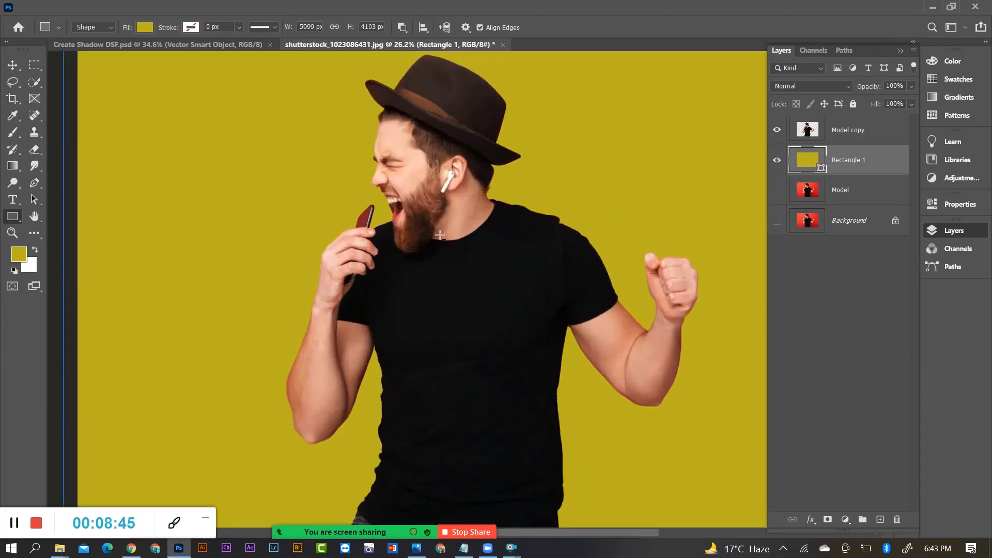
{"action": "scroll", "coordinate": [439, 236], "scroll_direction": "down", "scroll_amount": 1}
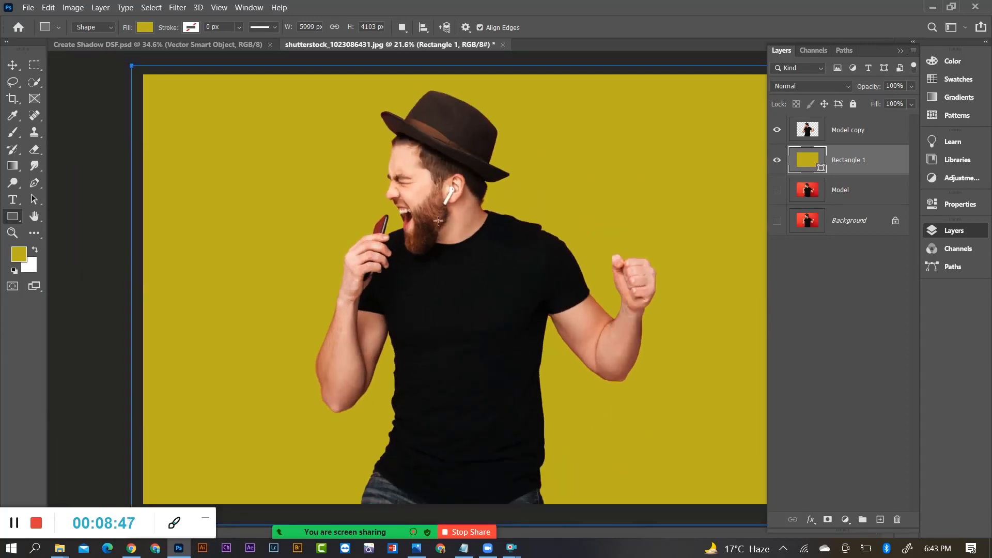
{"action": "scroll", "coordinate": [613, 314], "scroll_direction": "down", "scroll_amount": 2}
{"action": "scroll", "coordinate": [538, 314], "scroll_direction": "up", "scroll_amount": 3}
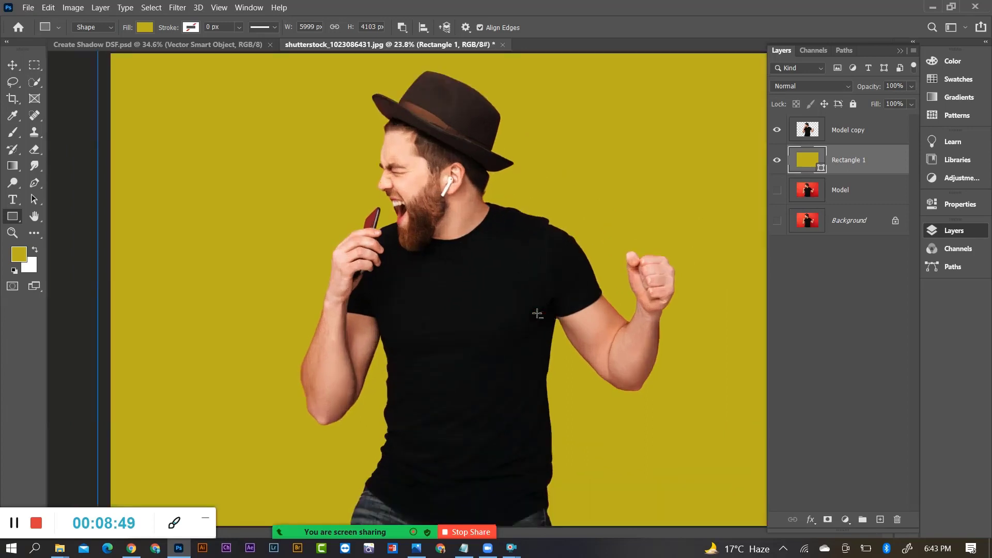
{"action": "scroll", "coordinate": [475, 189], "scroll_direction": "down", "scroll_amount": 1}
{"action": "scroll", "coordinate": [593, 254], "scroll_direction": "down", "scroll_amount": 1}
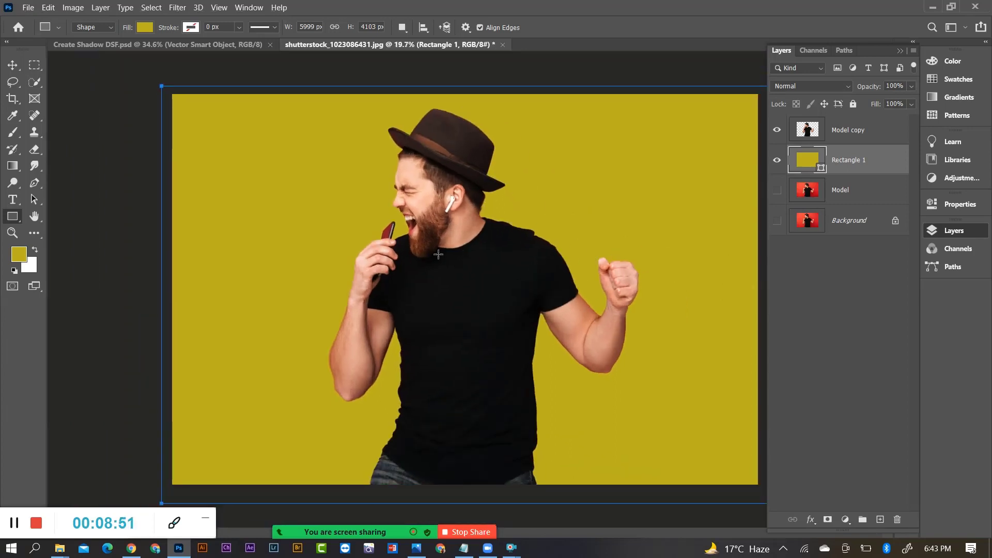
{"action": "scroll", "coordinate": [542, 308], "scroll_direction": "down", "scroll_amount": 1}
{"action": "scroll", "coordinate": [540, 305], "scroll_direction": "up", "scroll_amount": 2}
{"action": "scroll", "coordinate": [533, 296], "scroll_direction": "down", "scroll_amount": 1}
Recolour the Rectangle 1 backdrop to golden yellow #d0c400, with saturation at 100% and brightness at 82%
{"action": "key", "text": "v"}
{"action": "mouse_move", "coordinate": [487, 334]}
{"action": "left_mouse_down"}
{"action": "mouse_move", "coordinate": [548, 335]}
{"action": "mouse_move", "coordinate": [492, 325]}
{"action": "left_mouse_up"}
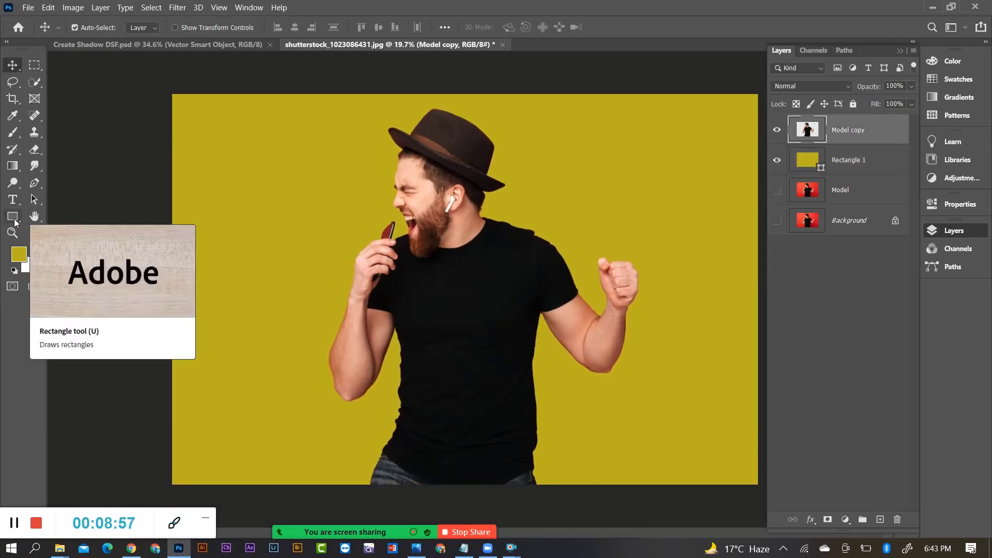
{"action": "left_click", "coordinate": [862, 167]}
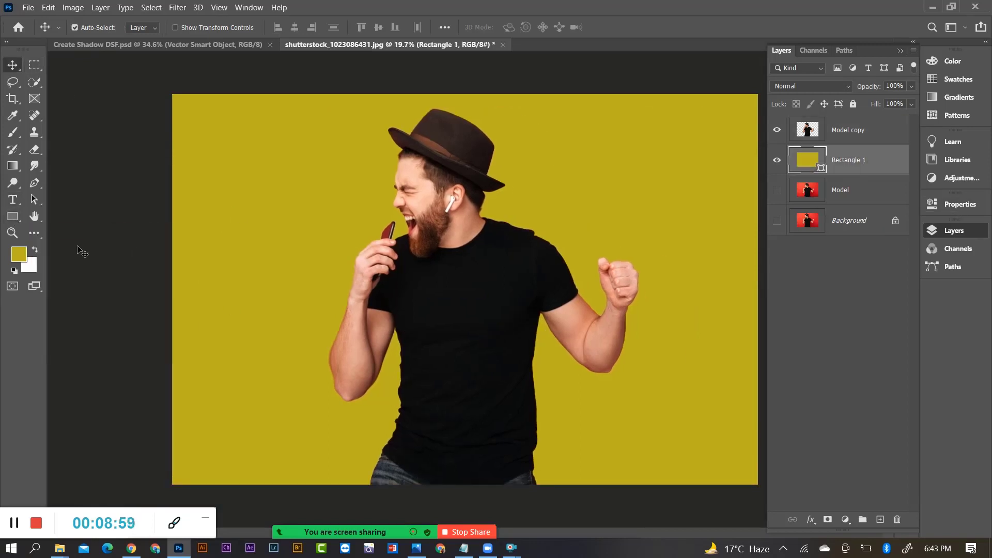
{"action": "left_click", "coordinate": [19, 253]}
{"action": "left_click", "coordinate": [755, 309]}
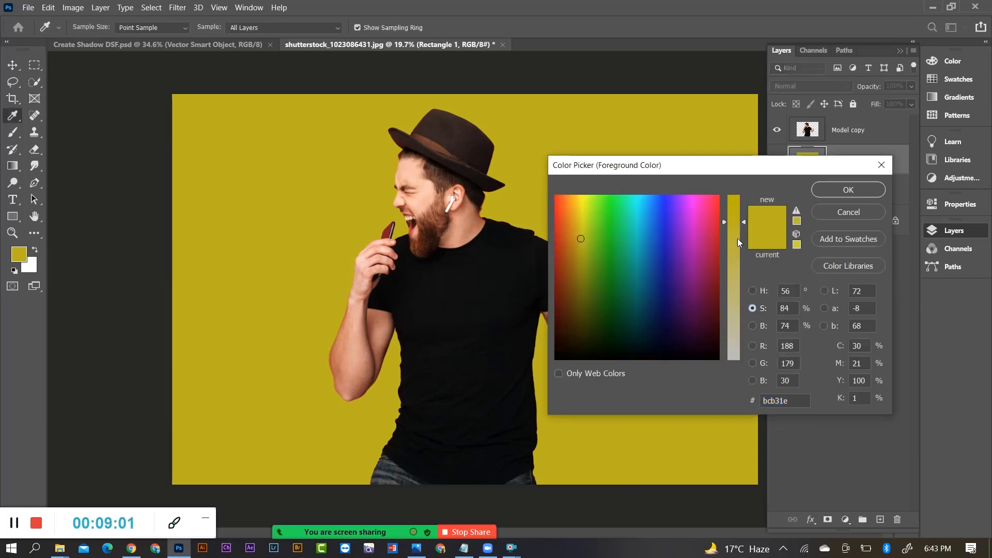
{"action": "left_click_drag", "start_coordinate": [737, 238], "coordinate": [732, 190]}
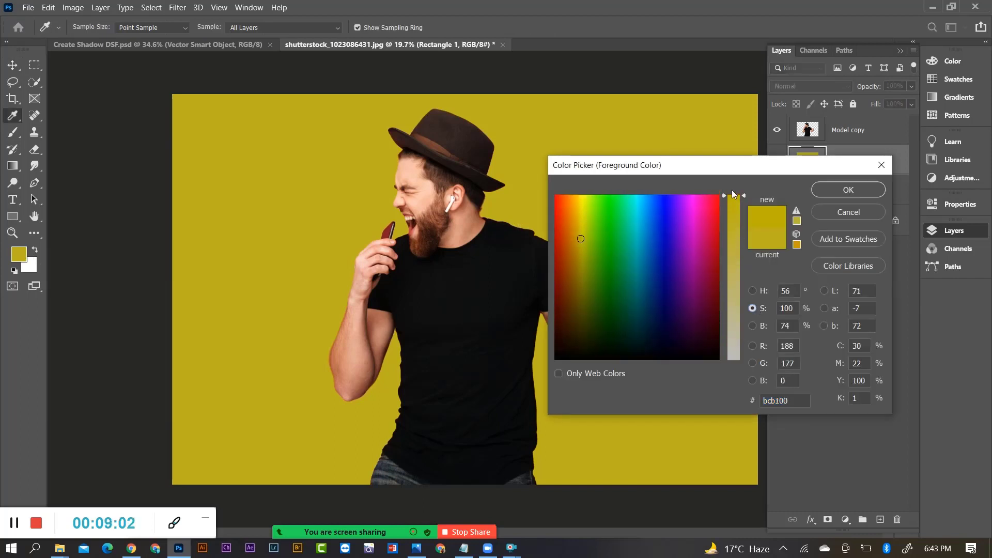
{"action": "left_click", "coordinate": [753, 325]}
{"action": "left_click", "coordinate": [740, 236]}
{"action": "left_click_drag", "start_coordinate": [739, 236], "coordinate": [739, 225]}
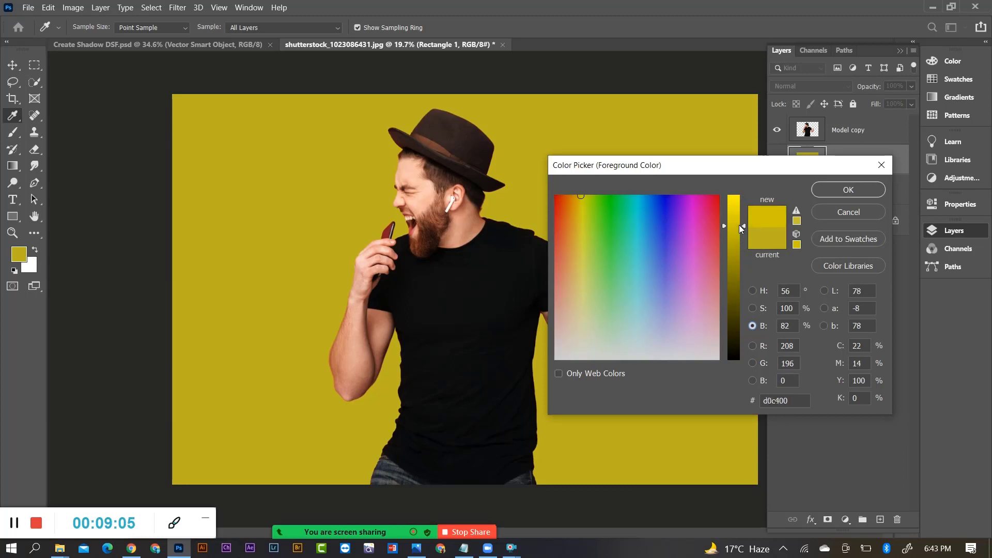
{"action": "left_click", "coordinate": [847, 190]}
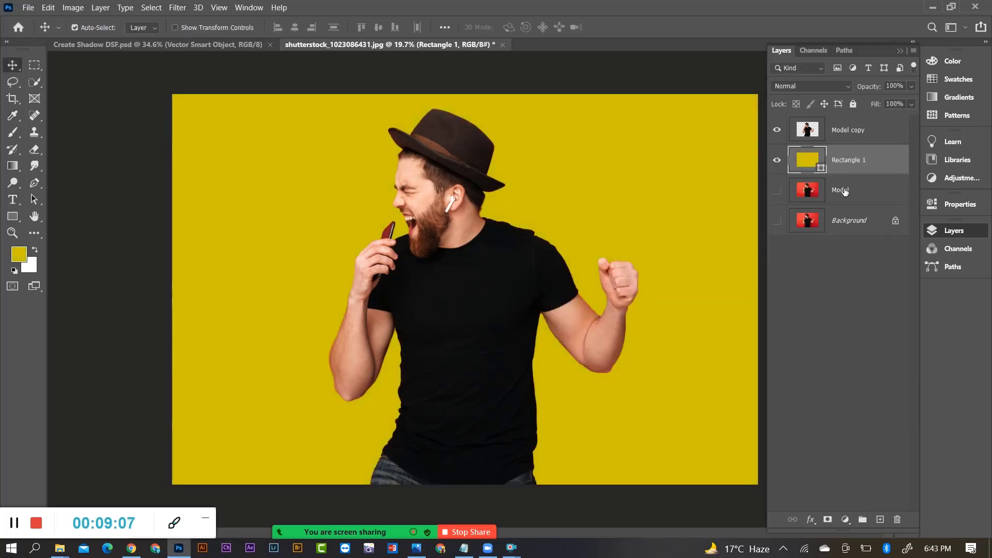
Check how the man's cutout looks against the golden-yellow backdrop
{"action": "scroll", "coordinate": [511, 331], "scroll_direction": "down", "scroll_amount": 5}
{"action": "scroll", "coordinate": [437, 388], "scroll_direction": "up", "scroll_amount": 6}
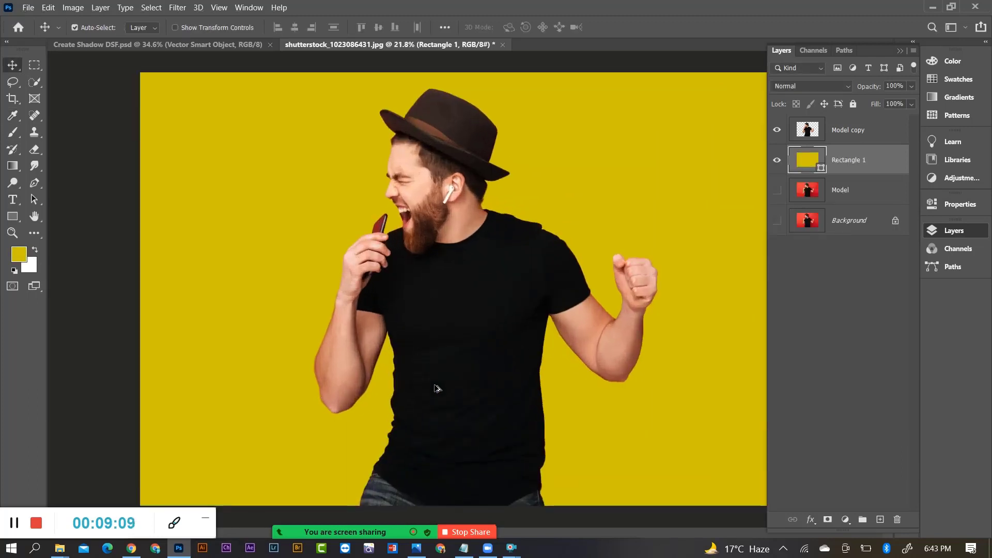
{"action": "scroll", "coordinate": [438, 389], "scroll_direction": "down", "scroll_amount": 1}
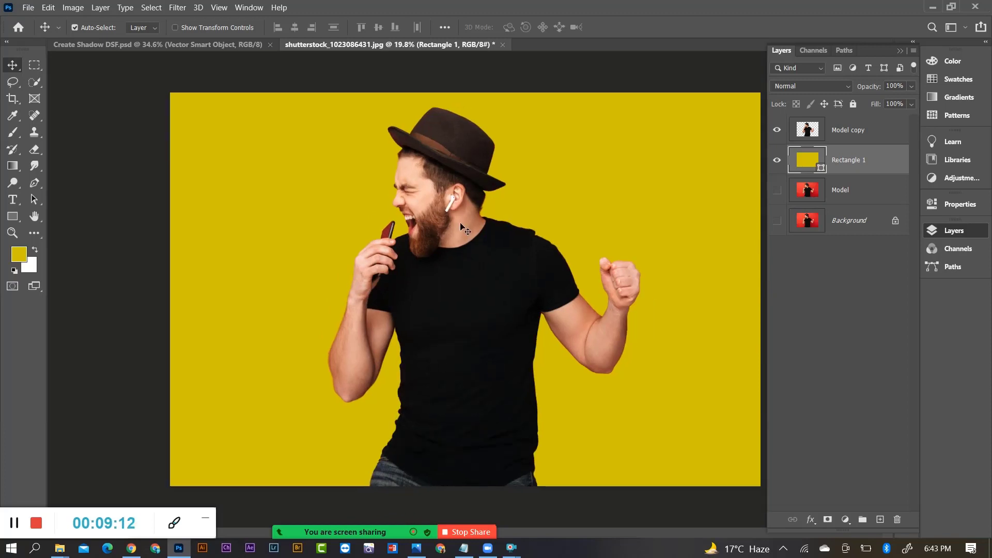
{"action": "scroll", "coordinate": [499, 259], "scroll_direction": "up", "scroll_amount": 1}
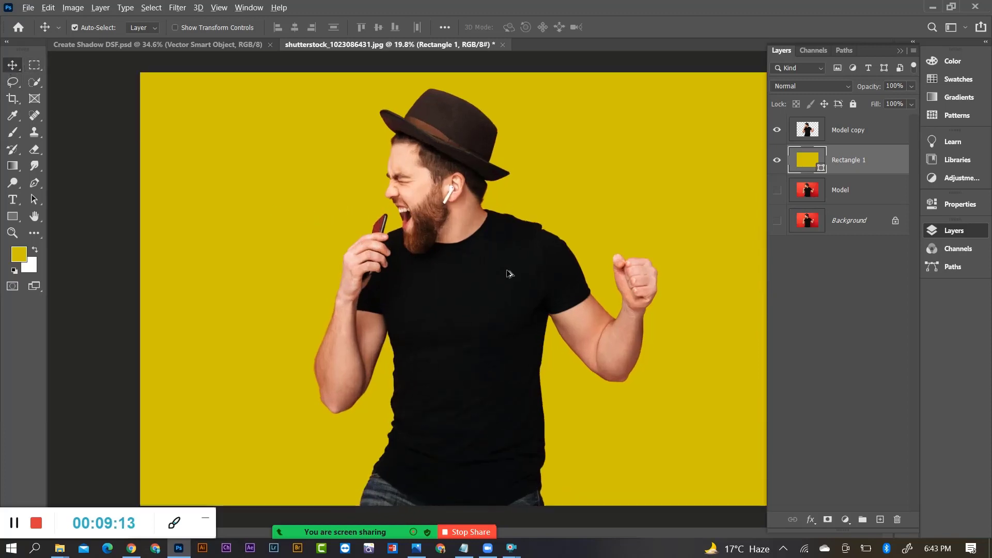
{"action": "scroll", "coordinate": [520, 271], "scroll_direction": "down", "scroll_amount": 2}
{"action": "scroll", "coordinate": [595, 262], "scroll_direction": "up", "scroll_amount": 1}
{"action": "scroll", "coordinate": [580, 454], "scroll_direction": "down", "scroll_amount": 1}
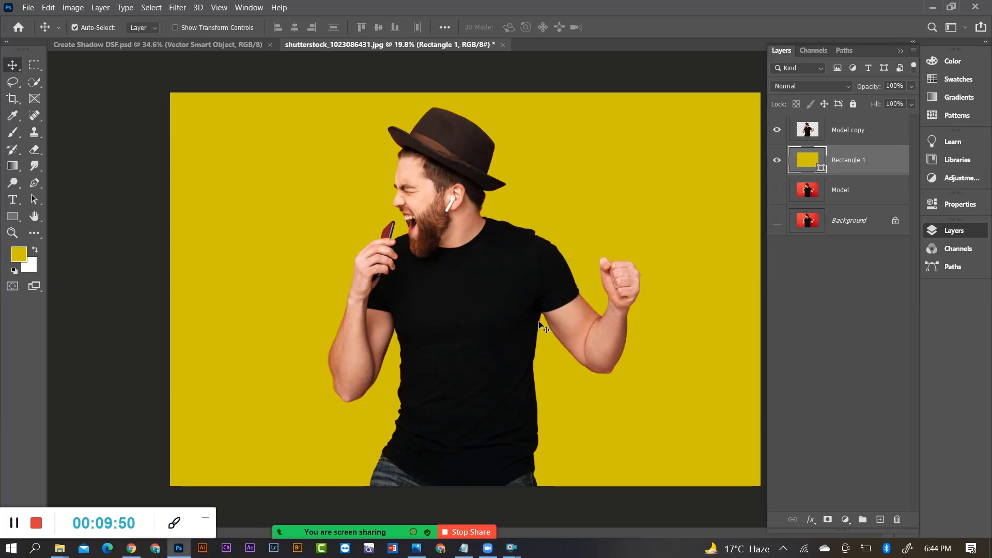
Add a new empty layer and place it between the Model copy and Rectangle 1 layers
{"action": "left_click", "coordinate": [862, 130]}
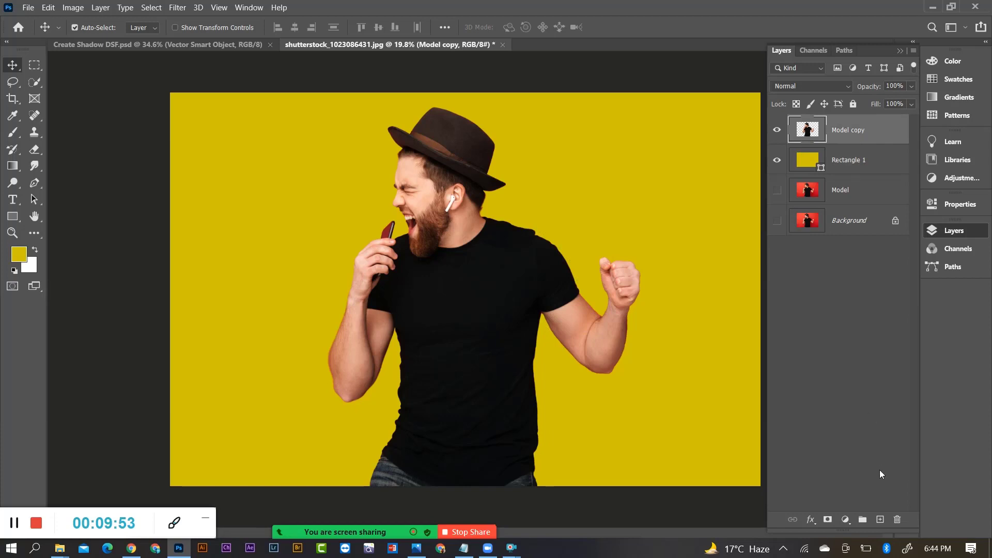
{"action": "left_click", "coordinate": [881, 520]}
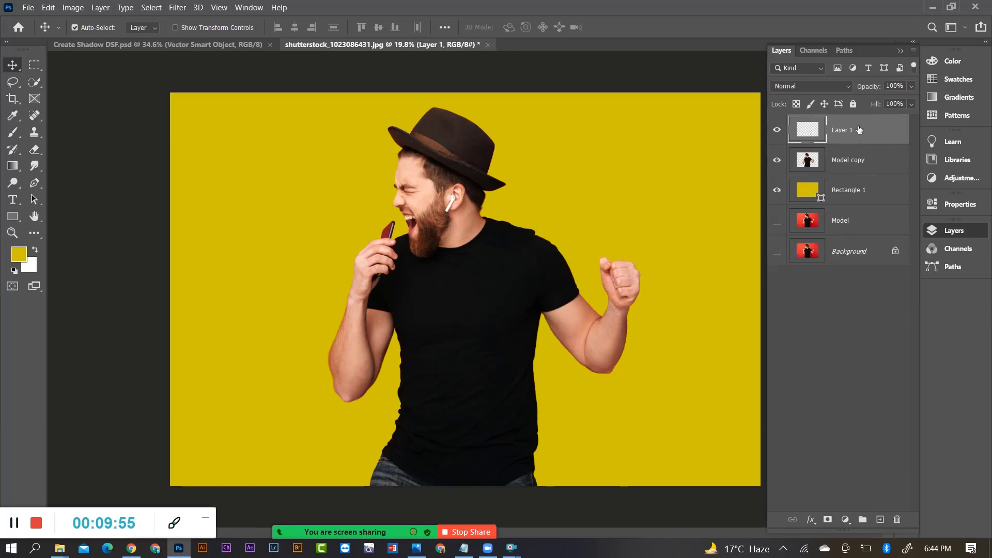
{"action": "left_click_drag", "start_coordinate": [859, 130], "coordinate": [853, 172]}
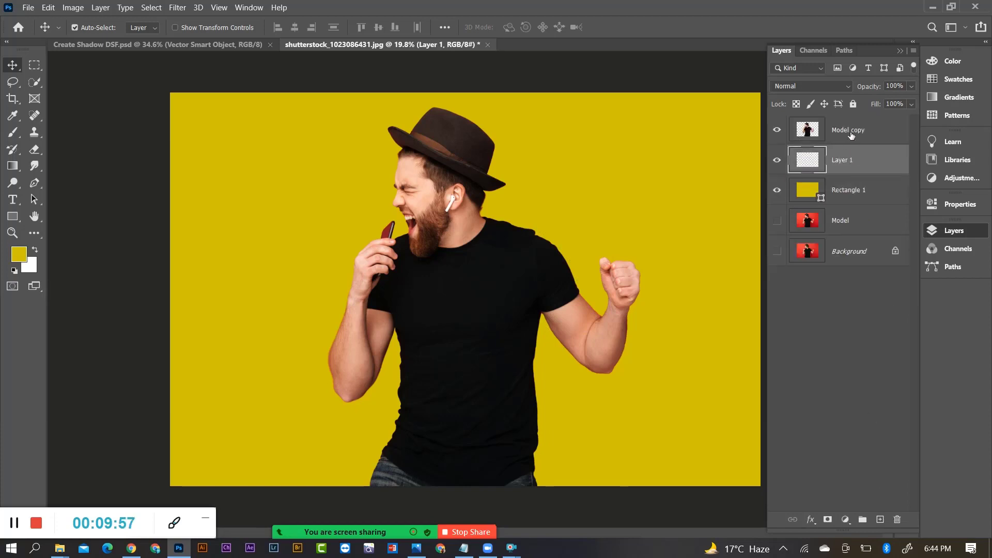
Ready the Brush tool with the Soft Round tip and reset the foreground colour to black
{"action": "left_click", "coordinate": [13, 133]}
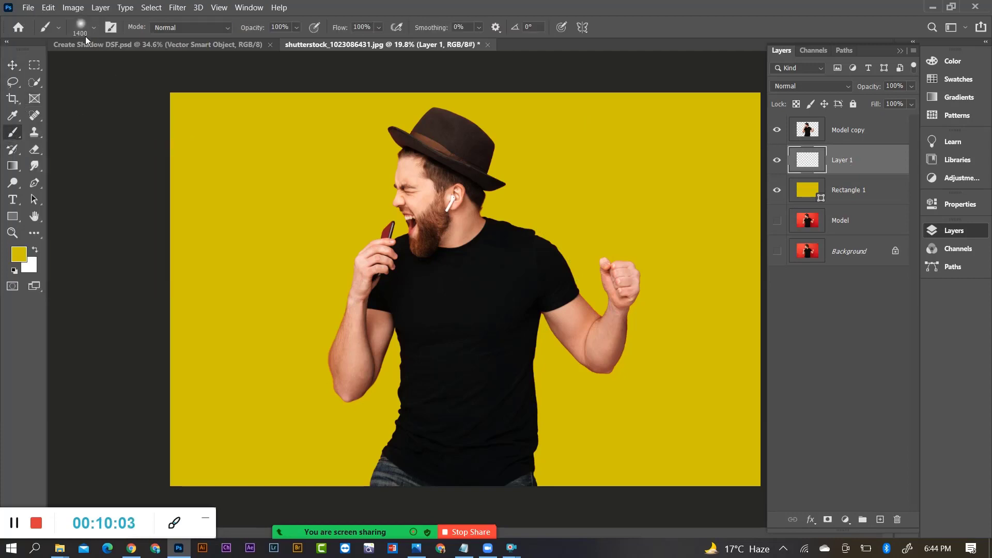
{"action": "left_click", "coordinate": [92, 29]}
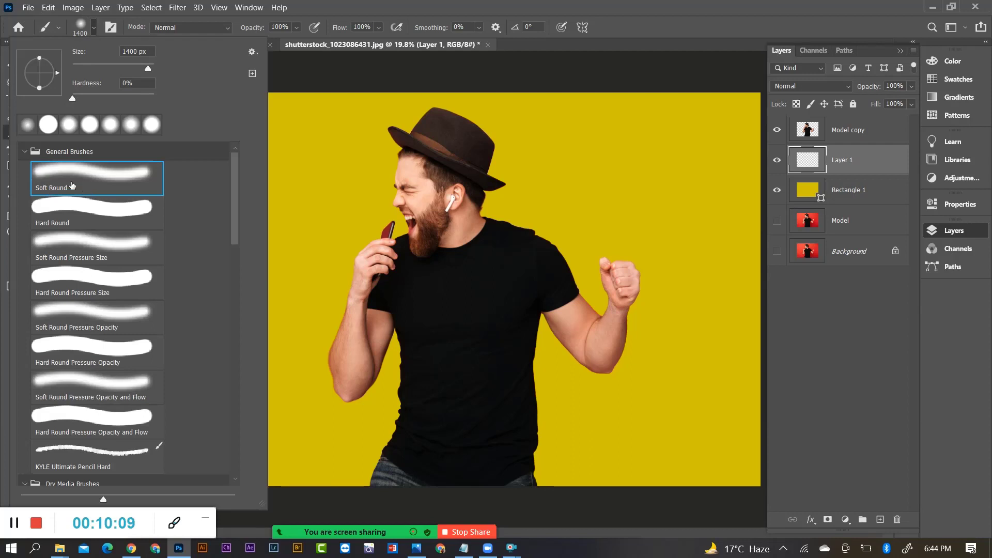
{"action": "left_click", "coordinate": [94, 31]}
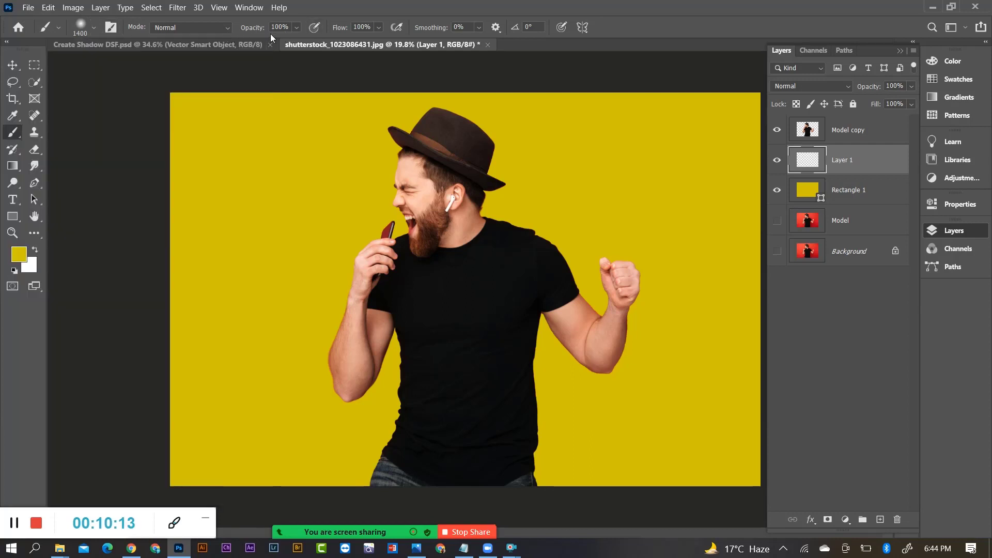
{"action": "left_click", "coordinate": [14, 272]}
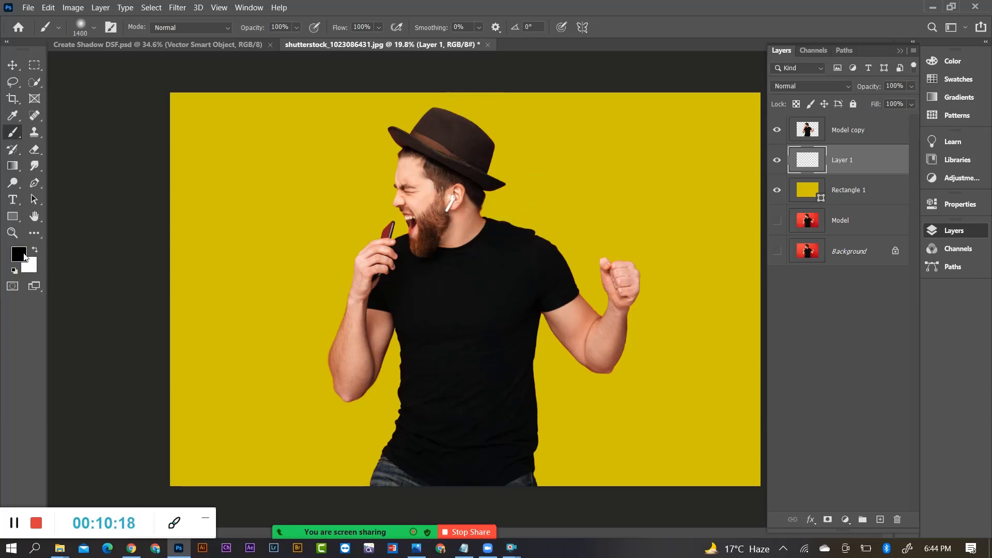
Try a single soft black dab behind the hat, undo it, and reduce the brush size to 600 px
{"action": "left_click", "coordinate": [464, 136]}
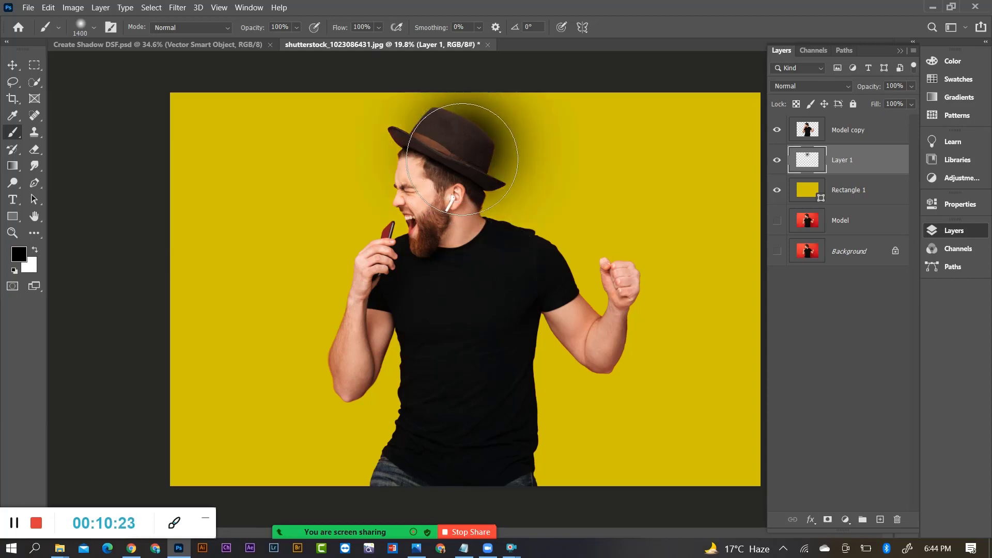
{"action": "key", "text": "ctrl+z"}
{"action": "key", "text": "bracketleft"}
{"action": "key", "text": "bracketleft"}
{"action": "key", "text": "bracketleft"}
{"action": "key", "text": "bracketleft"}
{"action": "key", "text": "bracketleft"}
{"action": "key", "text": "bracketleft"}
{"action": "key", "text": "bracketleft"}
{"action": "key", "text": "bracketleft"}
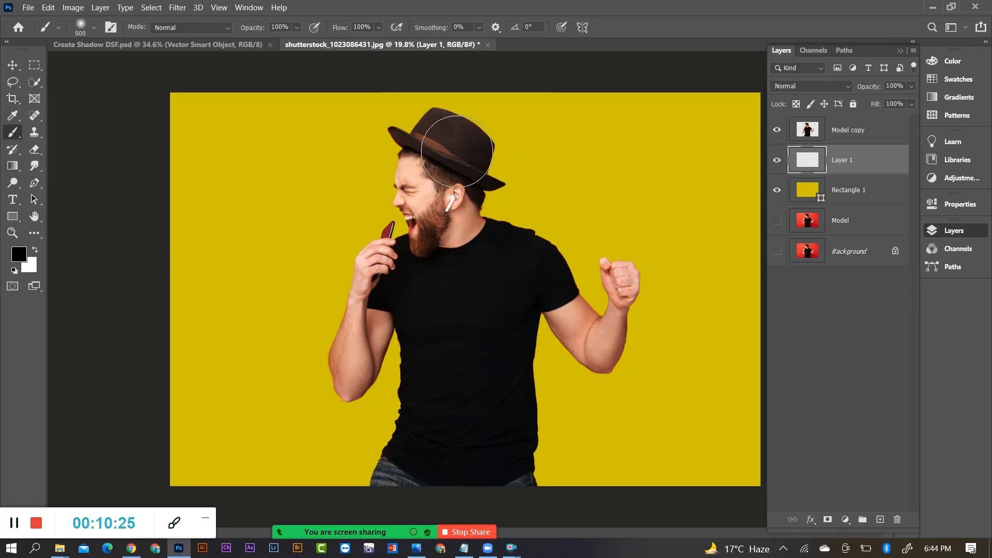
Try painting a soft black shadow from behind the hat down past the neck with the 600 px brush, undoing each stroke
{"action": "mouse_move", "coordinate": [443, 120]}
{"action": "left_mouse_down"}
{"action": "mouse_move", "coordinate": [492, 187]}
{"action": "mouse_move", "coordinate": [488, 273]}
{"action": "left_mouse_up"}
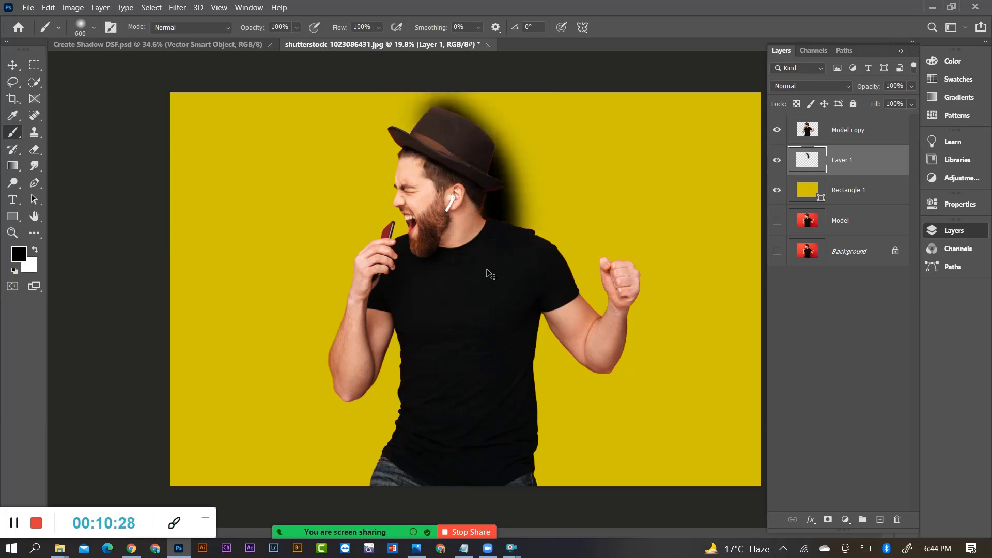
{"action": "key", "text": "ctrl+z"}
{"action": "mouse_move", "coordinate": [452, 126]}
{"action": "left_mouse_down"}
{"action": "mouse_move", "coordinate": [466, 147]}
{"action": "mouse_move", "coordinate": [461, 237]}
{"action": "mouse_move", "coordinate": [472, 192]}
{"action": "mouse_move", "coordinate": [492, 254]}
{"action": "mouse_move", "coordinate": [482, 296]}
{"action": "left_mouse_up"}
{"action": "key", "text": "ctrl+z"}
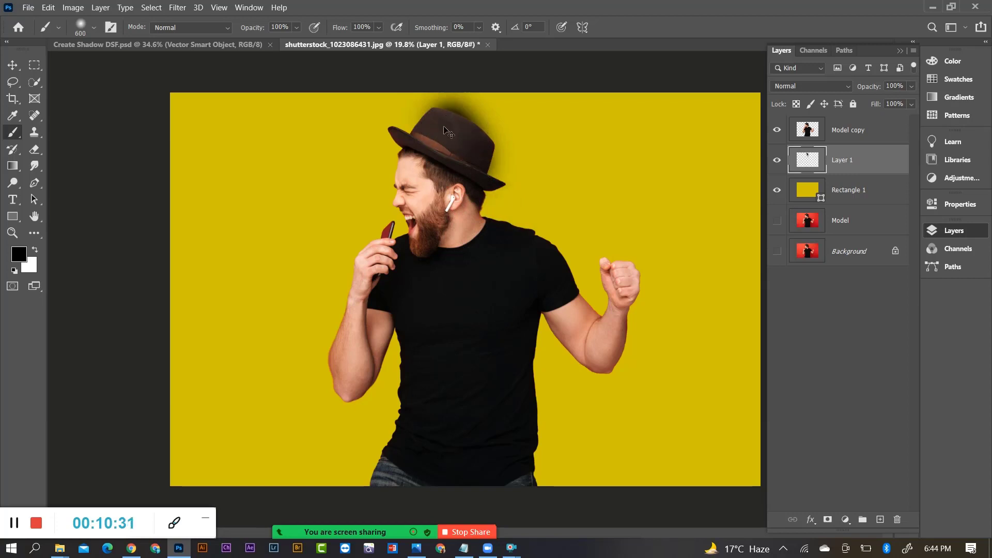
{"action": "key", "text": "ctrl+z"}
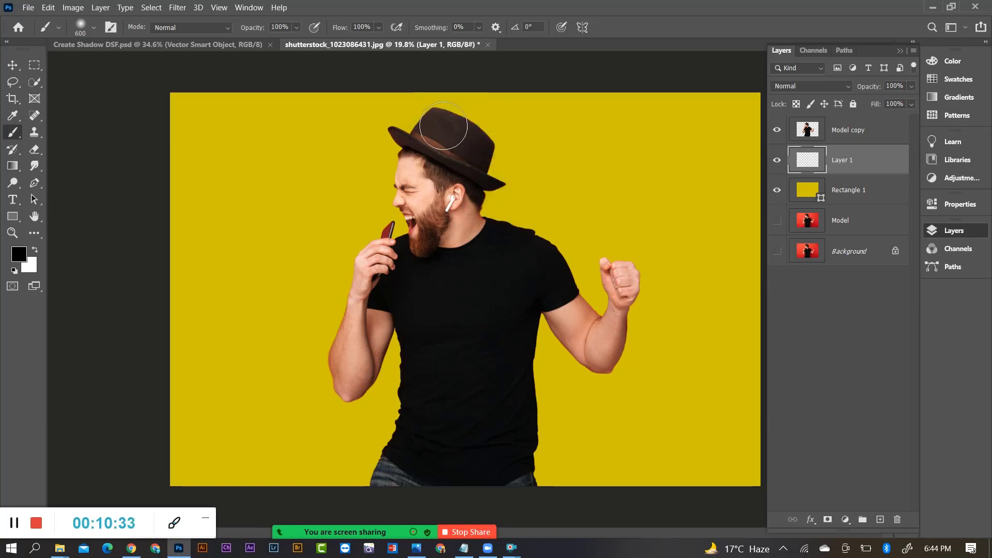
Try narrower black shadow strokes along the back of the hat with a 300 px brush, undoing each one
{"action": "key", "text": "bracketleft"}
{"action": "key", "text": "bracketleft"}
{"action": "key", "text": "bracketleft"}
{"action": "left_click_drag", "start_coordinate": [434, 106], "coordinate": [512, 166]}
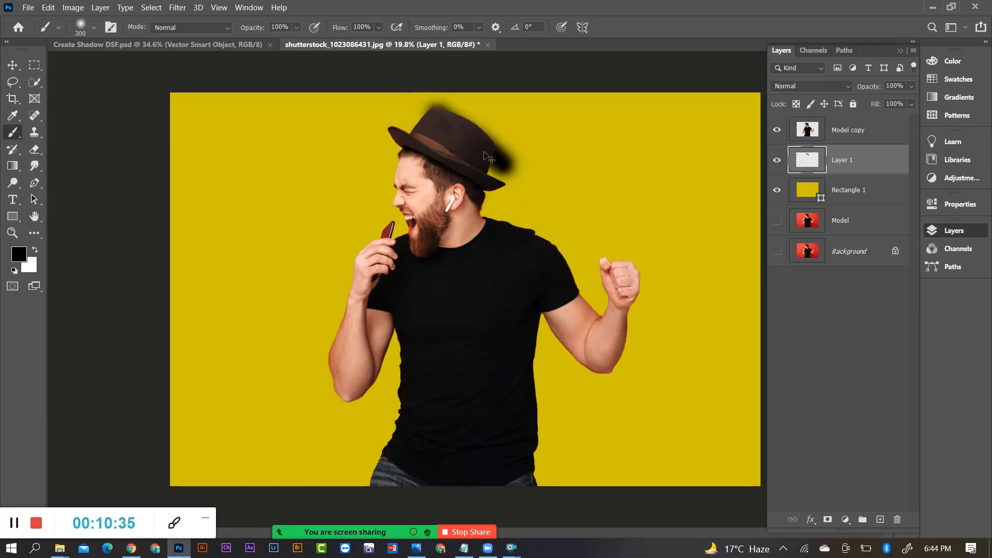
{"action": "key", "text": "ctrl+z"}
{"action": "mouse_move", "coordinate": [437, 109]}
{"action": "left_mouse_down"}
{"action": "mouse_move", "coordinate": [480, 153]}
{"action": "mouse_move", "coordinate": [485, 251]}
{"action": "left_mouse_up"}
{"action": "key", "text": "ctrl+z"}
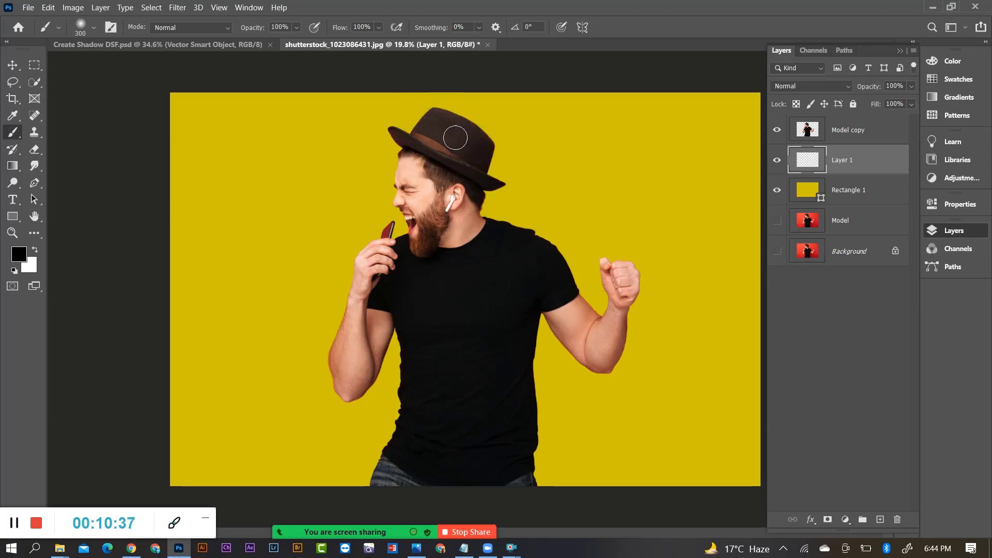
{"action": "left_click_drag", "start_coordinate": [441, 116], "coordinate": [501, 164]}
{"action": "key", "text": "ctrl+z"}
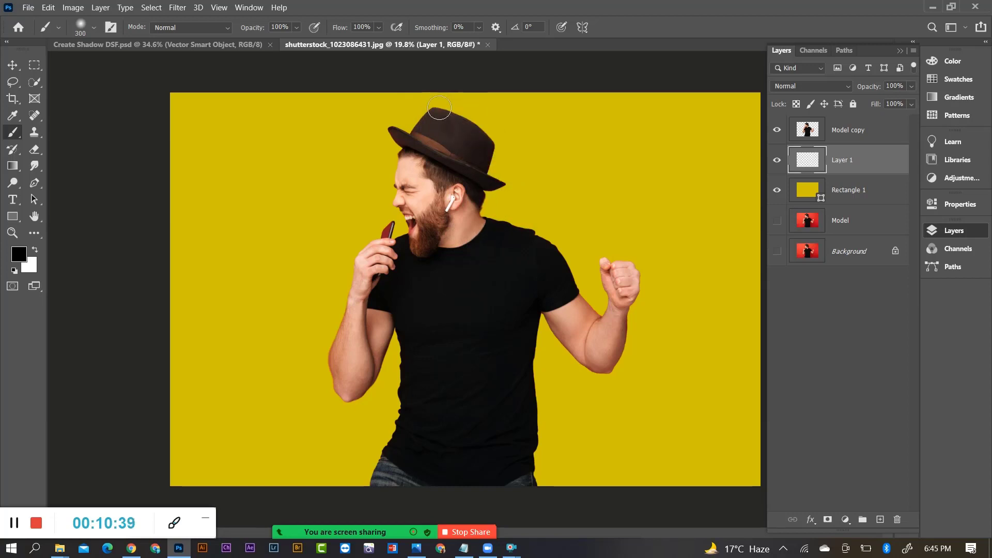
{"action": "left_click_drag", "start_coordinate": [438, 103], "coordinate": [500, 168]}
{"action": "key", "text": "ctrl+z"}
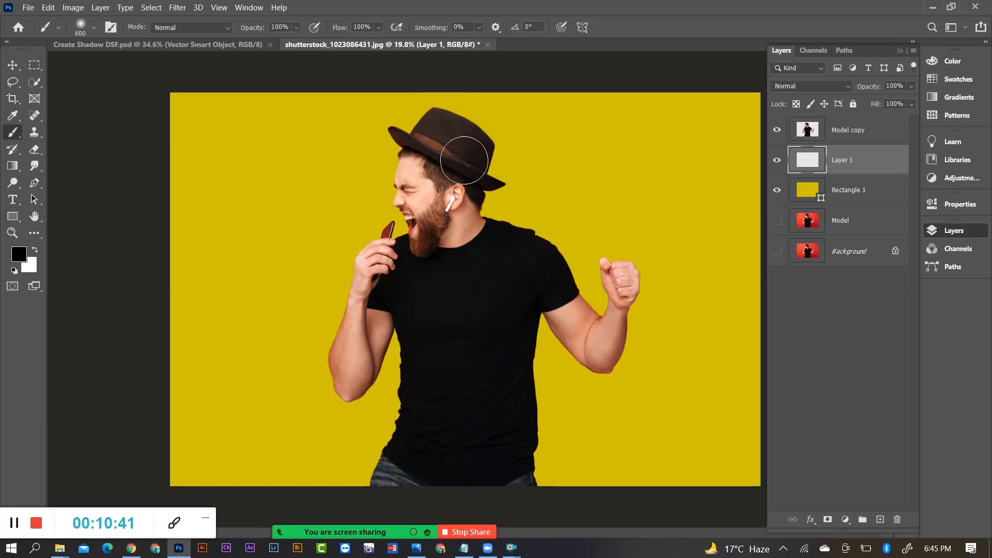
Paint a soft black shadow behind the hat and behind the raised arm's shoulder on Layer 1 with an 800 px brush
{"action": "key", "text": "bracketright"}
{"action": "key", "text": "bracketright"}
{"action": "left_click_drag", "start_coordinate": [436, 111], "coordinate": [499, 171]}
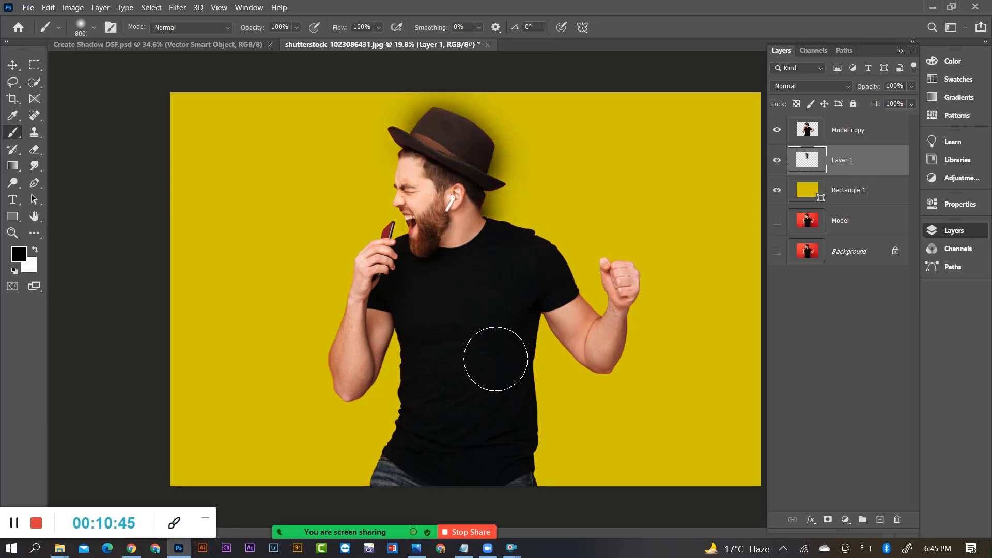
{"action": "scroll", "coordinate": [532, 251], "scroll_direction": "down", "scroll_amount": 1}
{"action": "scroll", "coordinate": [514, 264], "scroll_direction": "up", "scroll_amount": 2}
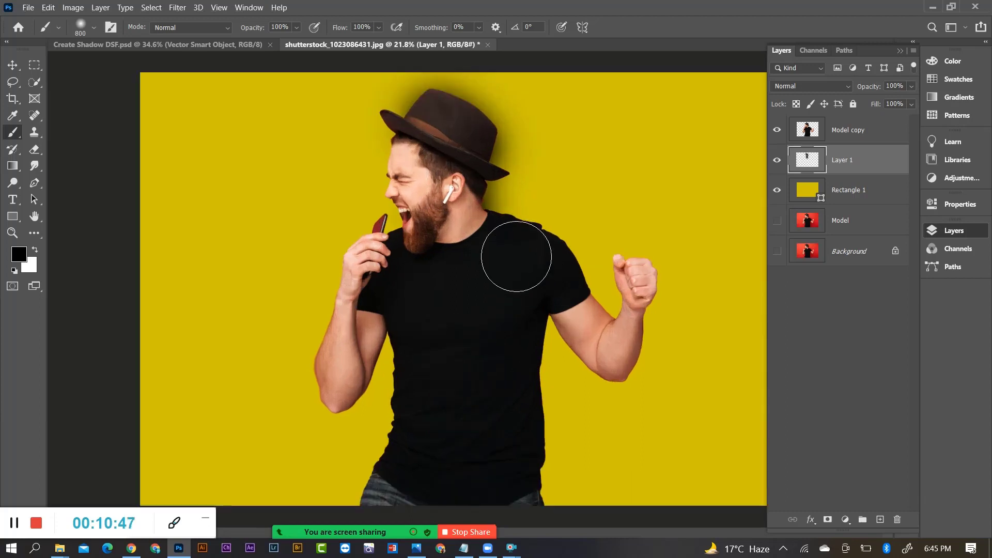
{"action": "mouse_move", "coordinate": [540, 265]}
{"action": "left_mouse_down"}
{"action": "mouse_move", "coordinate": [563, 290]}
{"action": "mouse_move", "coordinate": [591, 360]}
{"action": "left_mouse_up"}
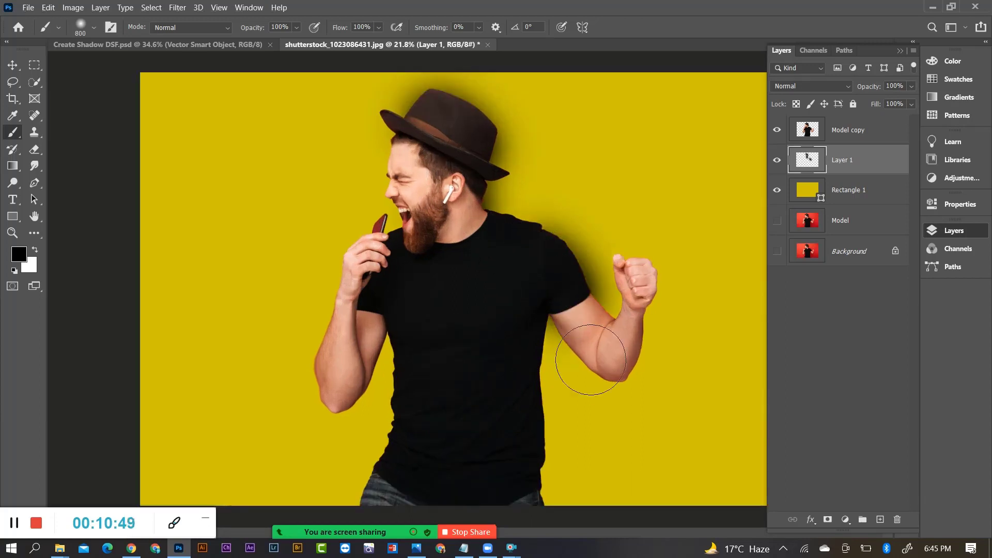
Reduce the brush size to 400 px for the shadow under the raised arm
{"action": "scroll", "coordinate": [590, 360], "scroll_direction": "down", "scroll_amount": 1}
{"action": "scroll", "coordinate": [569, 372], "scroll_direction": "up", "scroll_amount": 3}
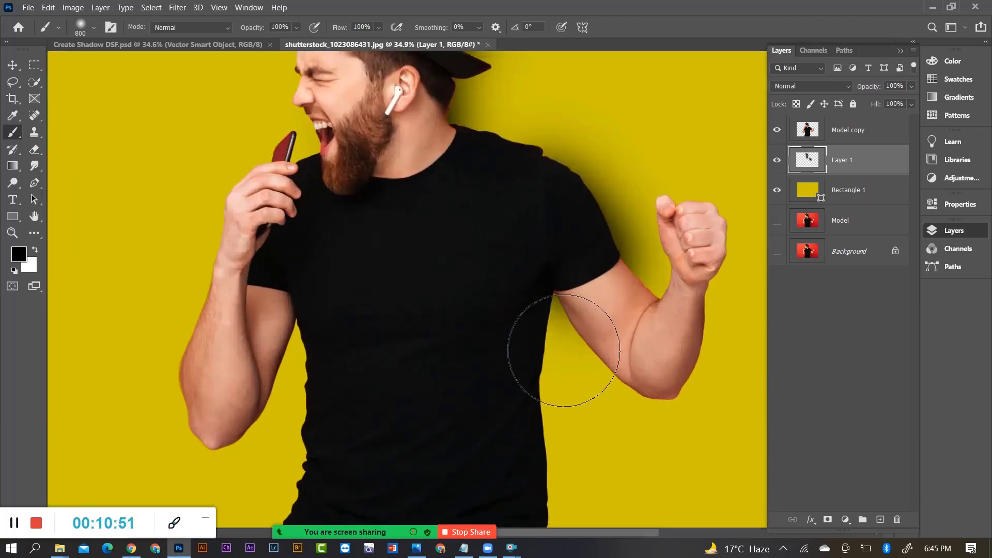
{"action": "key", "text": "bracketleft"}
{"action": "key", "text": "bracketleft"}
{"action": "key", "text": "bracketleft"}
{"action": "key", "text": "bracketleft"}
{"action": "key", "text": "bracketleft"}
{"action": "key", "text": "bracketleft"}
{"action": "key", "text": "bracketright"}
{"action": "key", "text": "bracketright"}
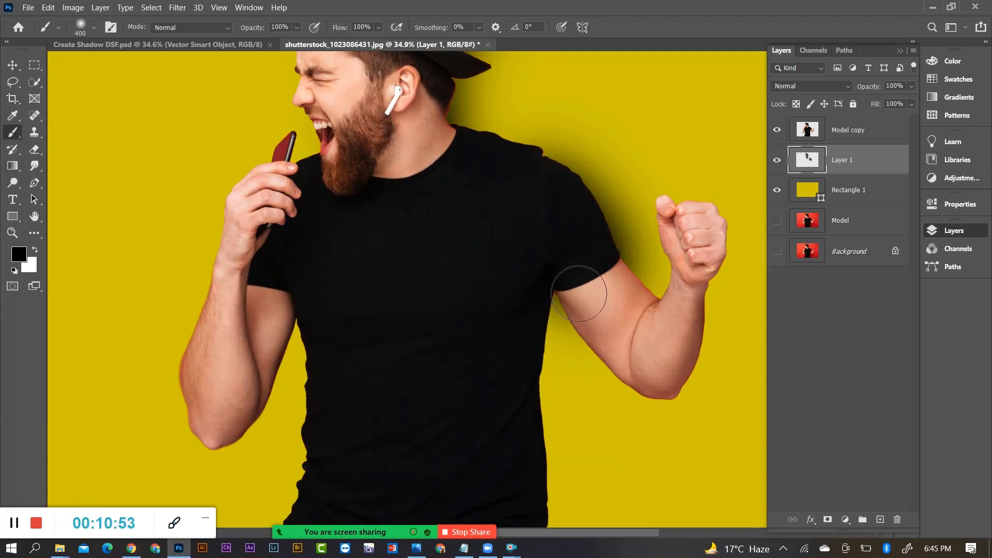
Try soft black shadow strokes under the raised arm down to the elbow with the 400 px brush, undoing each one
{"action": "mouse_move", "coordinate": [574, 286]}
{"action": "left_mouse_down"}
{"action": "mouse_move", "coordinate": [578, 309]}
{"action": "mouse_move", "coordinate": [685, 398]}
{"action": "left_mouse_up"}
{"action": "scroll", "coordinate": [610, 305], "scroll_direction": "down", "scroll_amount": 4}
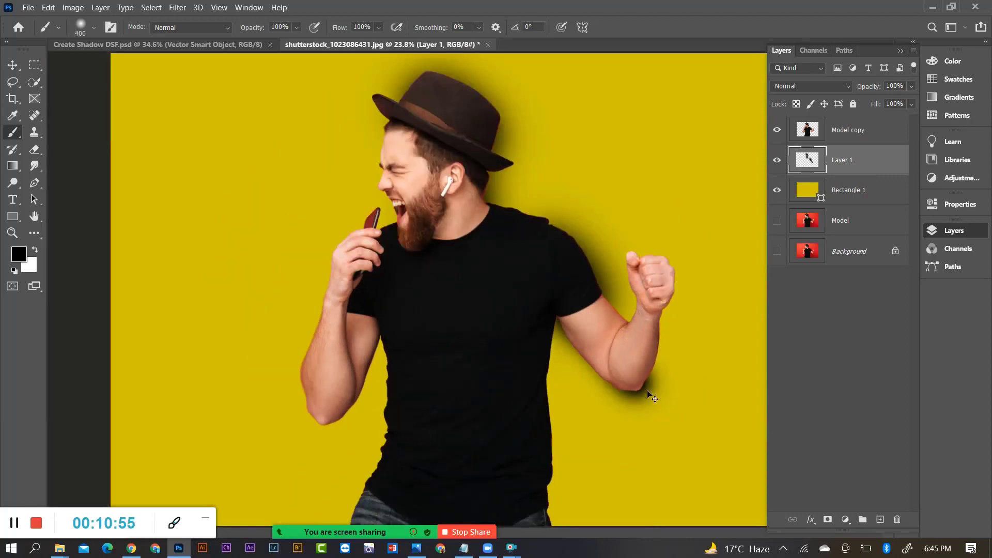
{"action": "key", "text": "ctrl+z"}
{"action": "mouse_move", "coordinate": [563, 310]}
{"action": "left_mouse_down"}
{"action": "mouse_move", "coordinate": [563, 333]}
{"action": "mouse_move", "coordinate": [650, 398]}
{"action": "left_mouse_up"}
{"action": "scroll", "coordinate": [615, 331], "scroll_direction": "down", "scroll_amount": 3}
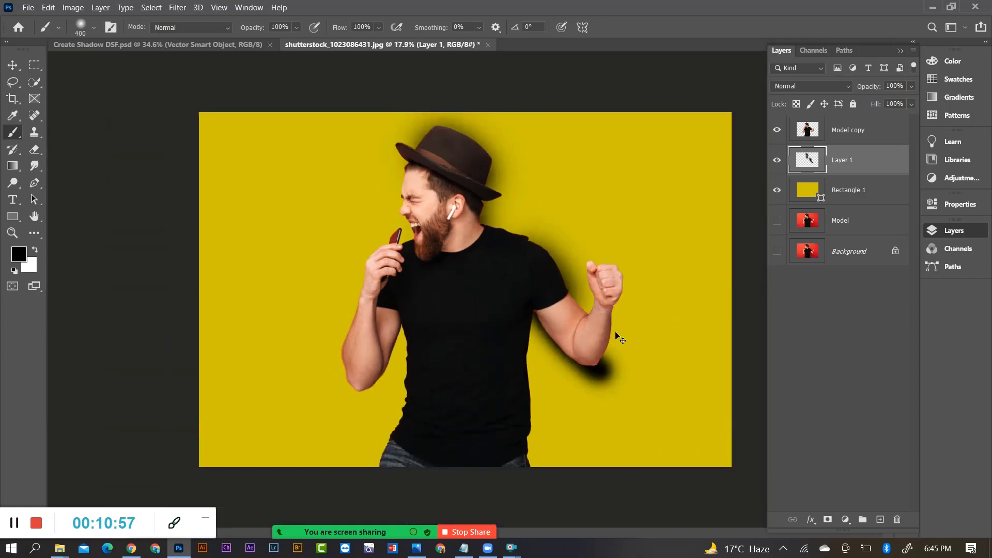
{"action": "key", "text": "ctrl+z"}
Paint a soft black shadow under the raised arm, reaching just past the elbow
{"action": "scroll", "coordinate": [616, 332], "scroll_direction": "up", "scroll_amount": 3}
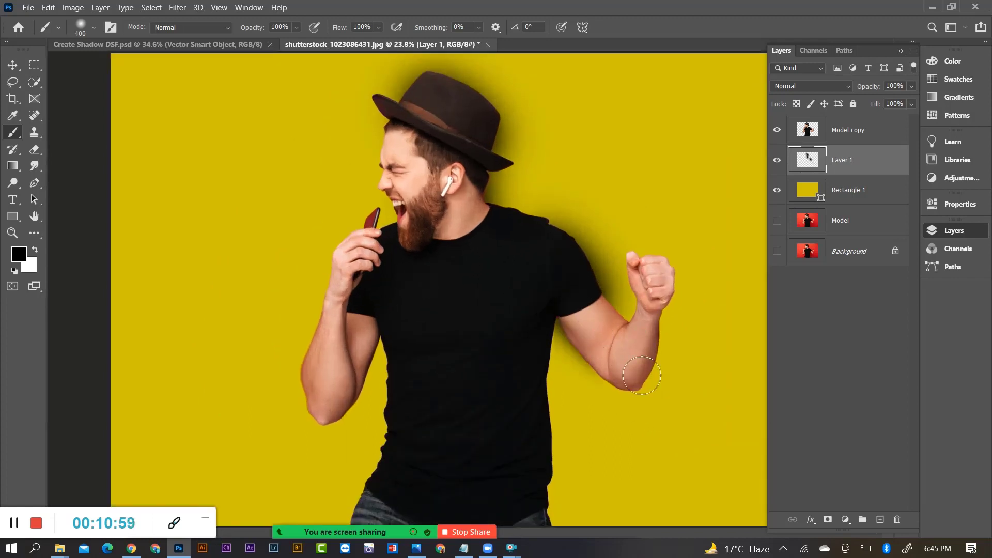
{"action": "left_click", "coordinate": [642, 375]}
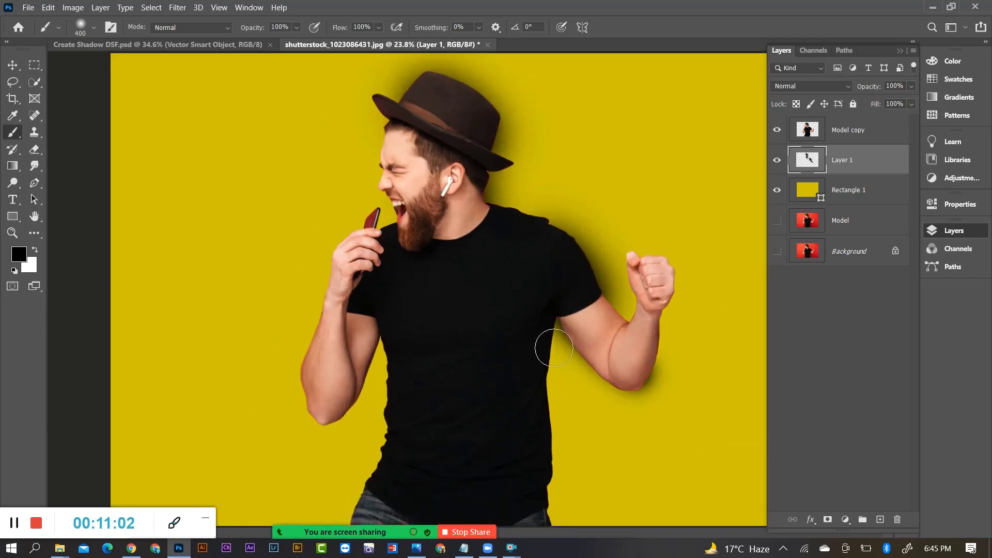
Try black shadow strokes down the side of the torso below the raised arm on Layer 1, undoing each one
{"action": "scroll", "coordinate": [554, 348], "scroll_direction": "down", "scroll_amount": 1}
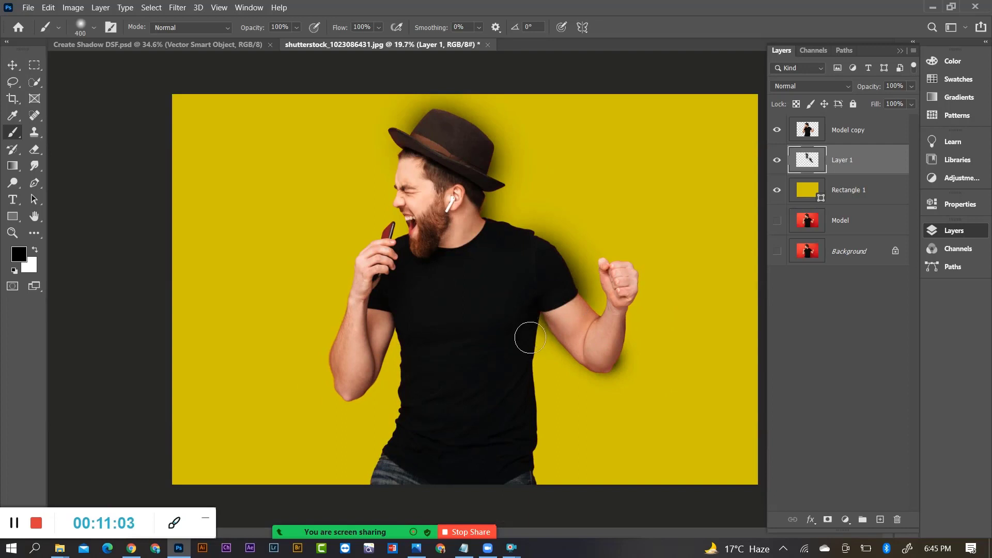
{"action": "mouse_move", "coordinate": [528, 312]}
{"action": "left_mouse_down"}
{"action": "mouse_move", "coordinate": [533, 442]}
{"action": "mouse_move", "coordinate": [477, 509]}
{"action": "left_mouse_up"}
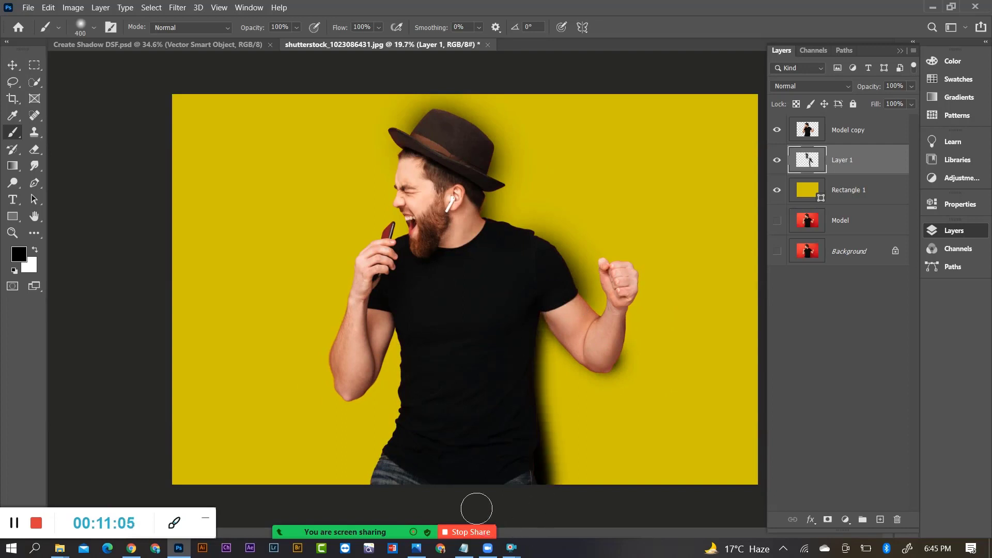
{"action": "key", "text": "ctrl+z"}
{"action": "mouse_move", "coordinate": [525, 309]}
{"action": "left_mouse_down"}
{"action": "mouse_move", "coordinate": [521, 371]}
{"action": "mouse_move", "coordinate": [547, 524]}
{"action": "left_mouse_up"}
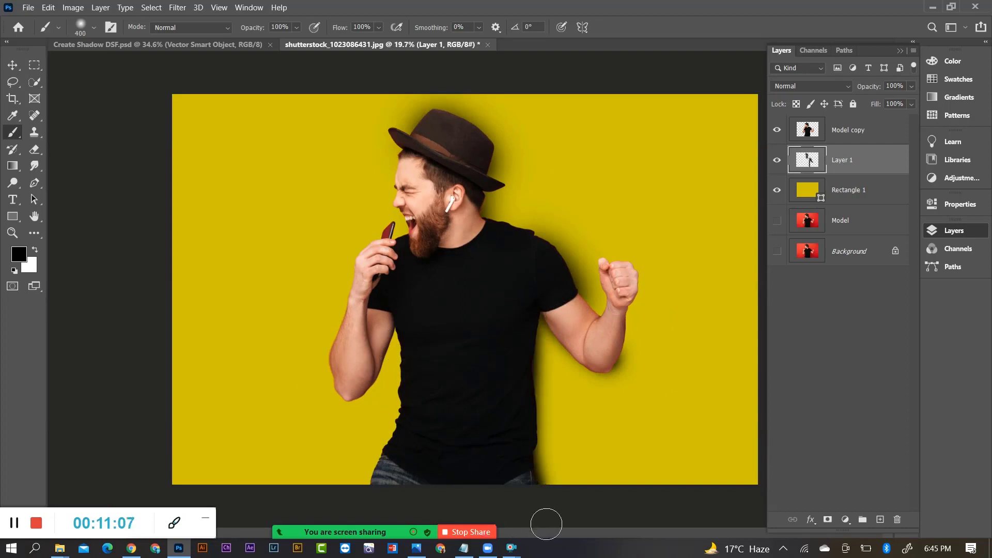
{"action": "scroll", "coordinate": [538, 433], "scroll_direction": "up", "scroll_amount": 3}
{"action": "scroll", "coordinate": [538, 333], "scroll_direction": "down", "scroll_amount": 3}
{"action": "key", "text": "ctrl+z"}
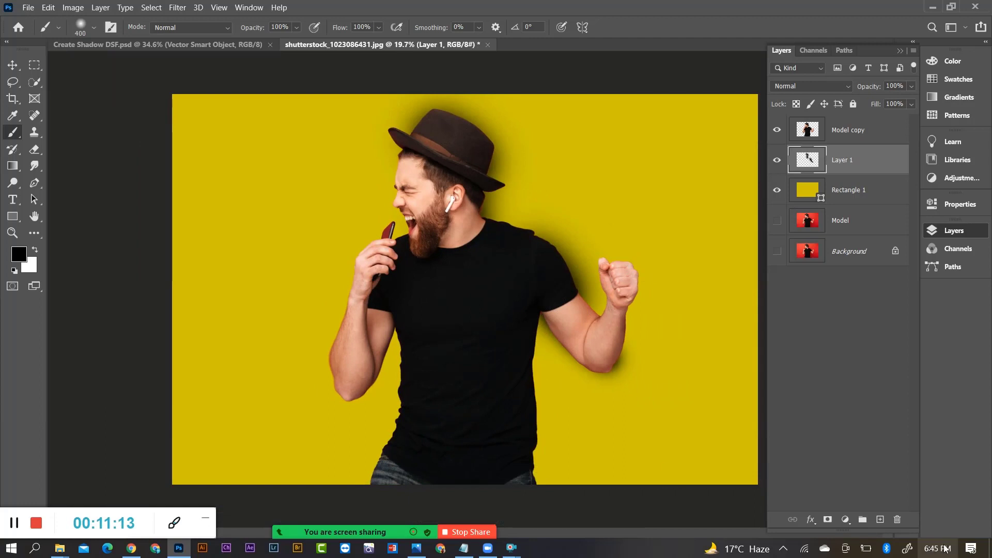
Add a new layer above Layer 1, try a 400 px shadow stroke down the torso's side on it, and undo the stroke
{"action": "left_click", "coordinate": [879, 519]}
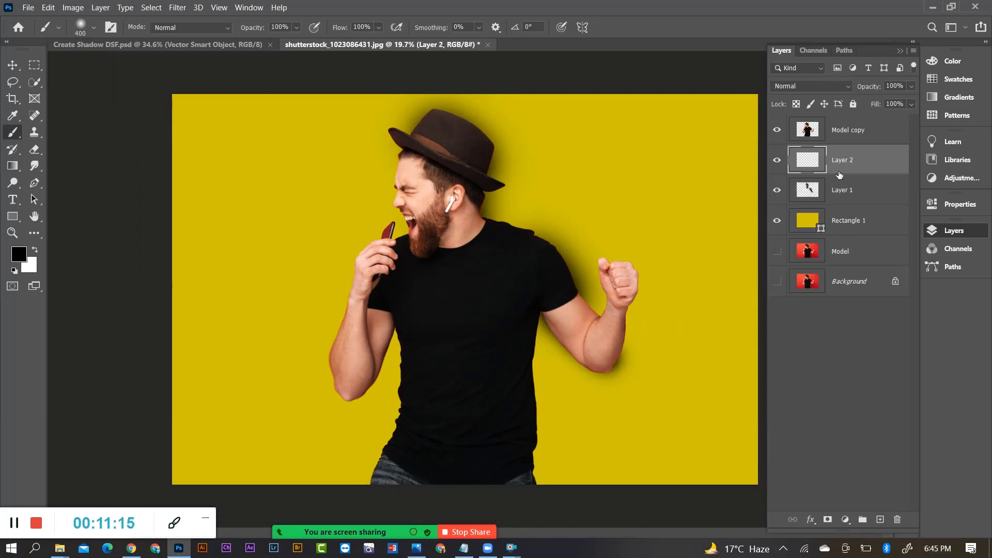
{"action": "mouse_move", "coordinate": [529, 318]}
{"action": "left_mouse_down"}
{"action": "mouse_move", "coordinate": [525, 498]}
{"action": "mouse_move", "coordinate": [535, 547]}
{"action": "left_mouse_up"}
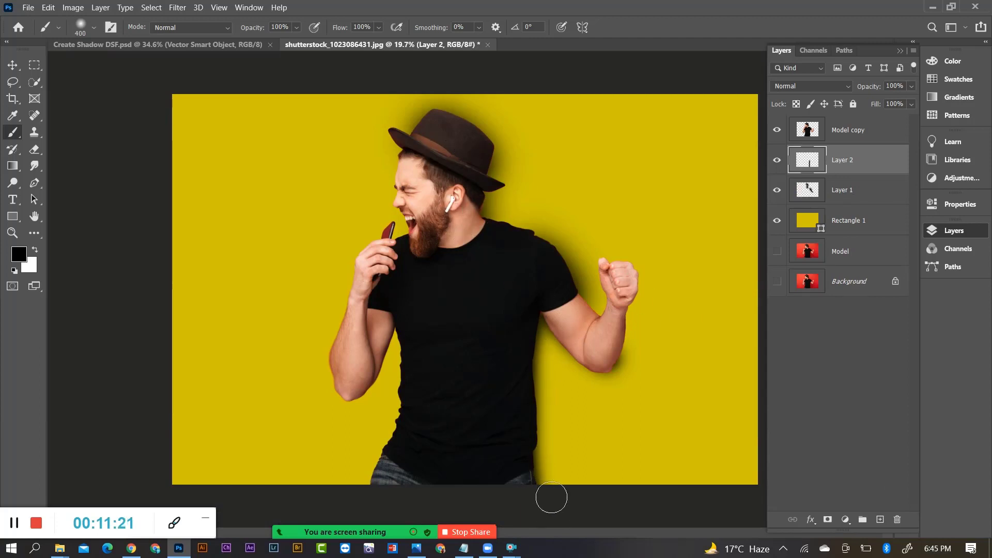
{"action": "key", "text": "ctrl+z"}
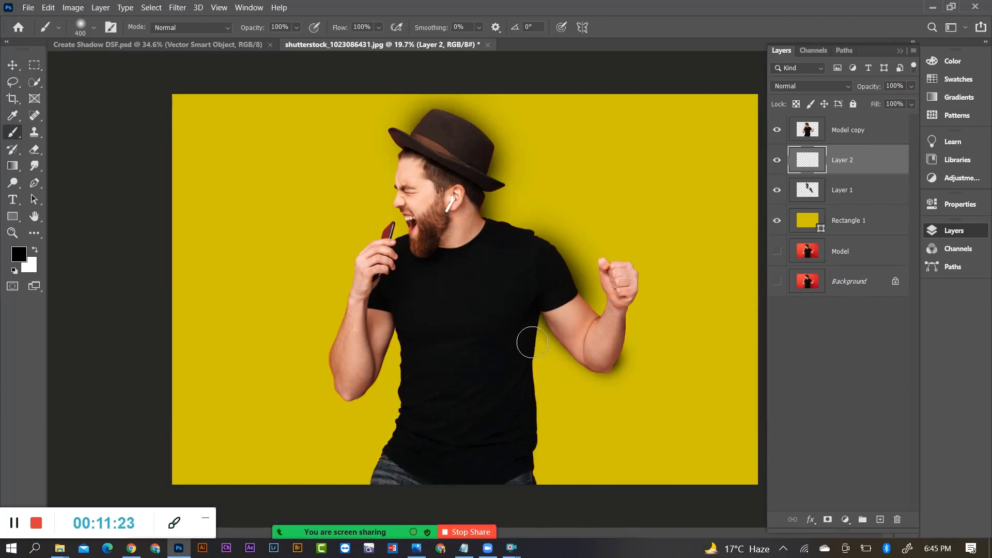
Paint a soft black shadow down the torso's side to the image's lower edge on Layer 2 with a 600 px brush
{"action": "key", "text": "bracketright"}
{"action": "key", "text": "bracketright"}
{"action": "left_click_drag", "start_coordinate": [526, 337], "coordinate": [548, 531]}
{"action": "key", "text": "ctrl+z"}
{"action": "left_click_drag", "start_coordinate": [517, 328], "coordinate": [523, 536]}
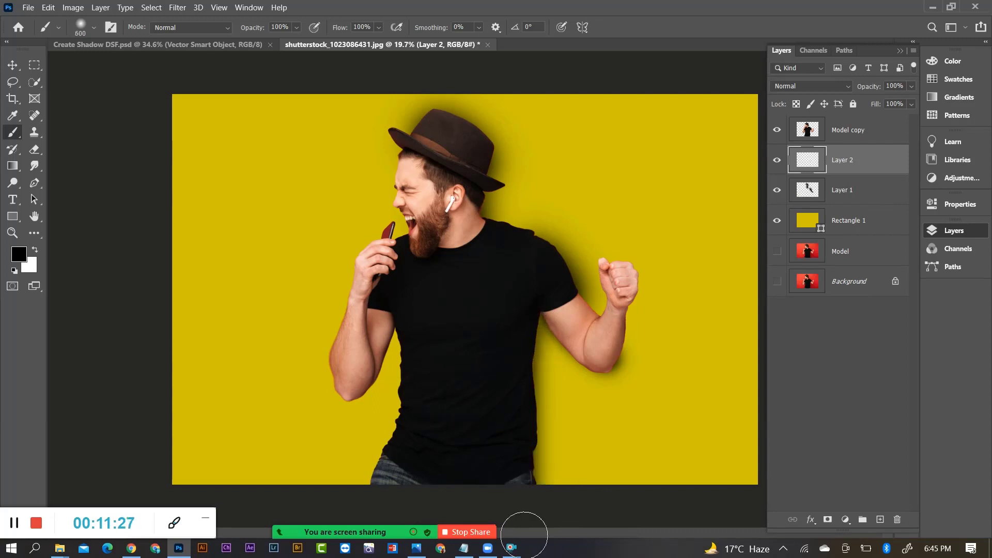
{"action": "scroll", "coordinate": [500, 354], "scroll_direction": "down", "scroll_amount": 2}
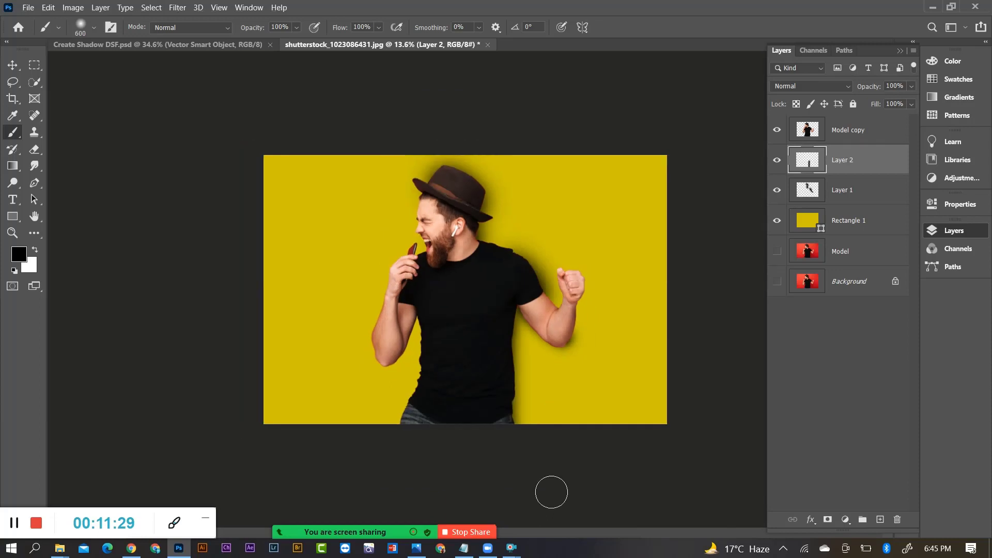
{"action": "scroll", "coordinate": [515, 447], "scroll_direction": "up", "scroll_amount": 1}
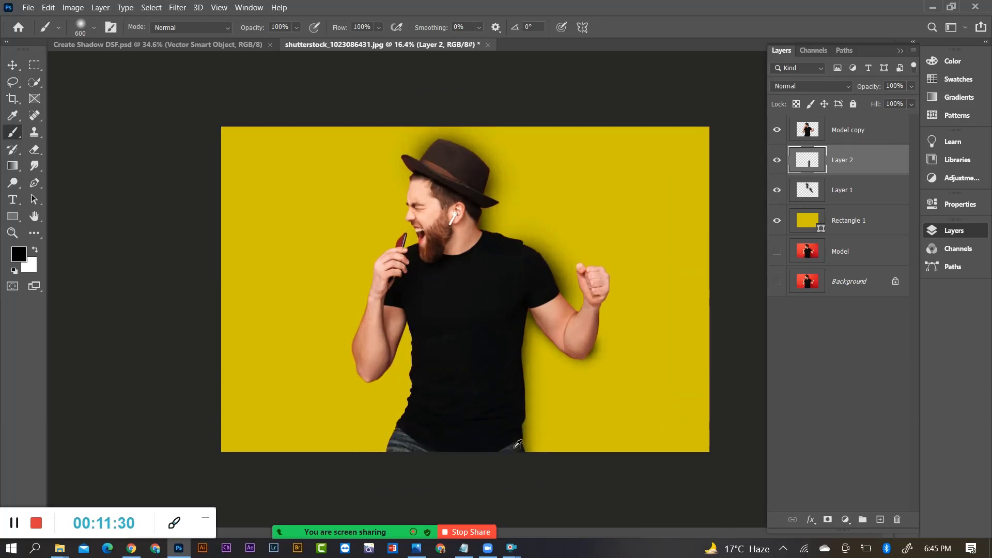
Free Transform the Layer 1 shadow, slightly adjusting its width and stretching its height to about 100.7%, and set the layer's opacity to 76%
{"action": "left_click", "coordinate": [12, 65]}
{"action": "scroll", "coordinate": [483, 214], "scroll_direction": "up", "scroll_amount": 2}
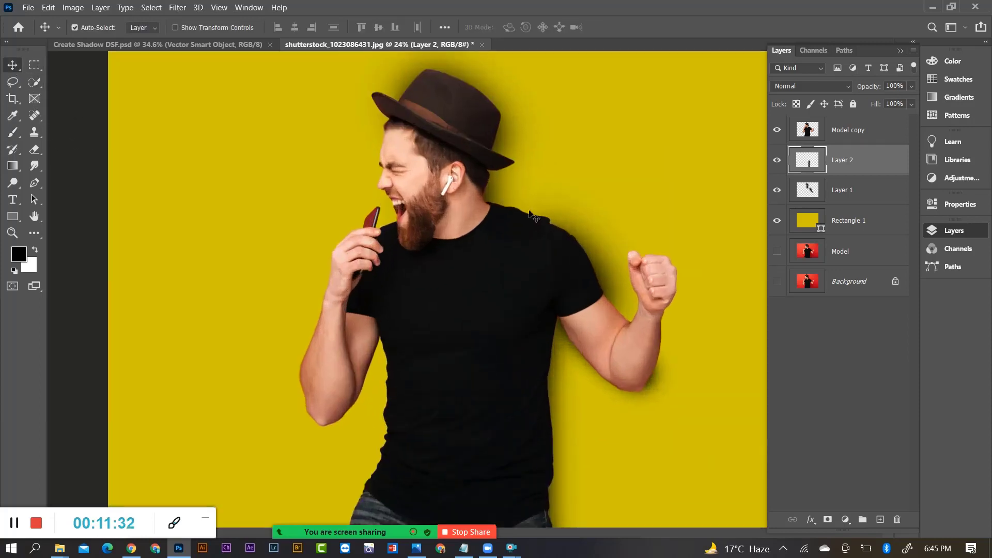
{"action": "left_click", "coordinate": [846, 196]}
{"action": "scroll", "coordinate": [675, 219], "scroll_direction": "down", "scroll_amount": 2}
{"action": "key", "text": "ctrl+t"}
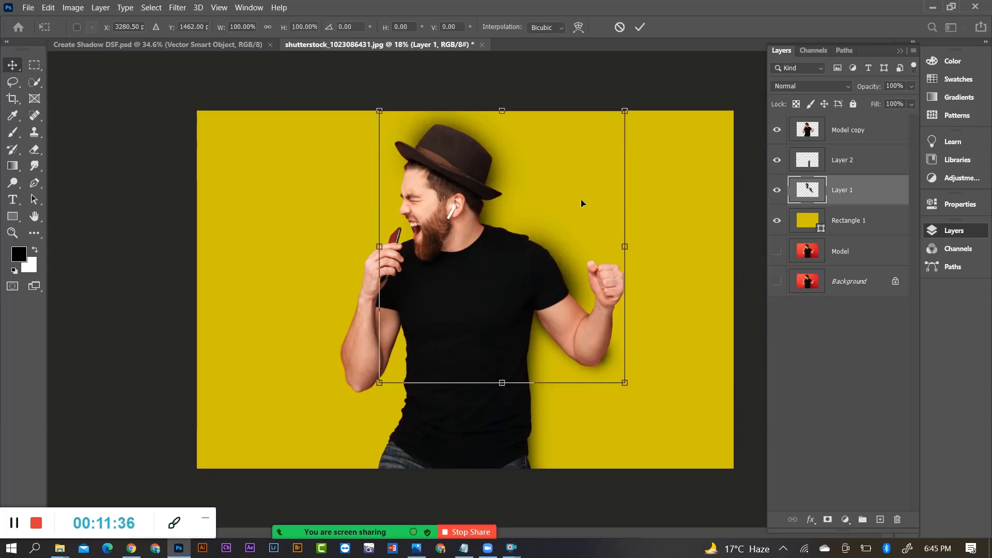
{"action": "mouse_move", "coordinate": [625, 387]}
{"action": "left_mouse_down"}
{"action": "mouse_move", "coordinate": [623, 376]}
{"action": "mouse_move", "coordinate": [624, 385]}
{"action": "left_mouse_up"}
{"action": "left_click_drag", "start_coordinate": [502, 383], "coordinate": [502, 384]}
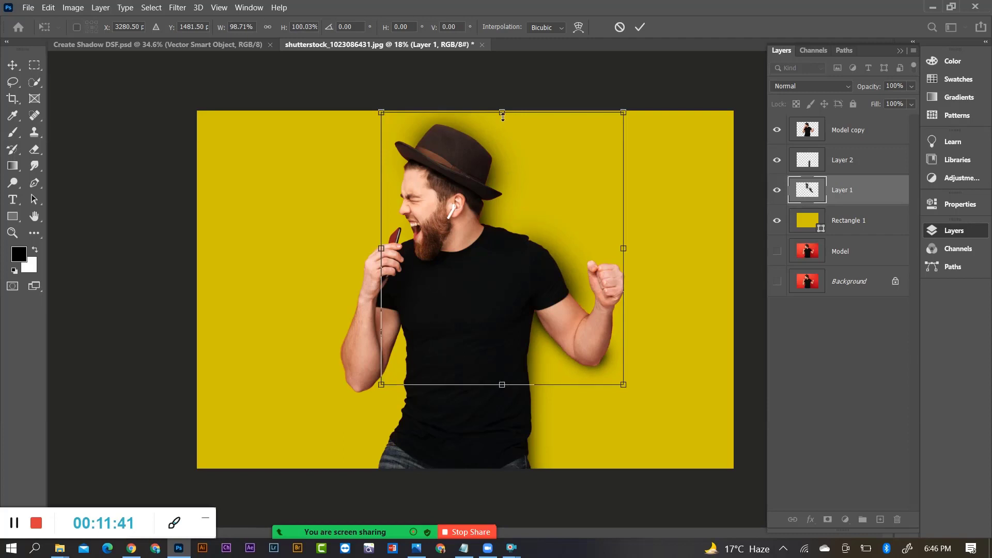
{"action": "left_click_drag", "start_coordinate": [499, 111], "coordinate": [499, 108]}
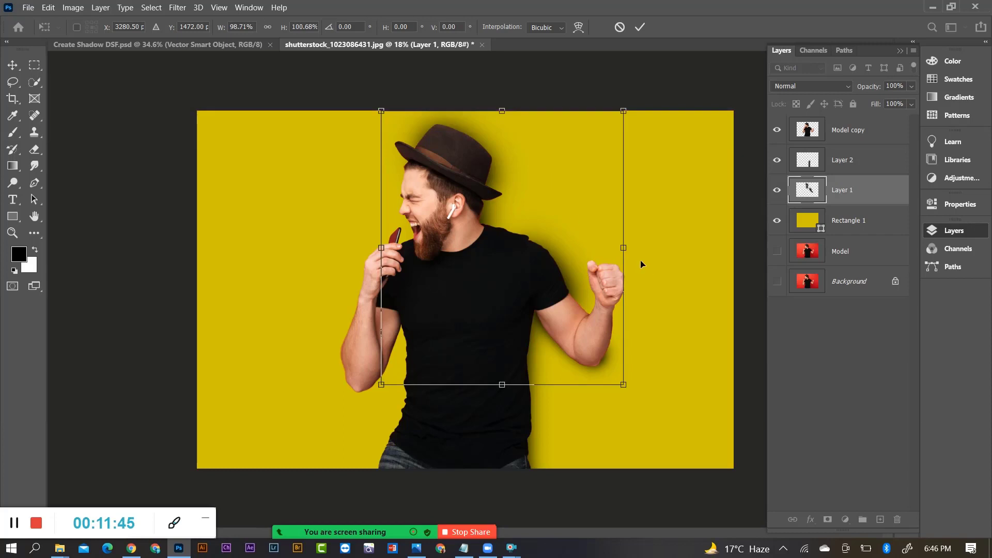
{"action": "left_click_drag", "start_coordinate": [624, 247], "coordinate": [625, 249]}
{"action": "key", "text": "Return"}
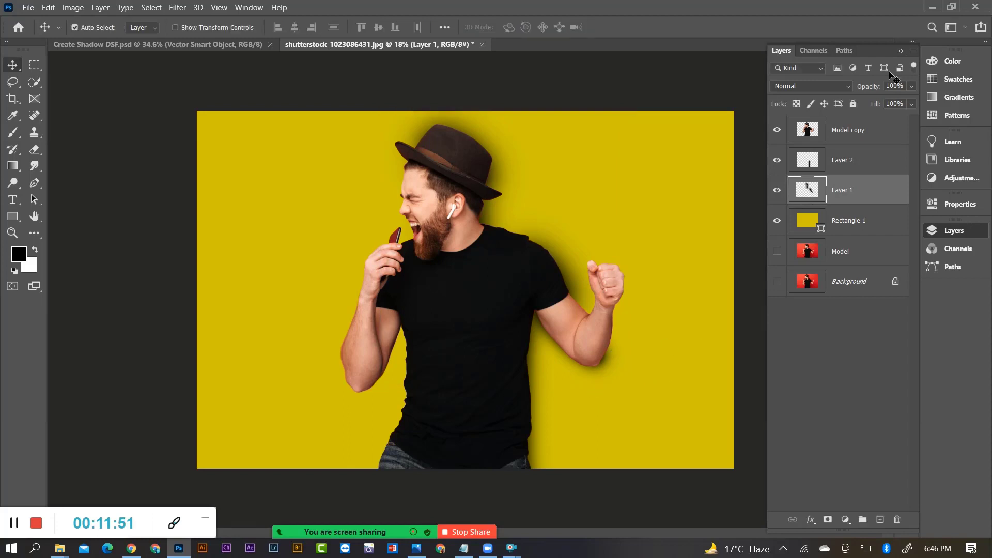
{"action": "left_click", "coordinate": [912, 87]}
{"action": "left_click_drag", "start_coordinate": [897, 98], "coordinate": [900, 102]}
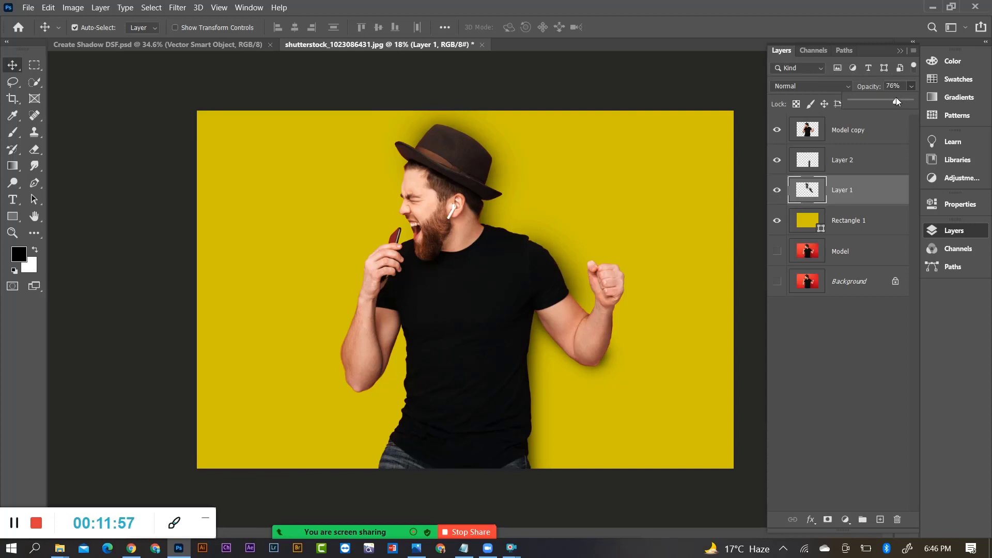
Free Transform the torso shadow on Layer 2 to 102.13% width and 104.11% height
{"action": "left_click", "coordinate": [833, 165]}
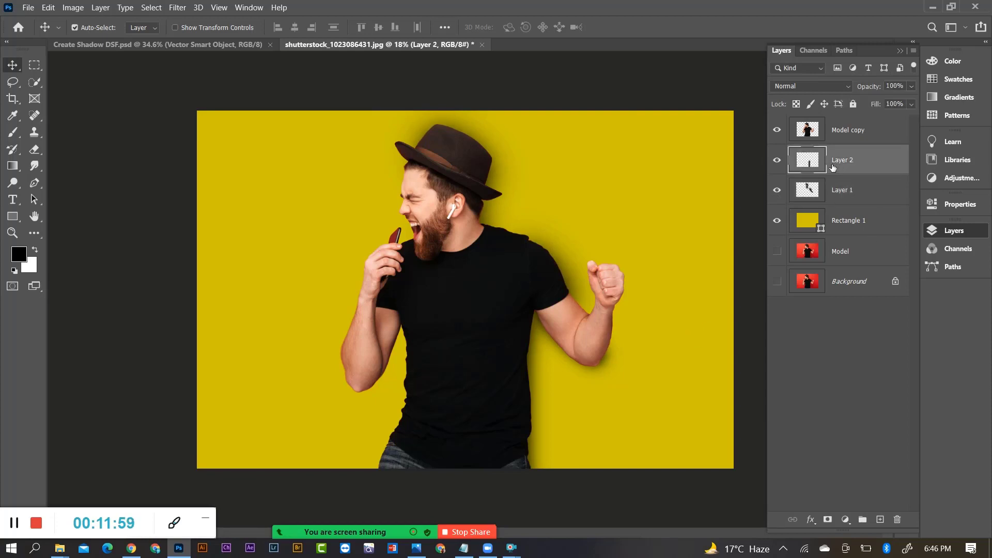
{"action": "key", "text": "ctrl"}
{"action": "key", "text": "ctrl+t"}
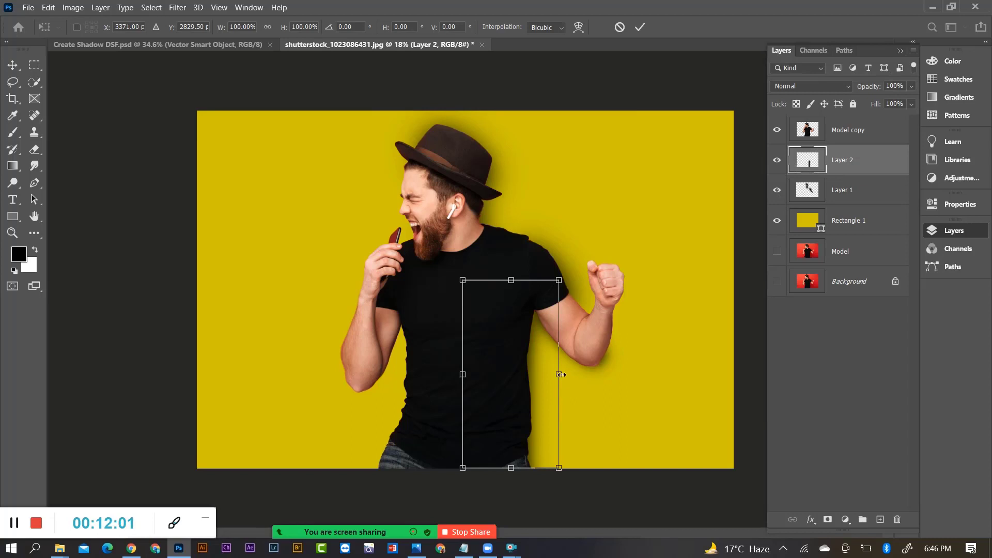
{"action": "left_click_drag", "start_coordinate": [560, 374], "coordinate": [563, 374]}
{"action": "left_click_drag", "start_coordinate": [512, 279], "coordinate": [512, 272]}
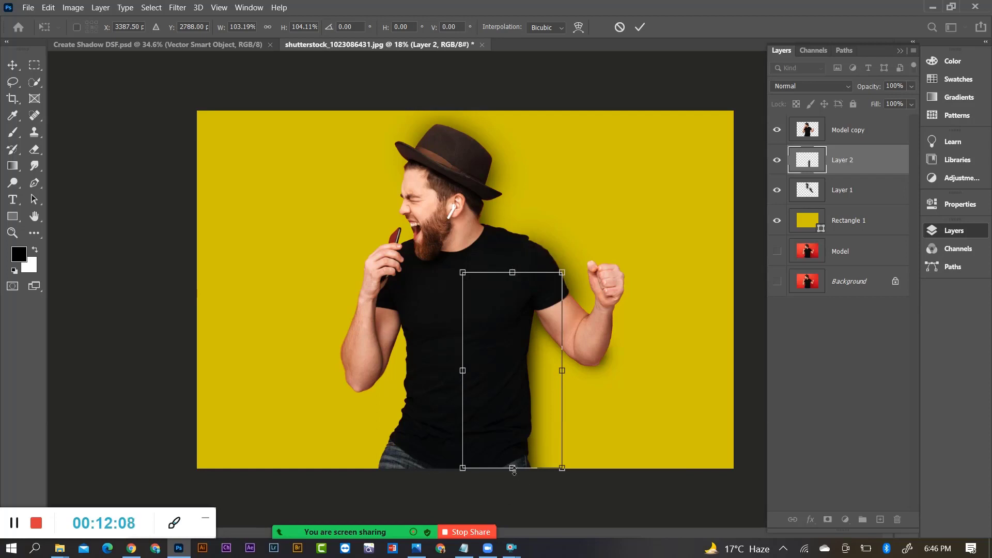
{"action": "left_click_drag", "start_coordinate": [515, 471], "coordinate": [515, 470]}
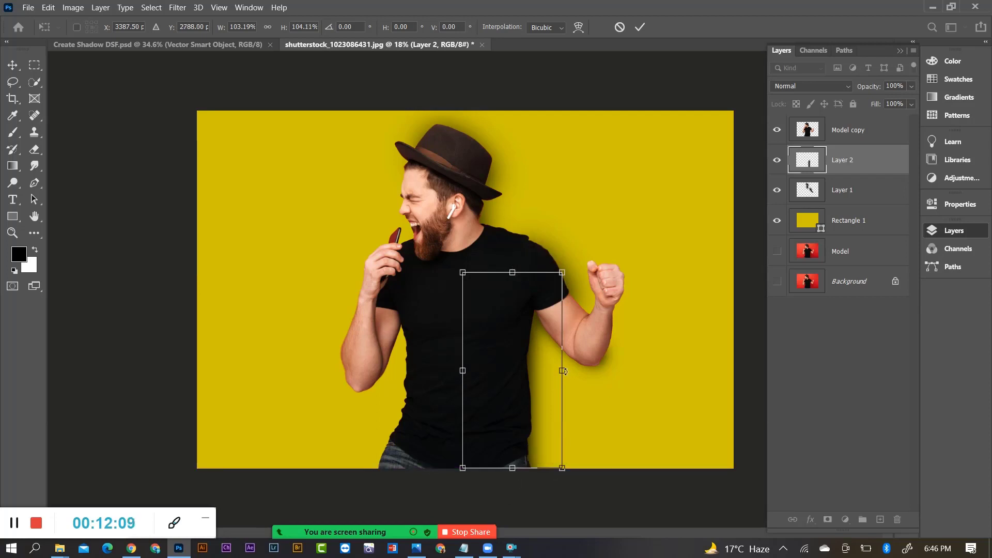
{"action": "left_click_drag", "start_coordinate": [563, 371], "coordinate": [562, 371]}
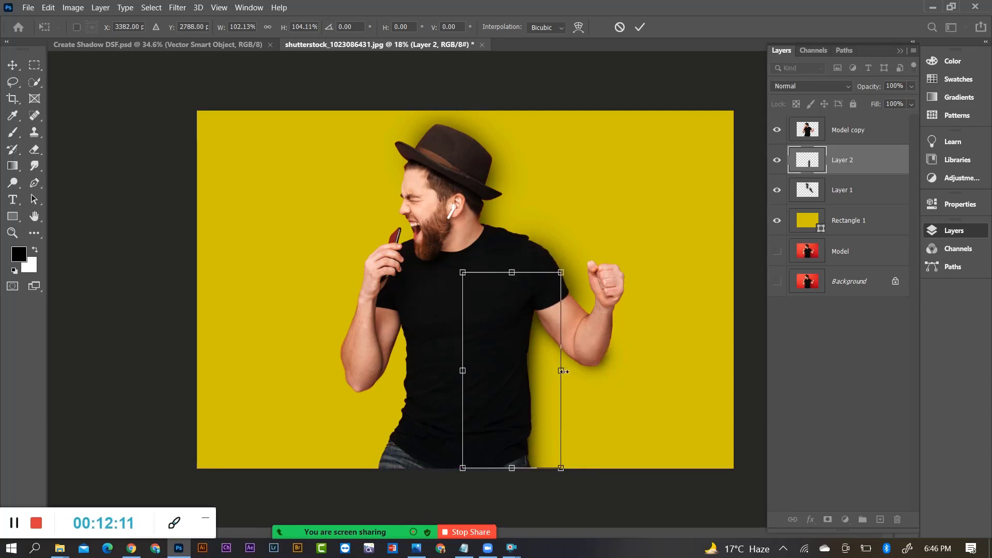
{"action": "key", "text": "Return"}
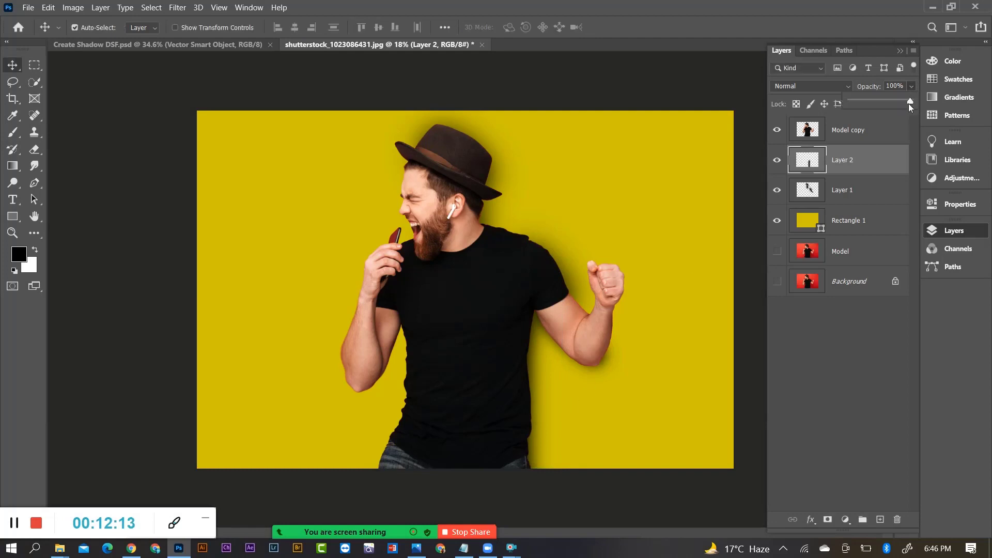
{"action": "left_click_drag", "start_coordinate": [897, 100], "coordinate": [912, 105]}
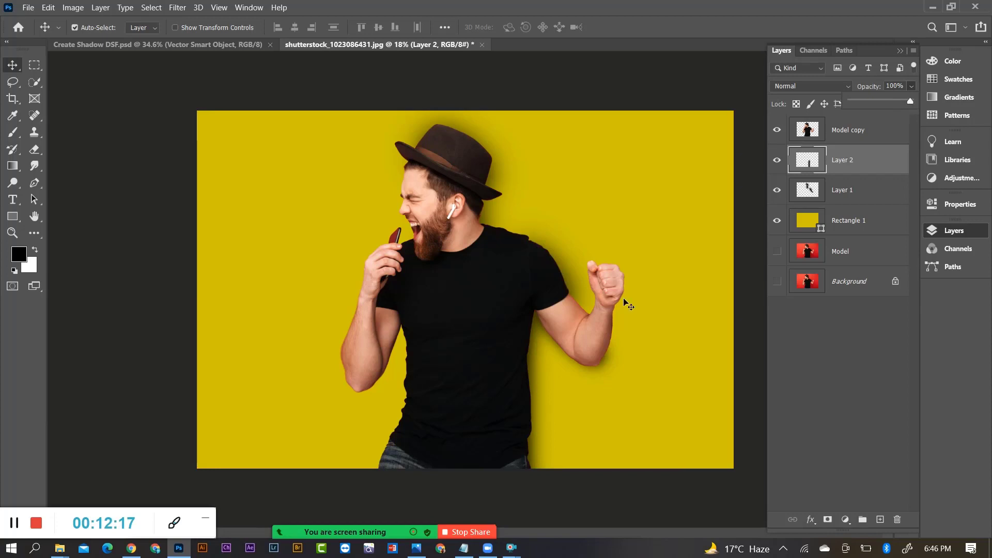
Try moving the Layer 1 shadow away from the man's shoulder, and undo the move
{"action": "scroll", "coordinate": [629, 346], "scroll_direction": "down", "scroll_amount": 1}
{"action": "scroll", "coordinate": [448, 320], "scroll_direction": "up", "scroll_amount": 4}
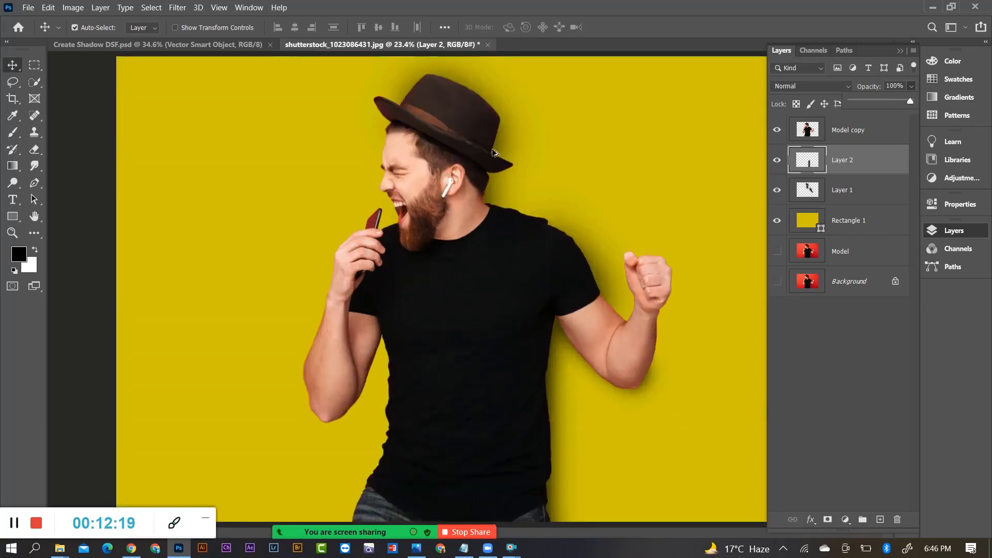
{"action": "left_click_drag", "start_coordinate": [513, 218], "coordinate": [549, 206]}
{"action": "key", "text": "ctrl+z"}
{"action": "scroll", "coordinate": [549, 211], "scroll_direction": "down", "scroll_amount": 1}
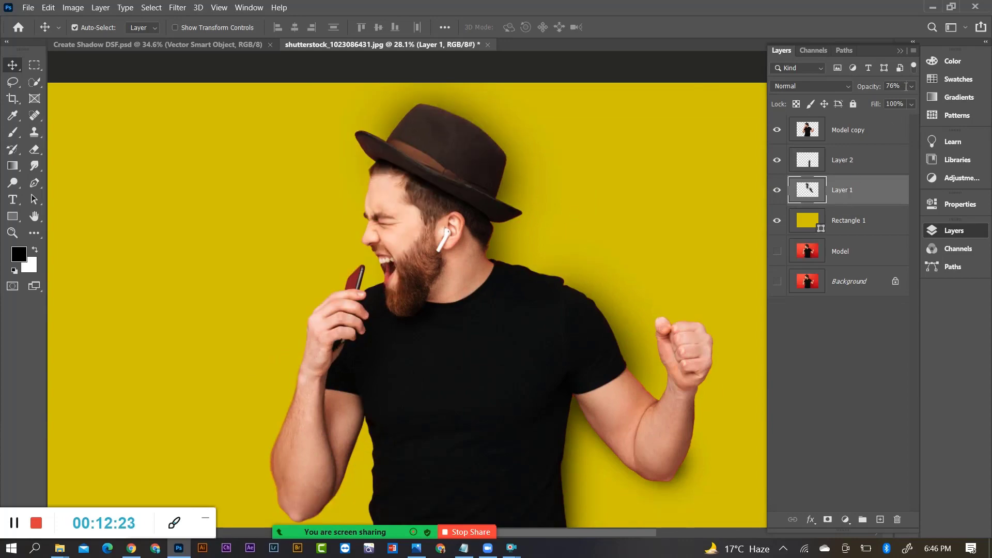
Try the Dissolve blending mode on the Layer 1 shadow and examine its grainy edges around the hat, shoulder and arm
{"action": "left_click", "coordinate": [822, 86]}
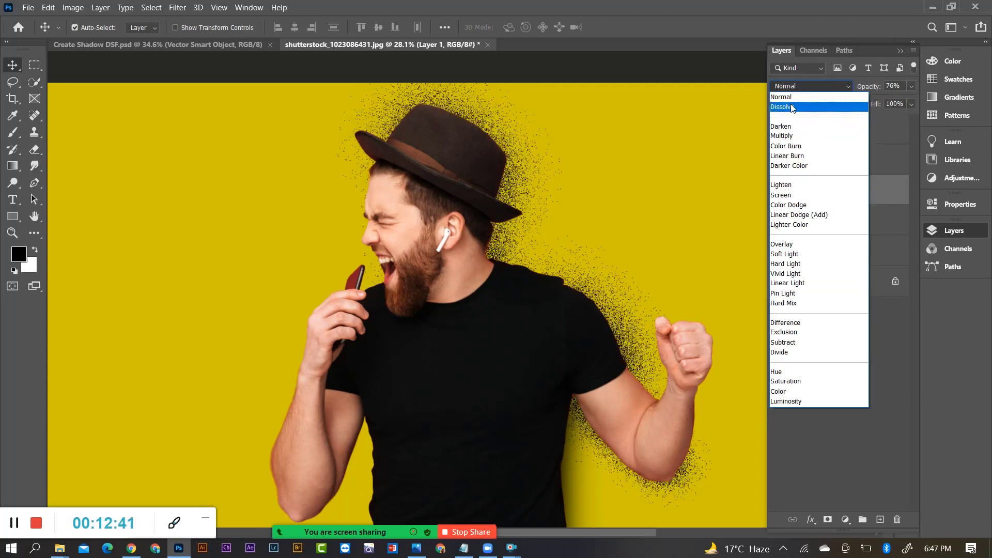
{"action": "left_click", "coordinate": [792, 108]}
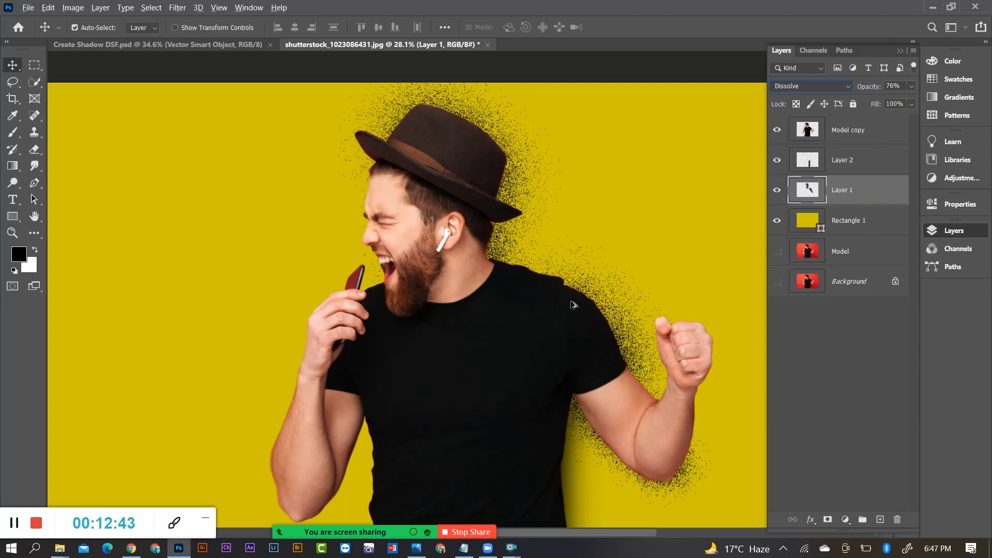
{"action": "left_click", "coordinate": [547, 306]}
{"action": "scroll", "coordinate": [558, 321], "scroll_direction": "down", "scroll_amount": 1}
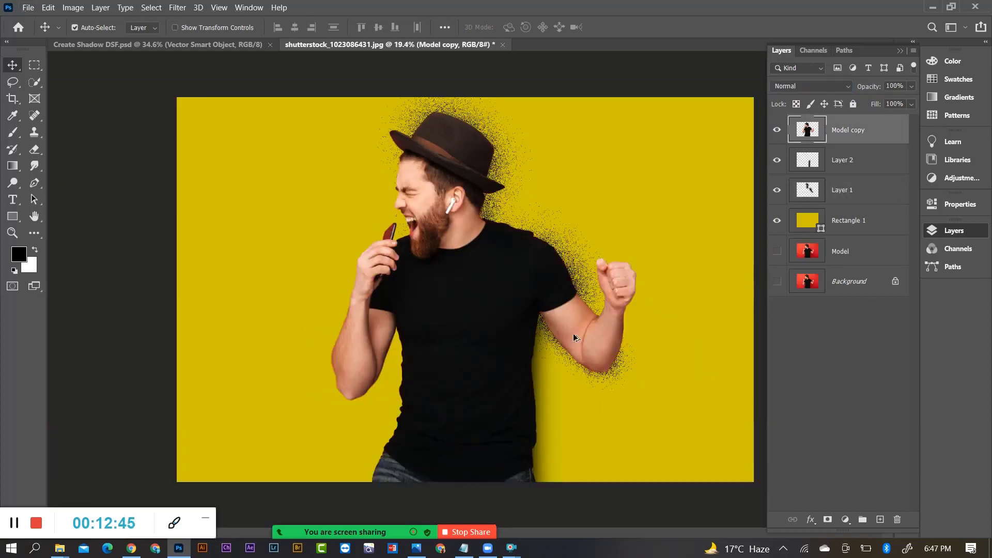
{"action": "scroll", "coordinate": [548, 341], "scroll_direction": "up", "scroll_amount": 3}
{"action": "scroll", "coordinate": [548, 345], "scroll_direction": "up", "scroll_amount": 8}
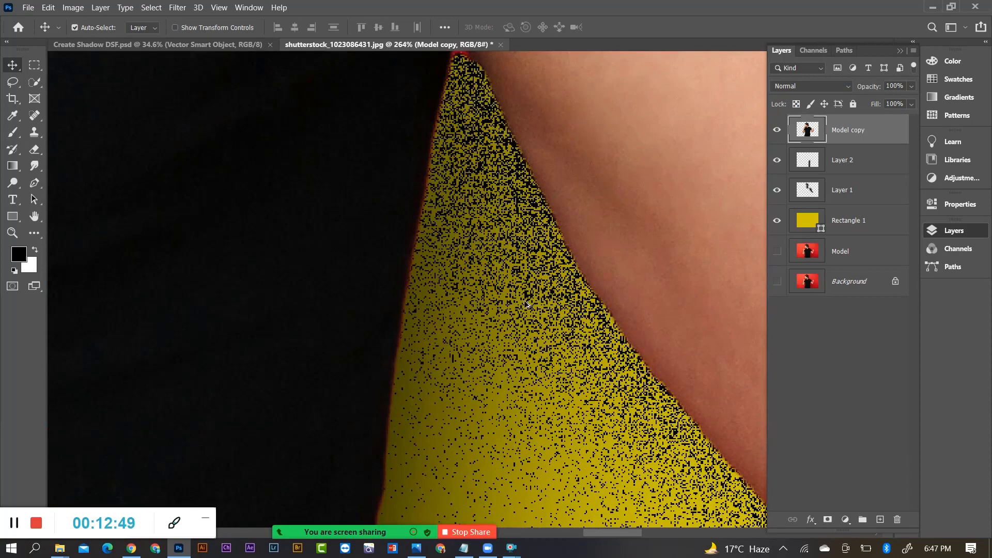
{"action": "scroll", "coordinate": [525, 304], "scroll_direction": "down", "scroll_amount": 9}
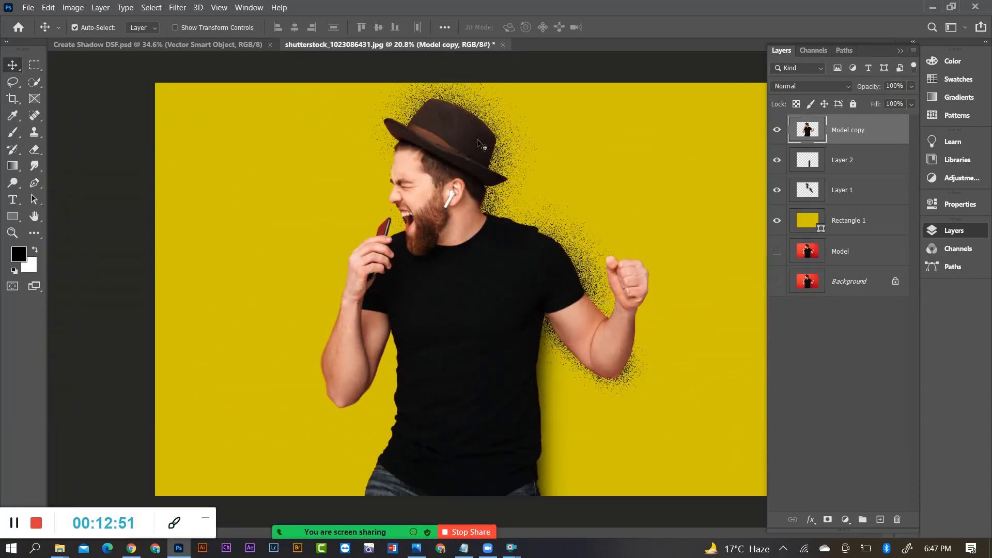
{"action": "scroll", "coordinate": [502, 180], "scroll_direction": "up", "scroll_amount": 4}
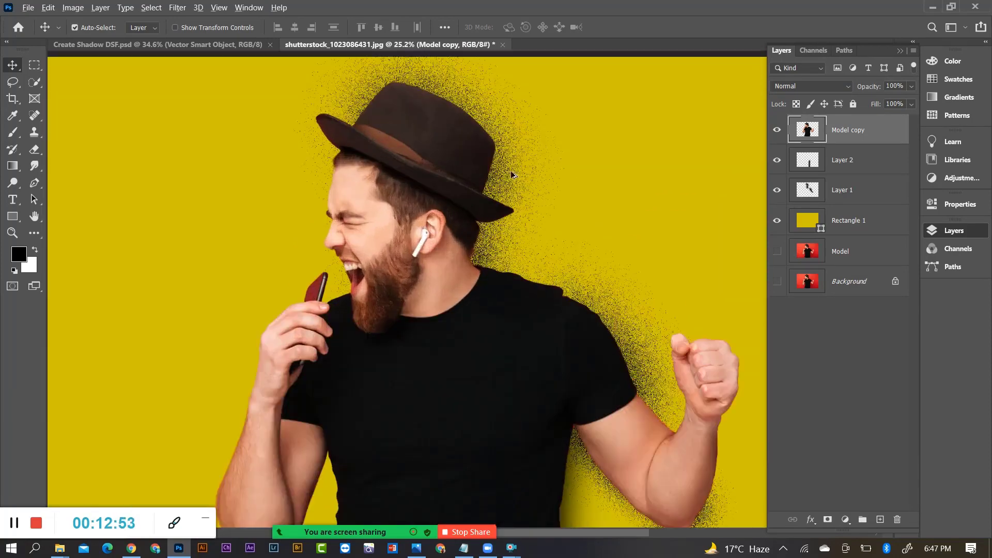
{"action": "scroll", "coordinate": [502, 180], "scroll_direction": "down", "scroll_amount": 3}
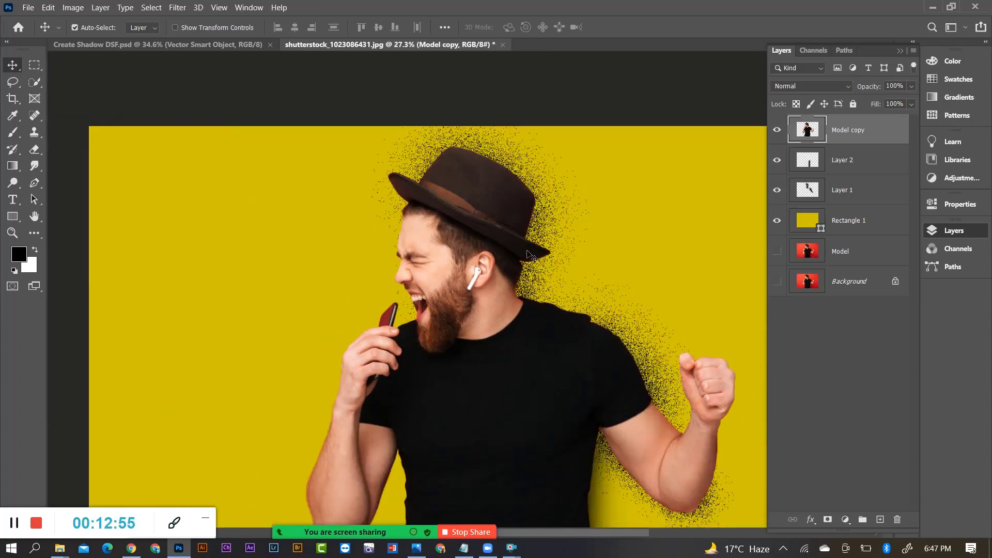
Return the Layer 1 shadow's blending mode to Normal
{"action": "left_click", "coordinate": [817, 88]}
{"action": "left_click", "coordinate": [807, 98]}
{"action": "left_click", "coordinate": [846, 166]}
{"action": "left_click", "coordinate": [813, 87]}
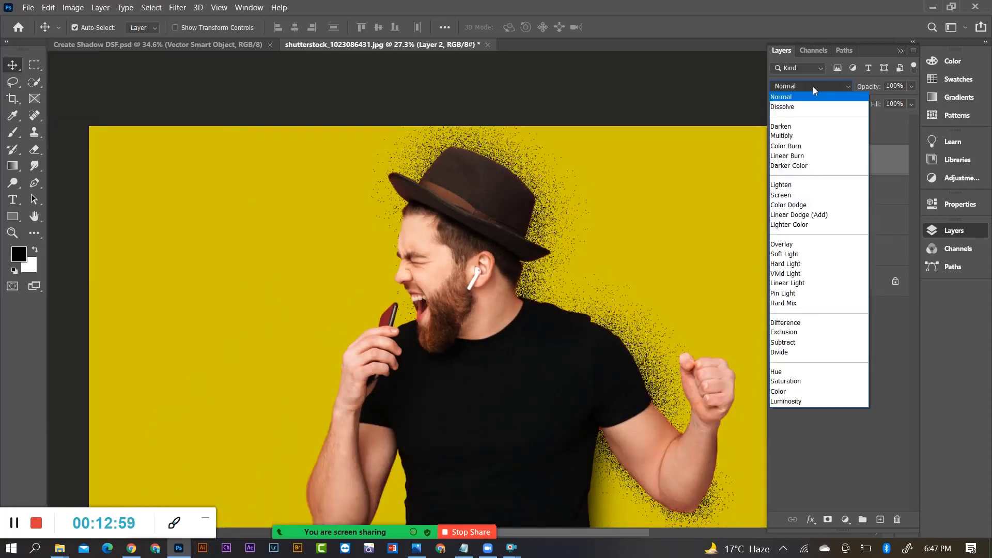
{"action": "left_click", "coordinate": [800, 99]}
{"action": "left_click", "coordinate": [838, 179]}
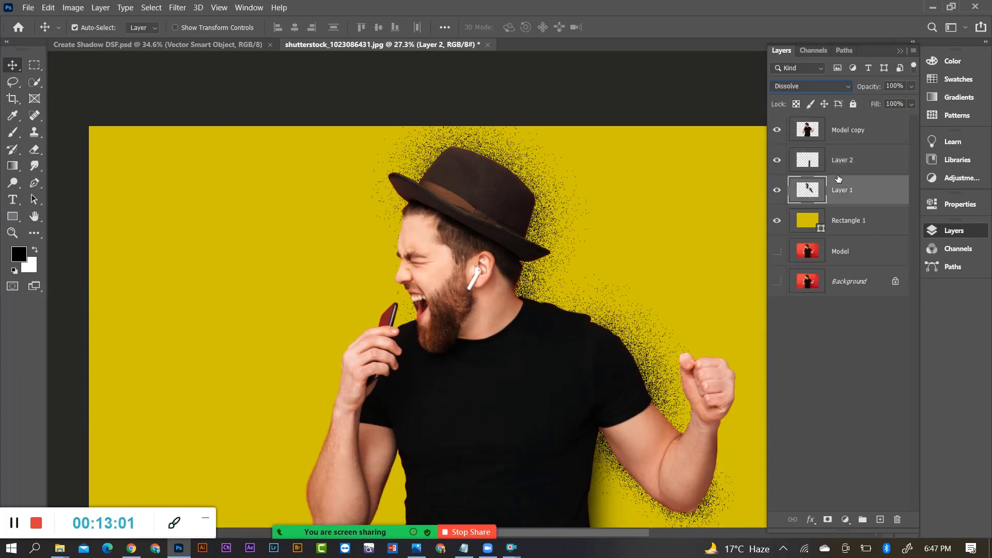
{"action": "left_click", "coordinate": [811, 89]}
{"action": "left_click", "coordinate": [786, 98]}
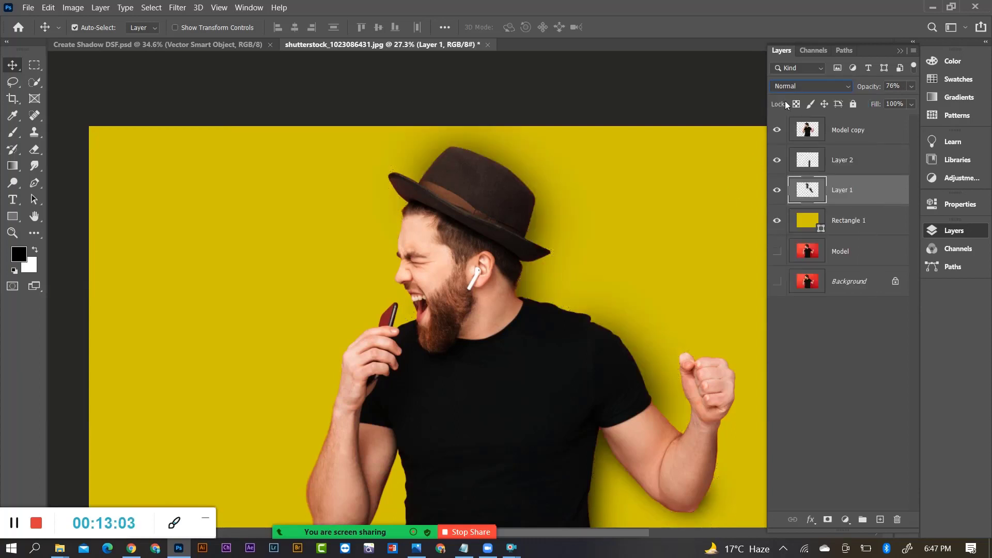
Set the Layer 1 shadow's opacity to 85% and check the shading around the raised arm
{"action": "left_click", "coordinate": [911, 87]}
{"action": "left_click", "coordinate": [574, 394]}
{"action": "scroll", "coordinate": [625, 344], "scroll_direction": "down", "scroll_amount": 1}
{"action": "scroll", "coordinate": [640, 356], "scroll_direction": "up", "scroll_amount": 1}
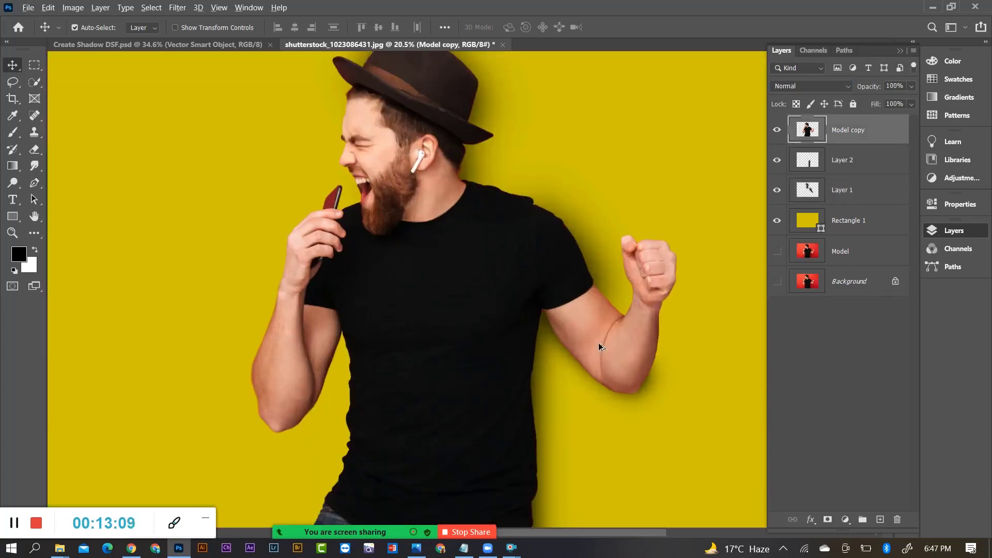
{"action": "scroll", "coordinate": [692, 372], "scroll_direction": "down", "scroll_amount": 1}
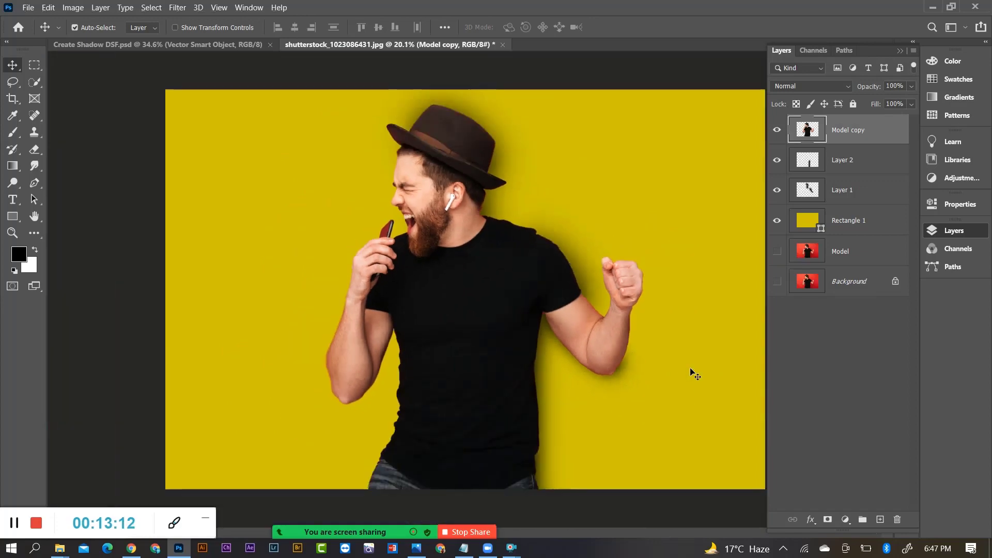
{"action": "scroll", "coordinate": [635, 388], "scroll_direction": "up", "scroll_amount": 2}
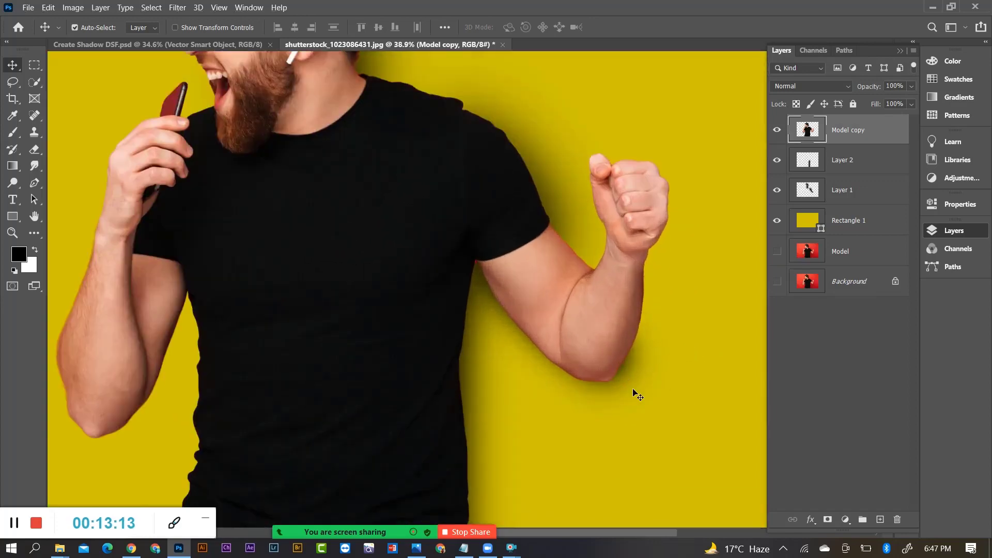
{"action": "left_click", "coordinate": [34, 149]}
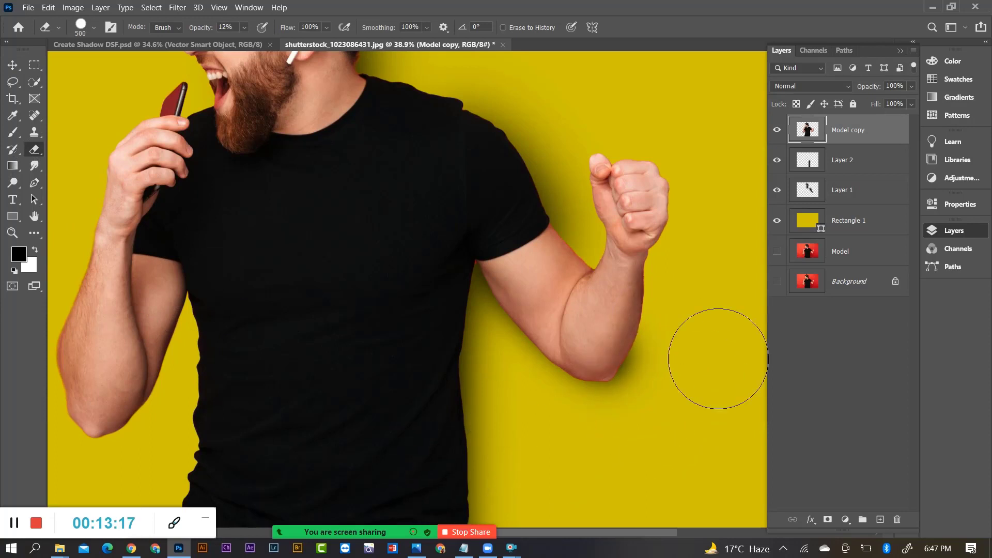
{"action": "key", "text": "alt+bracketleft"}
{"action": "key", "text": "alt+bracketleft"}
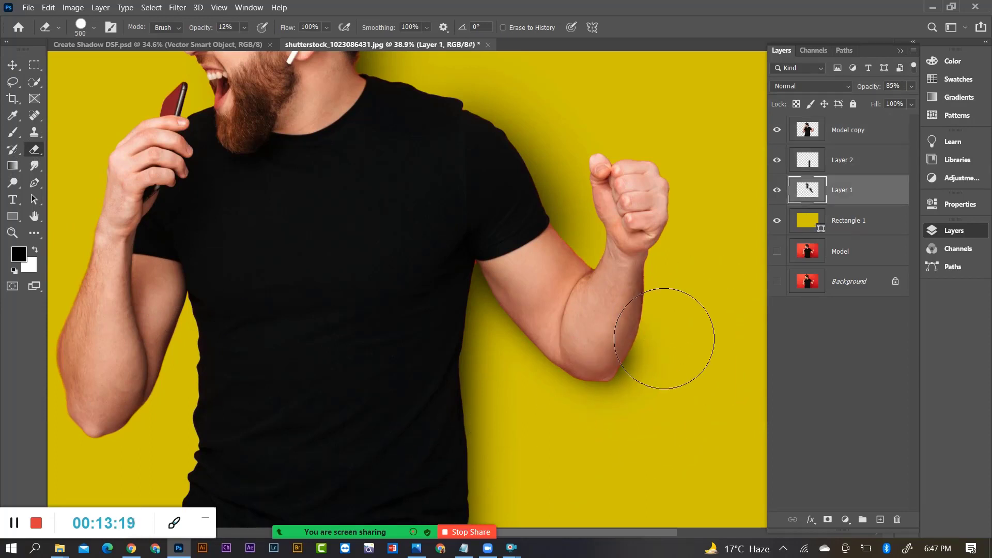
{"action": "left_click", "coordinate": [11, 65]}
Examine the shadow along the man's arm and torso against the whole composition
{"action": "left_click", "coordinate": [575, 326]}
{"action": "scroll", "coordinate": [576, 331], "scroll_direction": "down", "scroll_amount": 4}
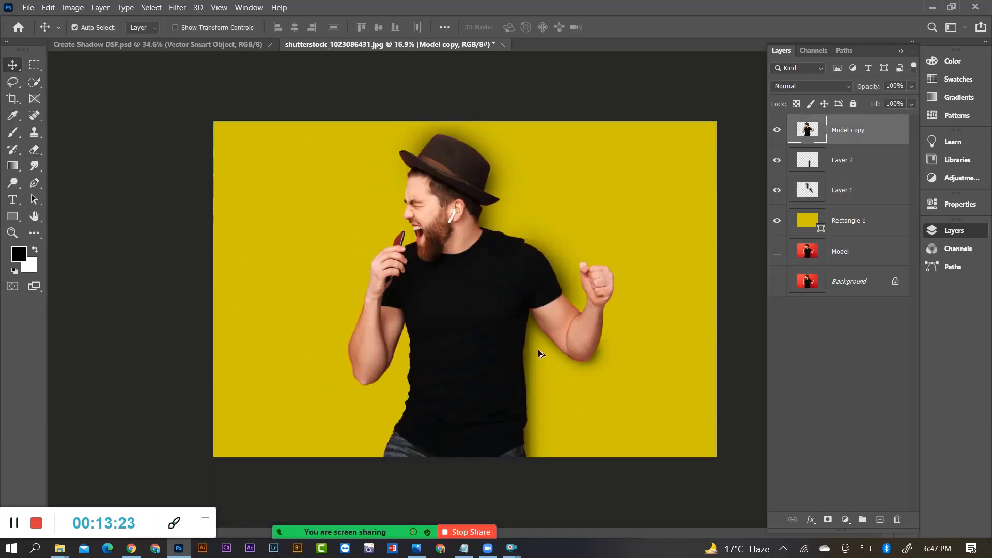
{"action": "scroll", "coordinate": [539, 353], "scroll_direction": "up", "scroll_amount": 2}
{"action": "scroll", "coordinate": [575, 350], "scroll_direction": "down", "scroll_amount": 3}
{"action": "scroll", "coordinate": [563, 372], "scroll_direction": "up", "scroll_amount": 2}
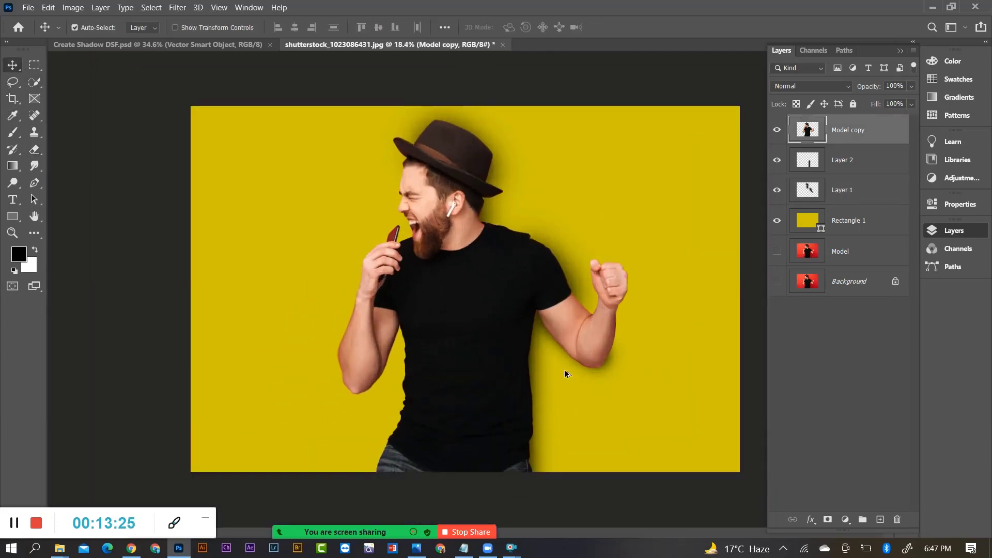
{"action": "scroll", "coordinate": [464, 367], "scroll_direction": "up", "scroll_amount": 1}
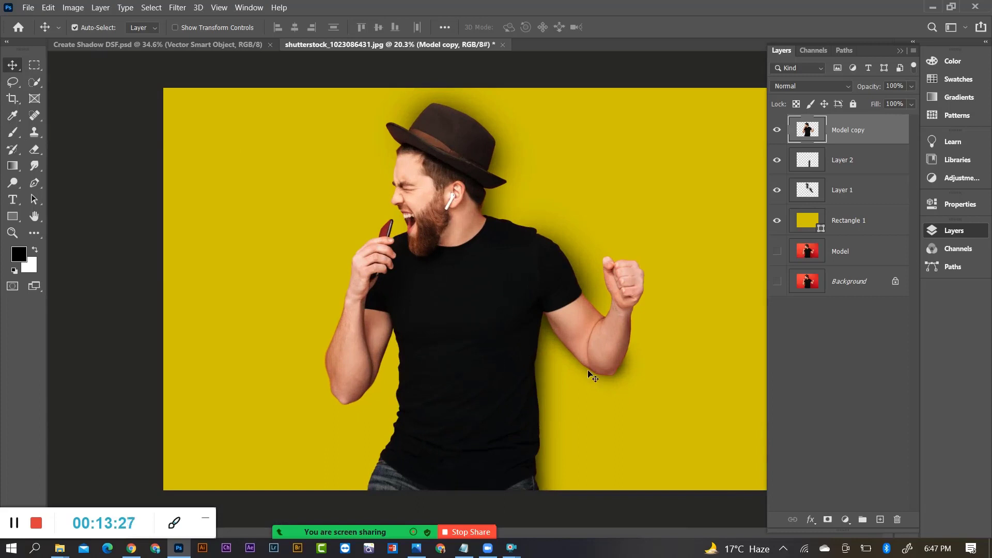
{"action": "scroll", "coordinate": [486, 342], "scroll_direction": "down", "scroll_amount": 1}
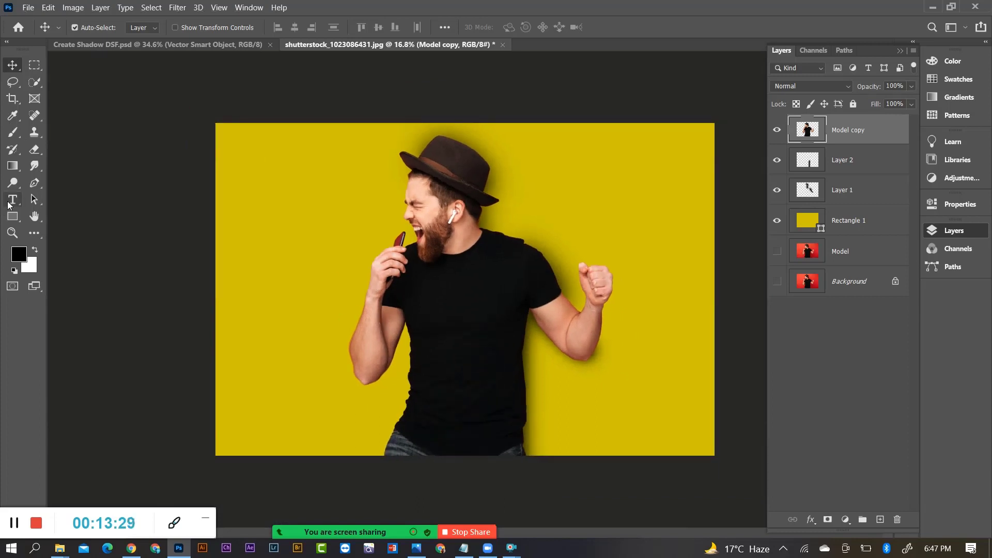
Add the text "MOFDEL" in black Bebas Neue beside the man's bent arm and scale it up to about 2466%
{"action": "left_click", "coordinate": [9, 204]}
{"action": "left_click", "coordinate": [367, 368]}
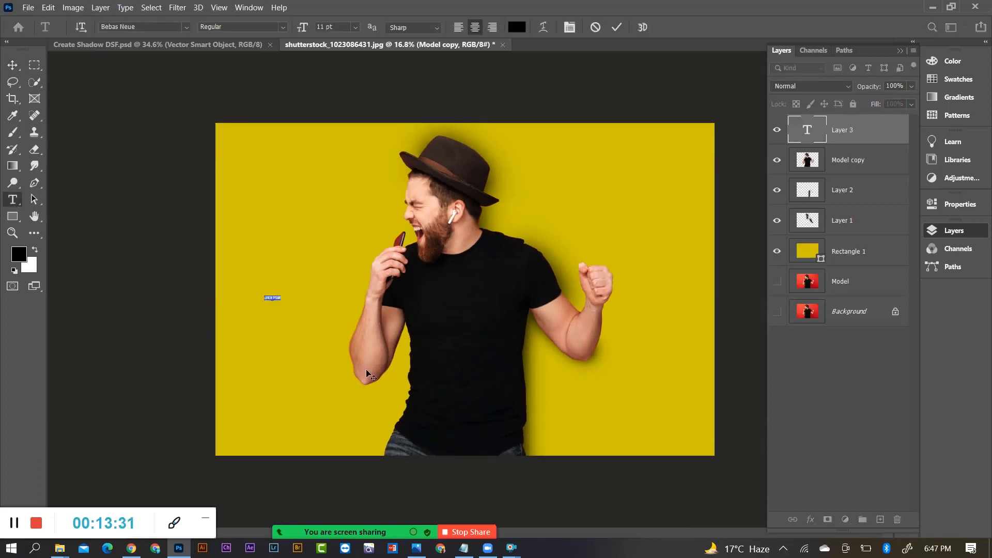
{"action": "type", "text": "CREATE"}
{"action": "key", "text": "ctrl+t"}
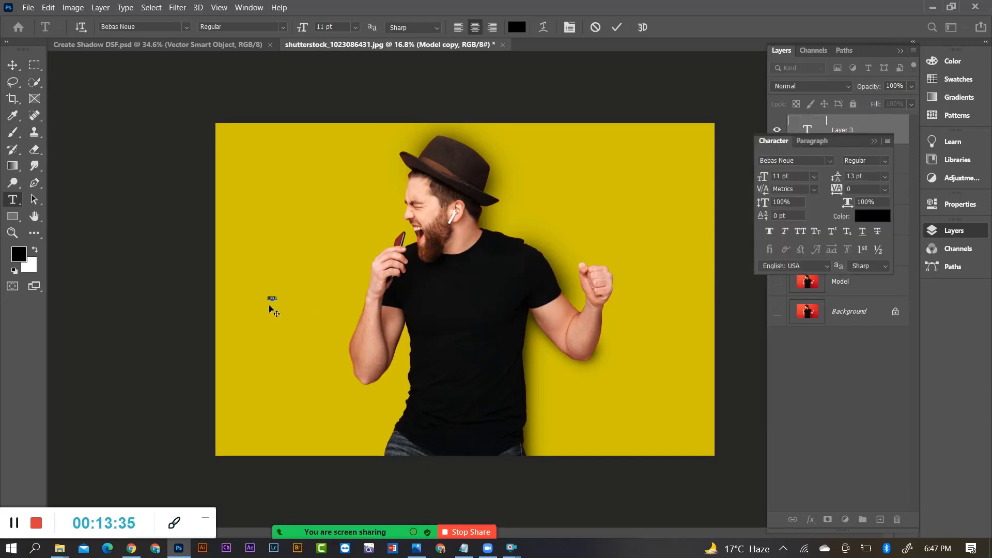
{"action": "key", "text": "ctrl+t"}
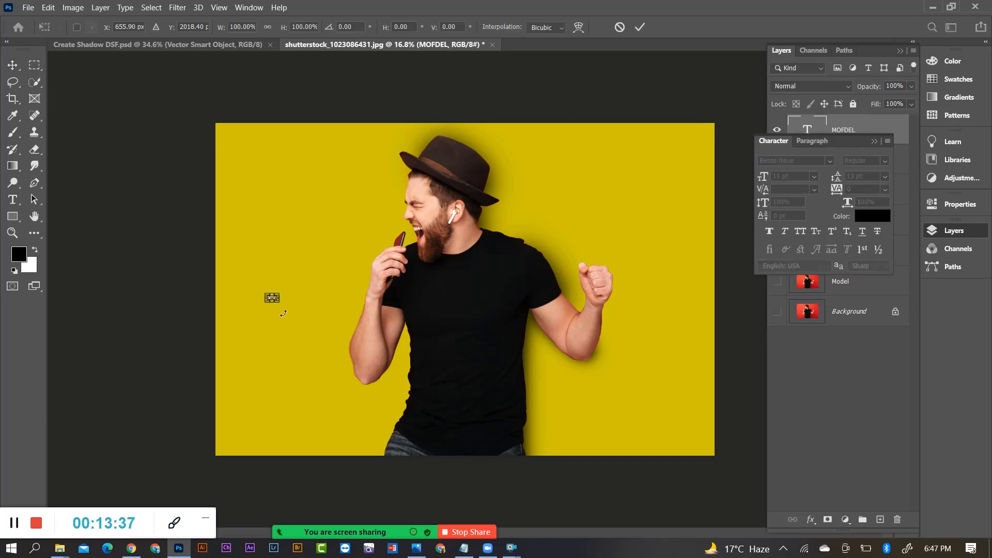
{"action": "left_click_drag", "start_coordinate": [300, 325], "coordinate": [381, 361]}
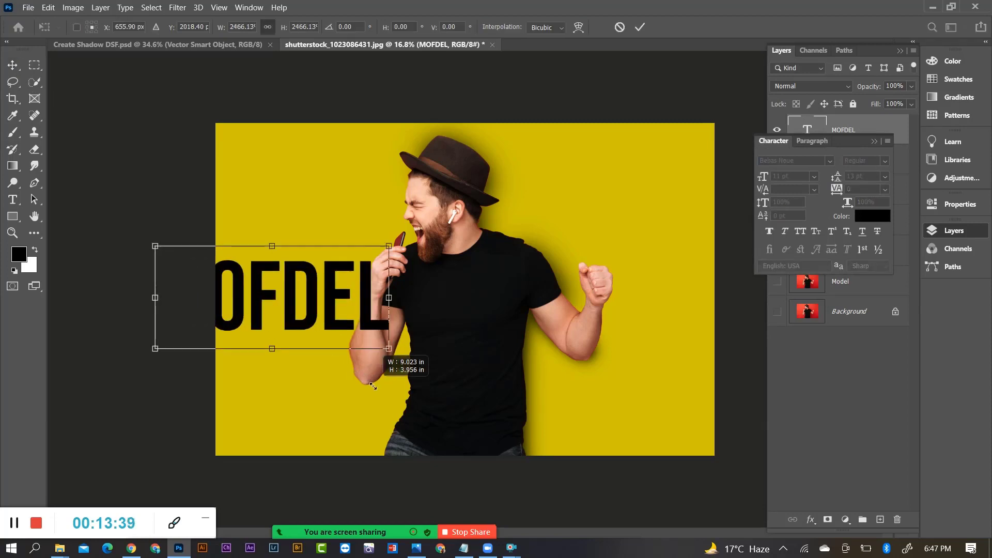
{"action": "key", "text": "Return"}
{"action": "mouse_move", "coordinate": [296, 294]}
{"action": "left_mouse_down"}
{"action": "mouse_move", "coordinate": [331, 295]}
{"action": "mouse_move", "coordinate": [289, 291]}
{"action": "left_mouse_up"}
Correct the text to read "MODEL" and fill it with white
{"action": "left_click", "coordinate": [12, 200]}
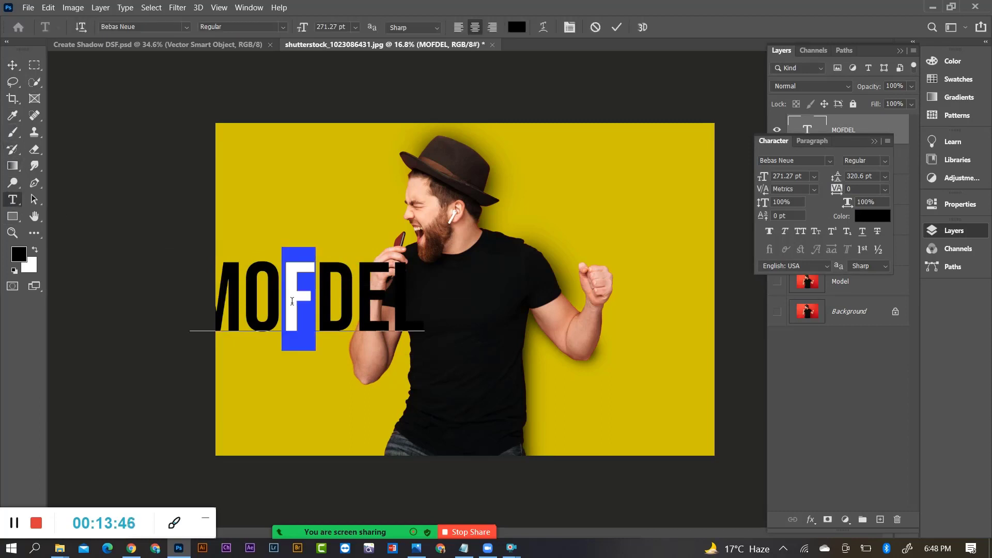
{"action": "key", "text": "BackSpace"}
{"action": "left_click", "coordinate": [13, 70]}
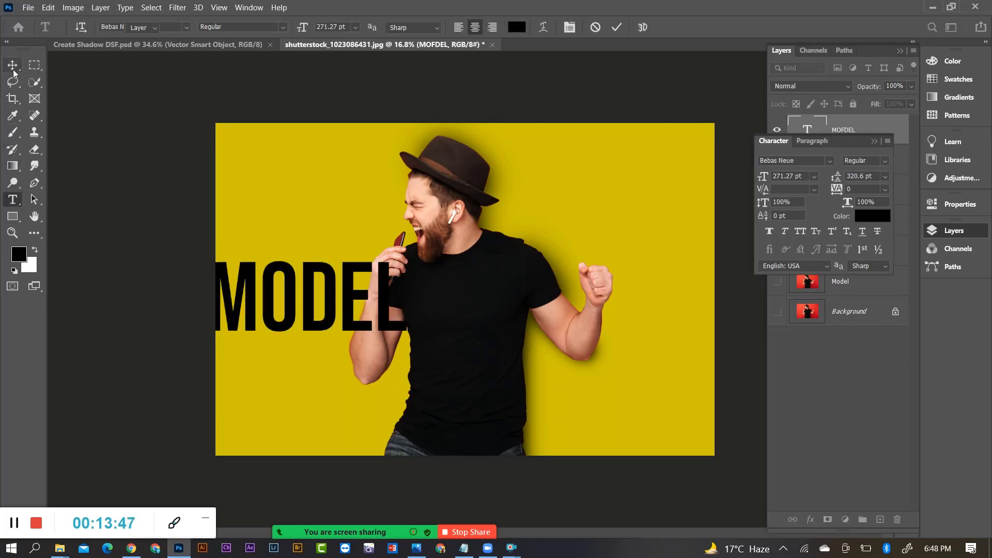
{"action": "key", "text": "ctrl+BackSpace"}
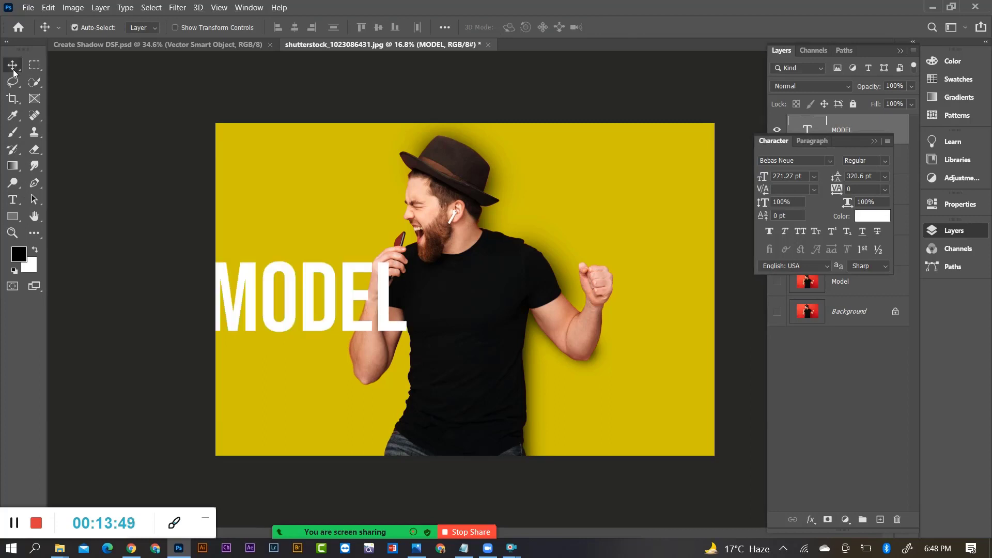
Duplicate the MODEL text above the man's raised fist and change the copy's wording to "FLARE"
{"action": "left_click_drag", "start_coordinate": [385, 307], "coordinate": [682, 243]}
{"action": "left_click", "coordinate": [348, 436]}
{"action": "left_click", "coordinate": [15, 204]}
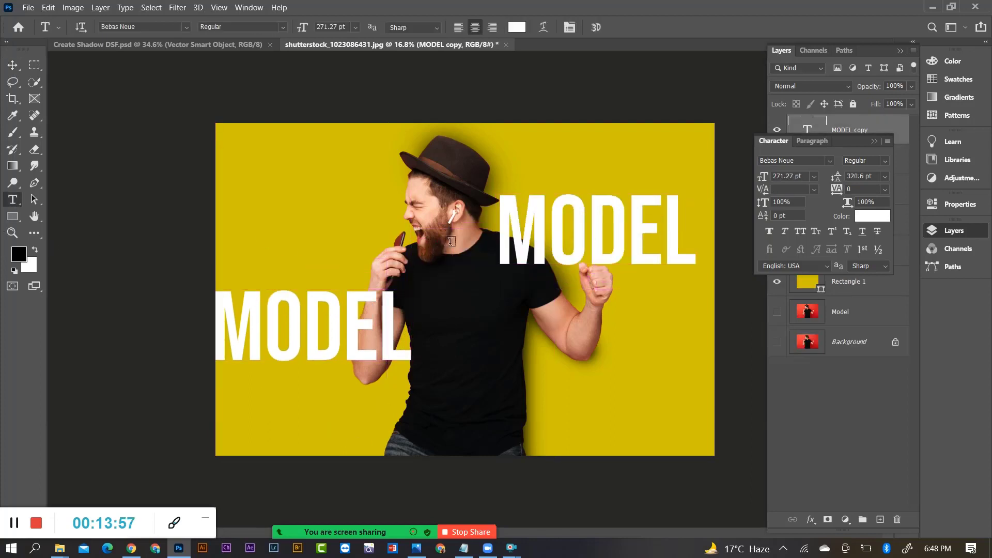
{"action": "left_click_drag", "start_coordinate": [507, 224], "coordinate": [740, 221]}
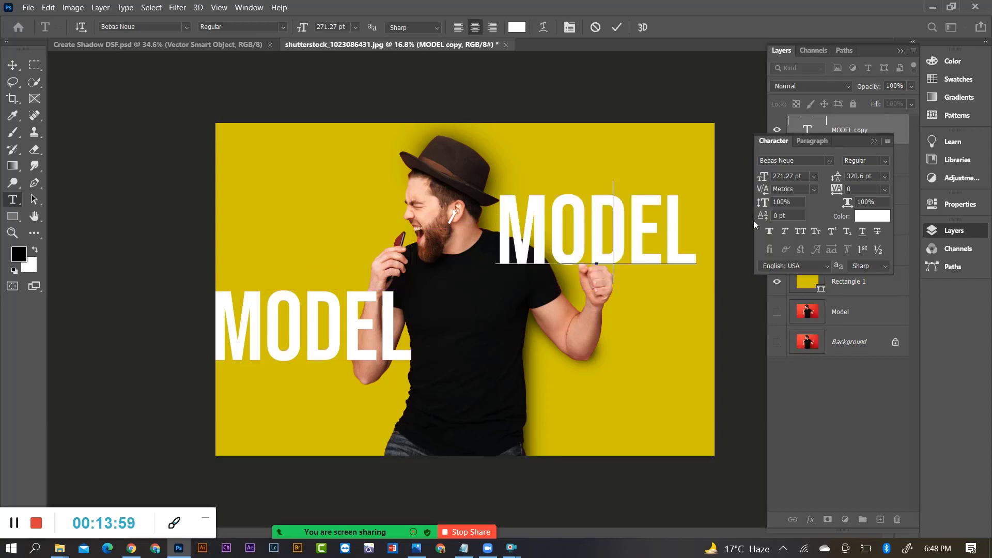
{"action": "type", "text": "FLARE"}
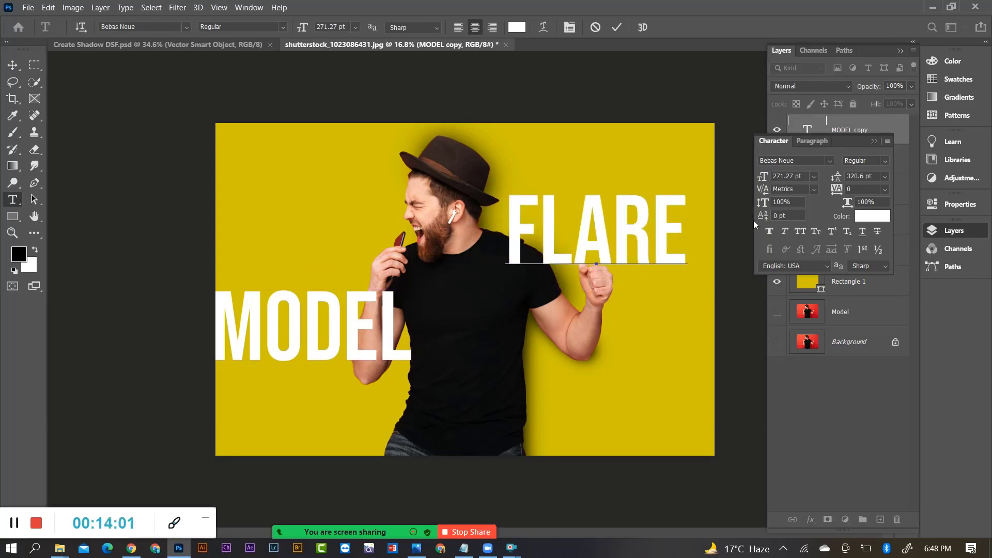
{"action": "left_click", "coordinate": [12, 65]}
Enlarge the FLARE text with Free Transform and position it beside the hat, running past the canvas edge
{"action": "left_click_drag", "start_coordinate": [669, 223], "coordinate": [644, 203]}
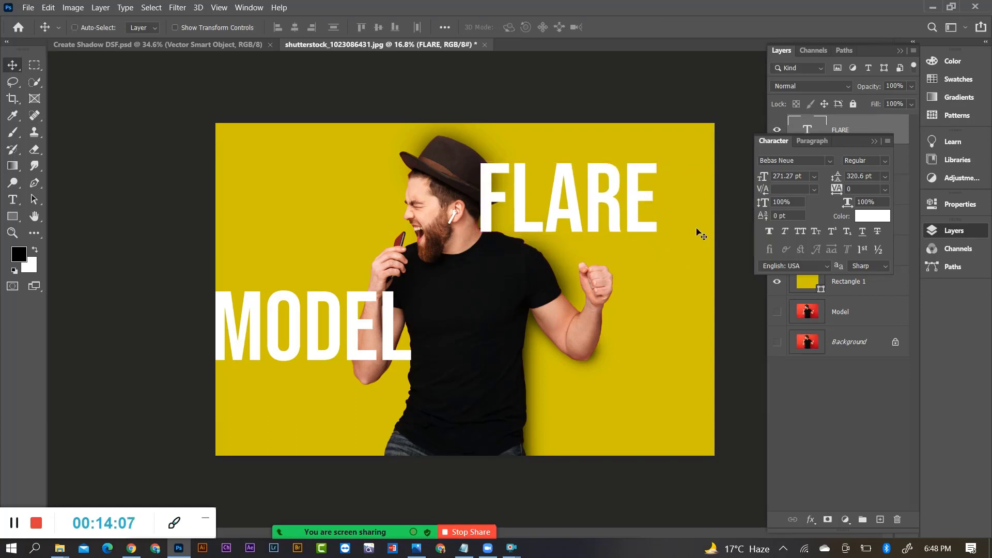
{"action": "key", "text": "ctrl+t"}
{"action": "left_click_drag", "start_coordinate": [700, 289], "coordinate": [733, 299]}
{"action": "key", "text": "Return"}
{"action": "left_click_drag", "start_coordinate": [538, 210], "coordinate": [535, 195]}
Move the FLARE text layer directly above Rectangle 1, behind the man and his shadow layers, and check the overlap
{"action": "left_click", "coordinate": [873, 142]}
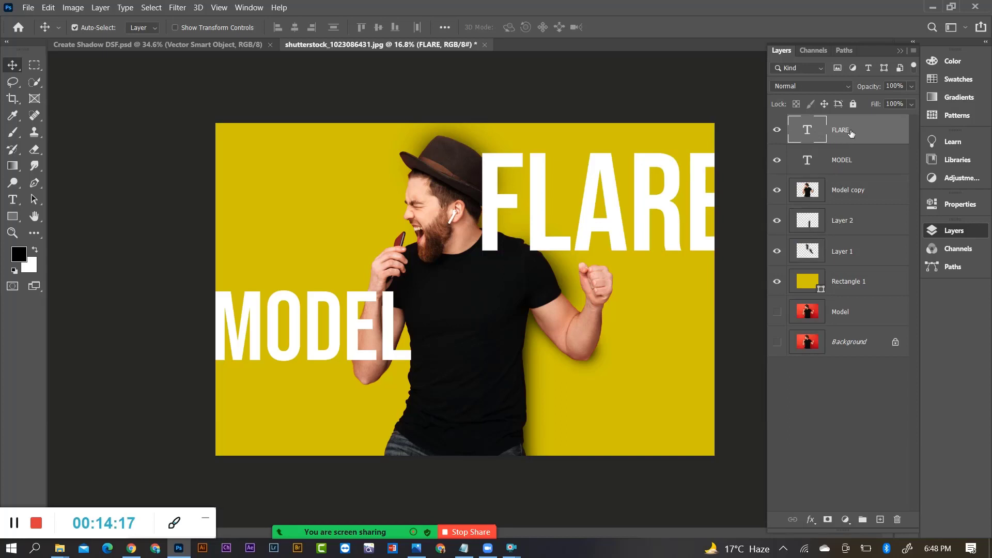
{"action": "left_click_drag", "start_coordinate": [850, 133], "coordinate": [839, 261]}
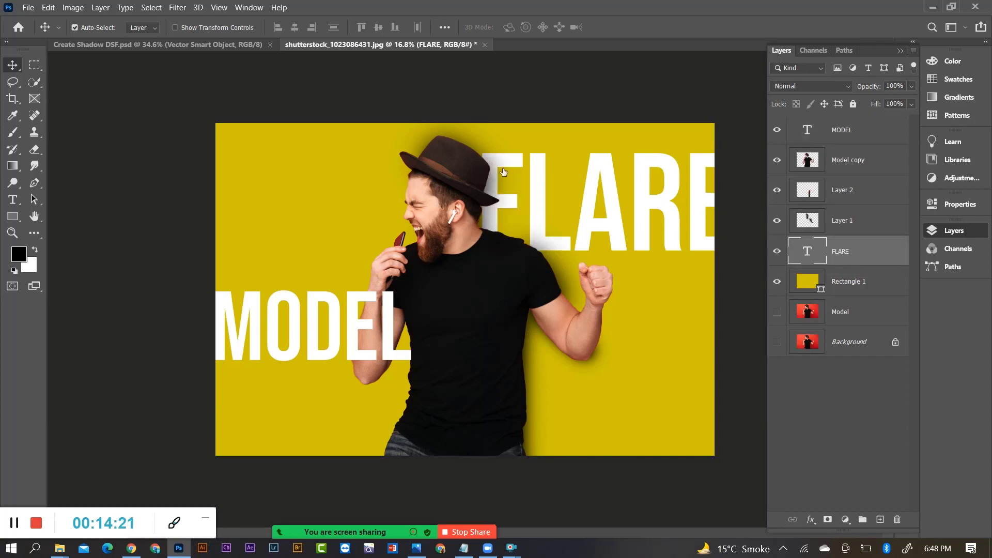
{"action": "scroll", "coordinate": [504, 172], "scroll_direction": "up", "scroll_amount": 5}
{"action": "scroll", "coordinate": [492, 95], "scroll_direction": "down", "scroll_amount": 5}
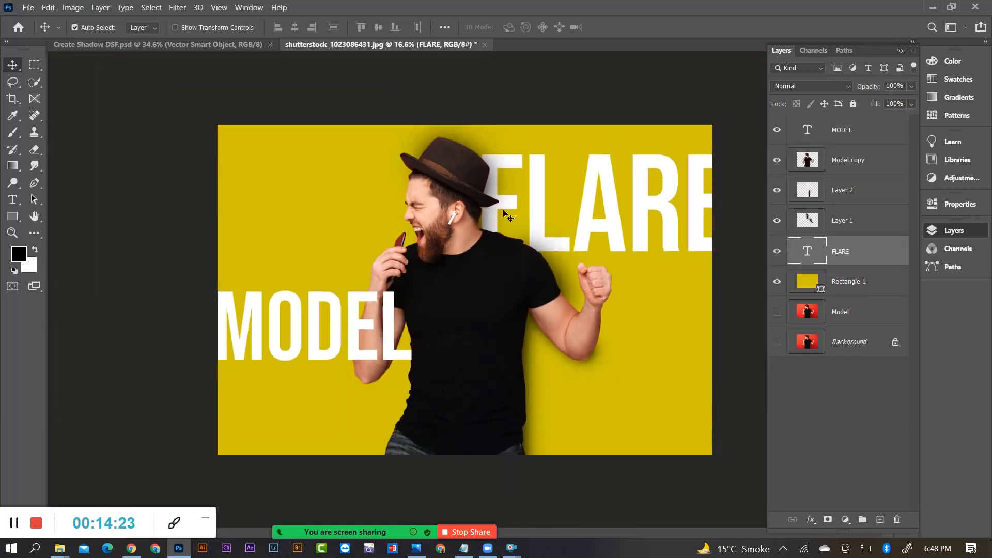
{"action": "scroll", "coordinate": [509, 211], "scroll_direction": "up", "scroll_amount": 2}
{"action": "scroll", "coordinate": [509, 211], "scroll_direction": "down", "scroll_amount": 1}
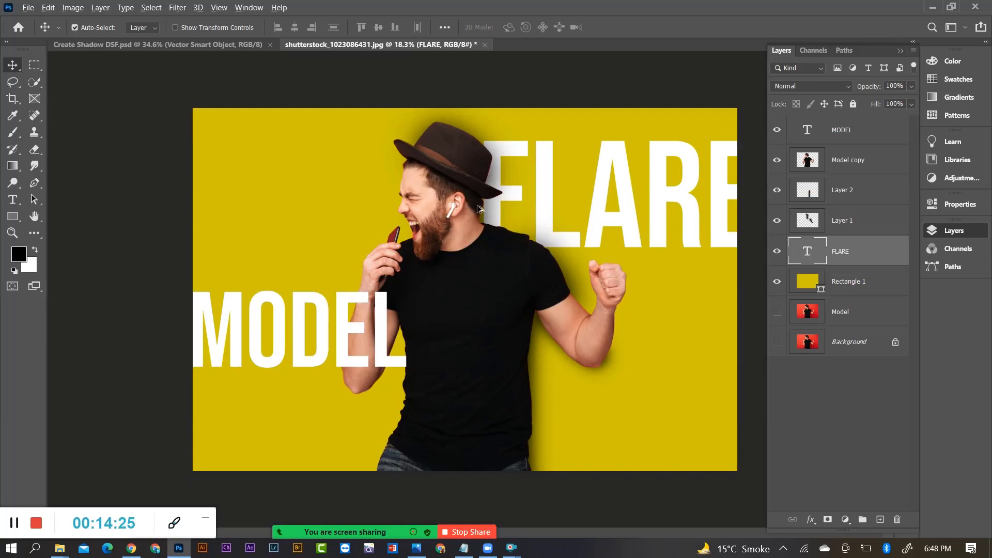
{"action": "scroll", "coordinate": [478, 208], "scroll_direction": "down", "scroll_amount": 1}
Nudge the FLARE text slightly and enlarge the MODEL text with Free Transform so it extends further over the shirt
{"action": "mouse_move", "coordinate": [532, 224]}
{"action": "left_mouse_down"}
{"action": "mouse_move", "coordinate": [548, 225]}
{"action": "mouse_move", "coordinate": [529, 224]}
{"action": "left_mouse_up"}
{"action": "left_click", "coordinate": [399, 325]}
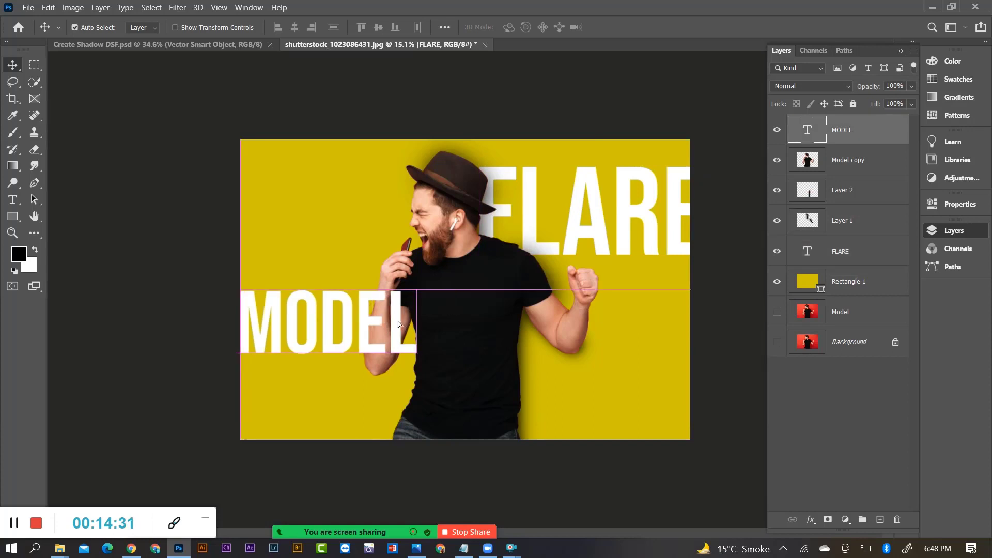
{"action": "key", "text": "ctrl+t"}
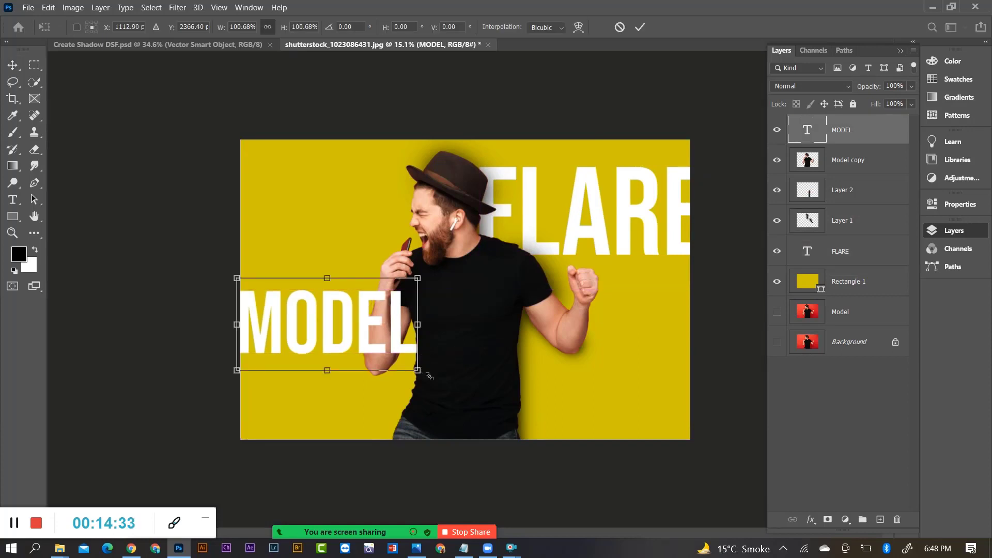
{"action": "left_click_drag", "start_coordinate": [429, 376], "coordinate": [439, 382]}
{"action": "key", "text": "Return"}
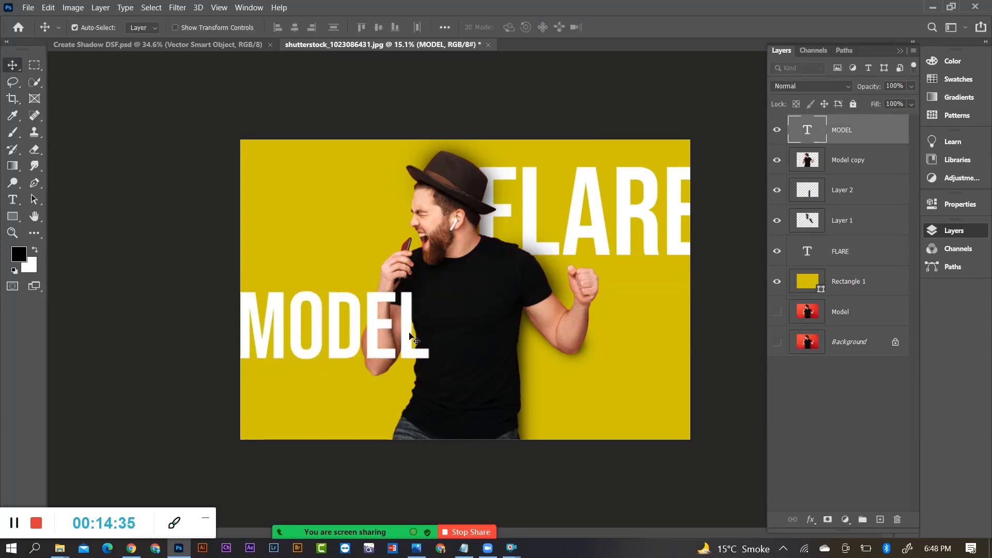
Examine how the MODEL text overlaps the arm and shirt and how the shadow falls across the FLARE text
{"action": "scroll", "coordinate": [409, 335], "scroll_direction": "up", "scroll_amount": 3}
{"action": "scroll", "coordinate": [387, 357], "scroll_direction": "down", "scroll_amount": 2}
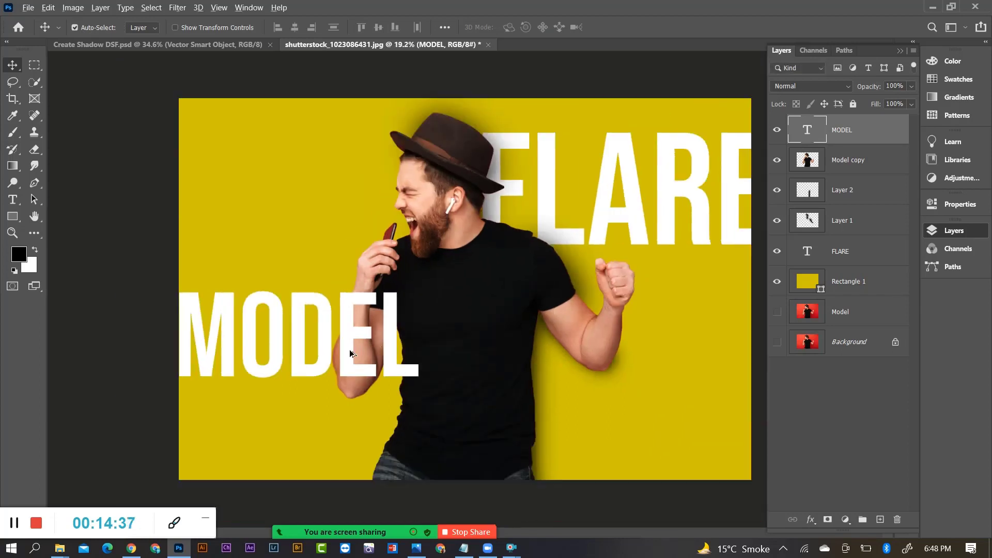
{"action": "scroll", "coordinate": [350, 354], "scroll_direction": "up", "scroll_amount": 3}
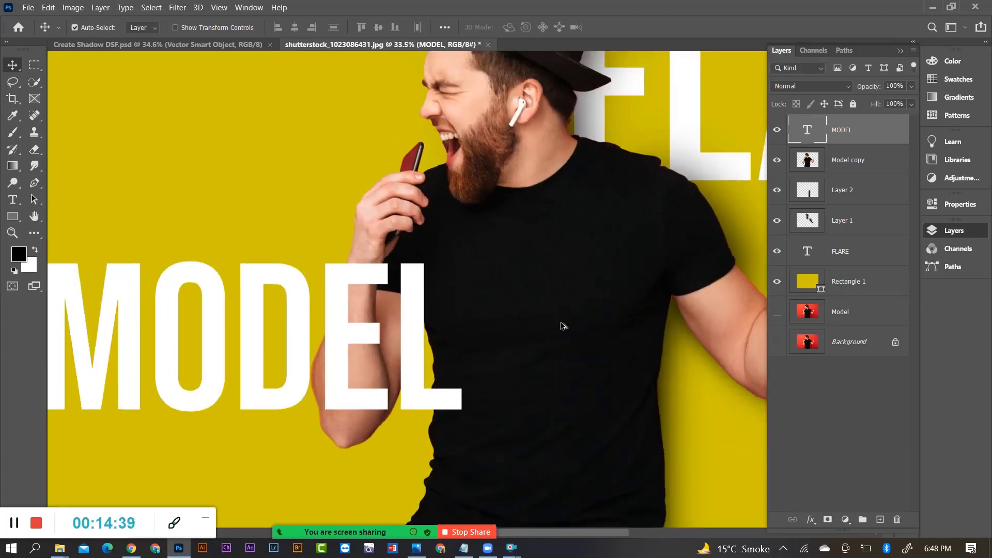
{"action": "scroll", "coordinate": [564, 326], "scroll_direction": "down", "scroll_amount": 1}
{"action": "scroll", "coordinate": [517, 317], "scroll_direction": "down", "scroll_amount": 1}
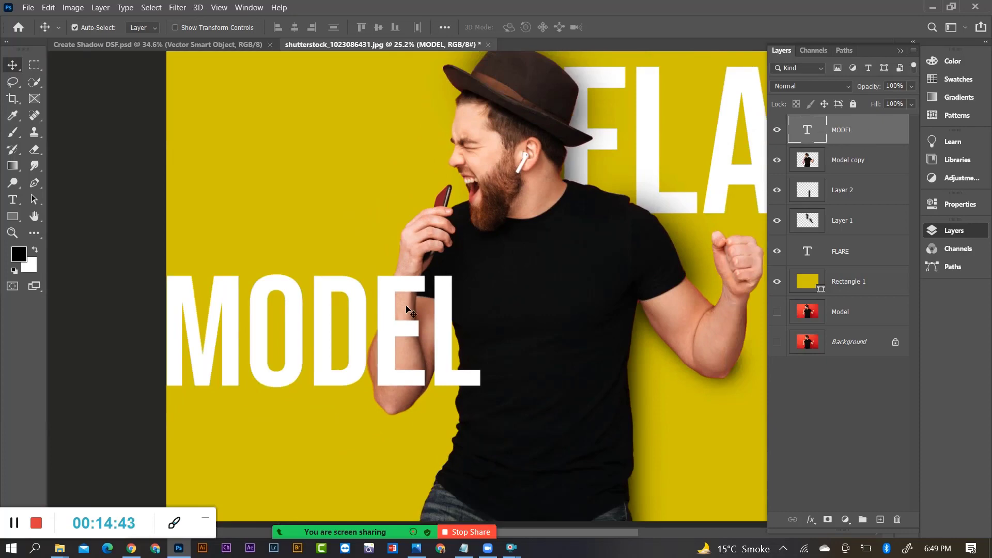
{"action": "scroll", "coordinate": [498, 313], "scroll_direction": "down", "scroll_amount": 1}
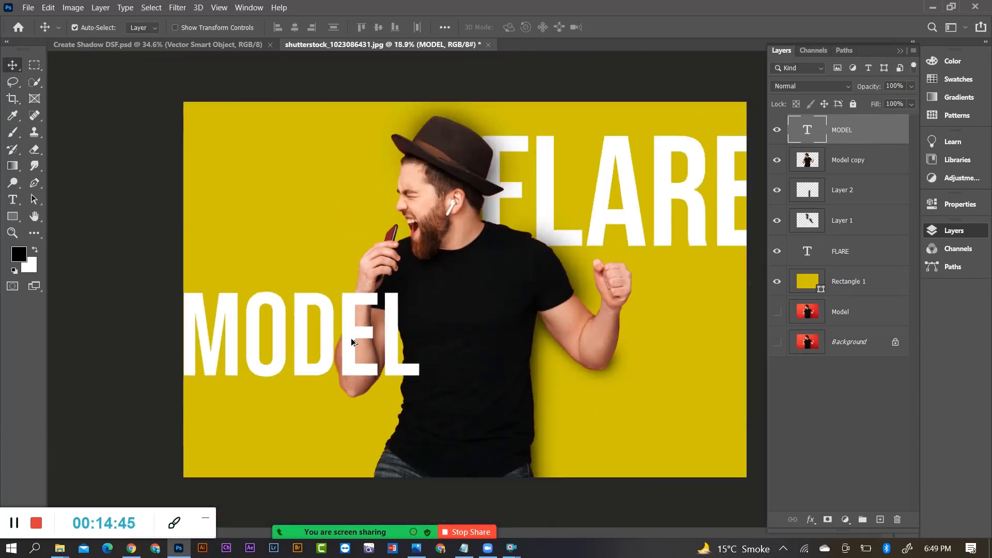
{"action": "scroll", "coordinate": [278, 353], "scroll_direction": "down", "scroll_amount": 1}
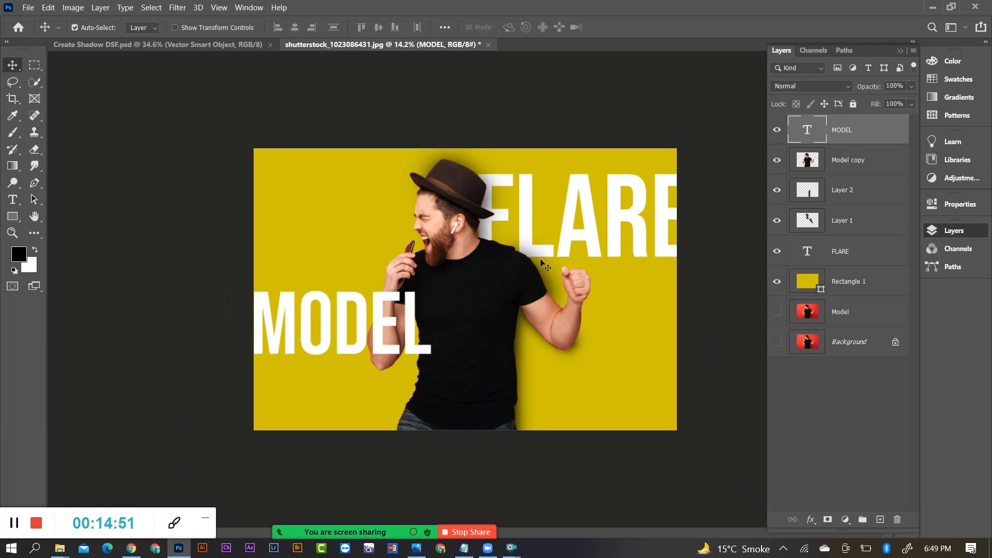
{"action": "scroll", "coordinate": [455, 313], "scroll_direction": "up", "scroll_amount": 1}
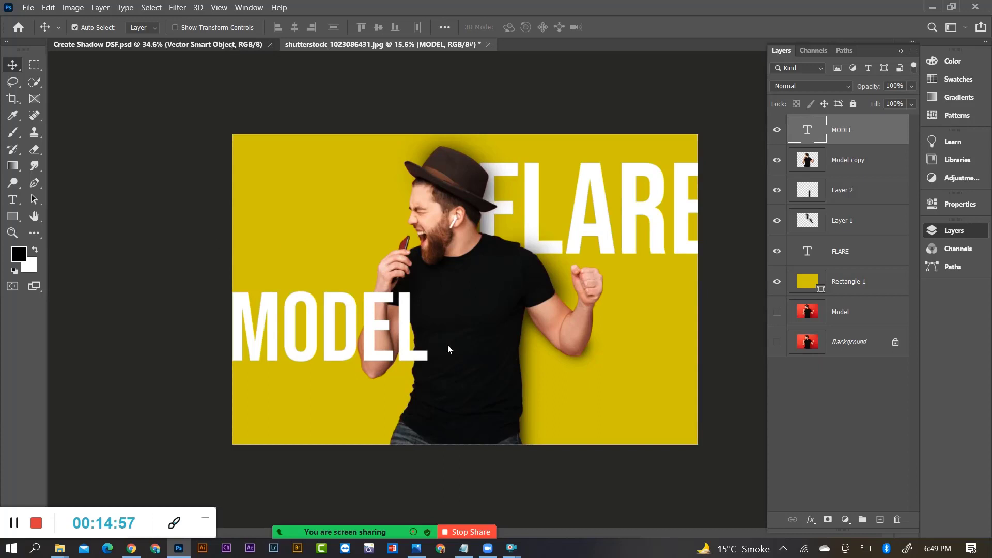
{"action": "key", "text": "ctrl+Tab"}
{"action": "left_click_drag", "start_coordinate": [460, 493], "coordinate": [665, 443]}
{"action": "key", "text": "ctrl+t"}
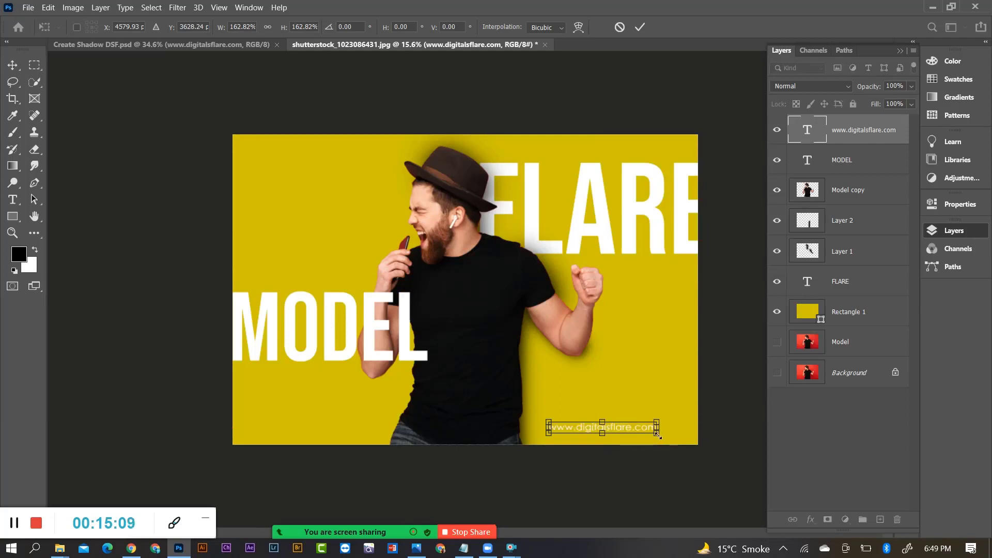
{"action": "left_click_drag", "start_coordinate": [669, 443], "coordinate": [667, 442]}
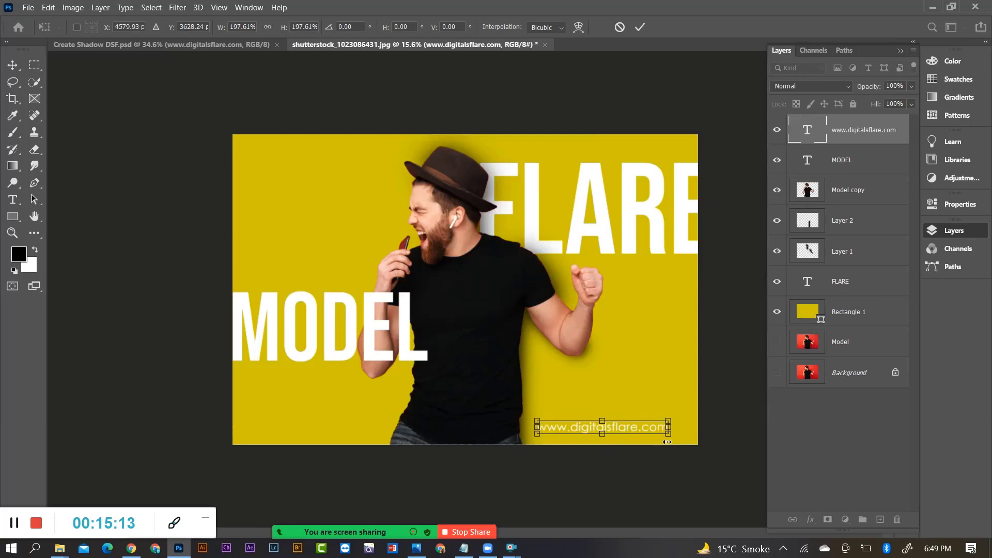
{"action": "key", "text": "Return"}
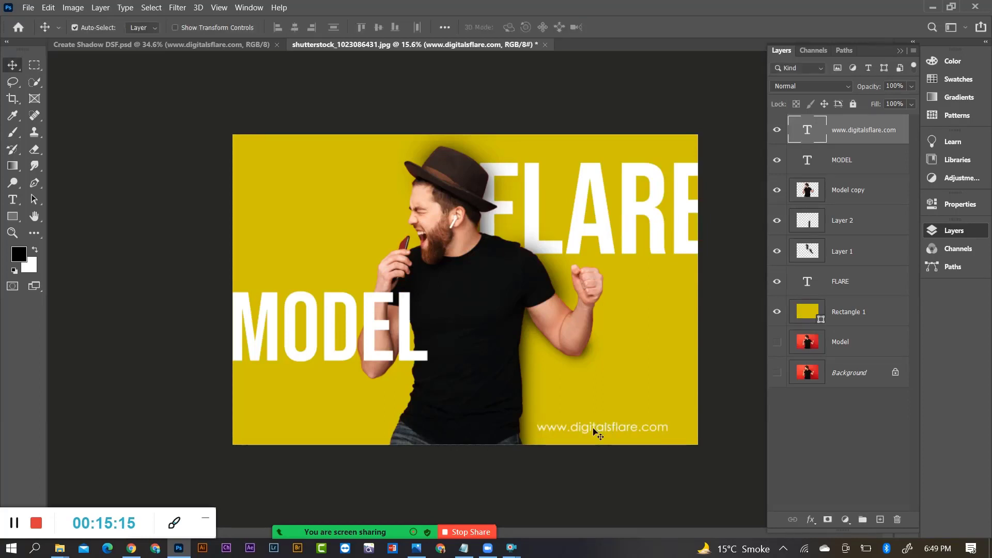
{"action": "left_click_drag", "start_coordinate": [593, 435], "coordinate": [603, 436]}
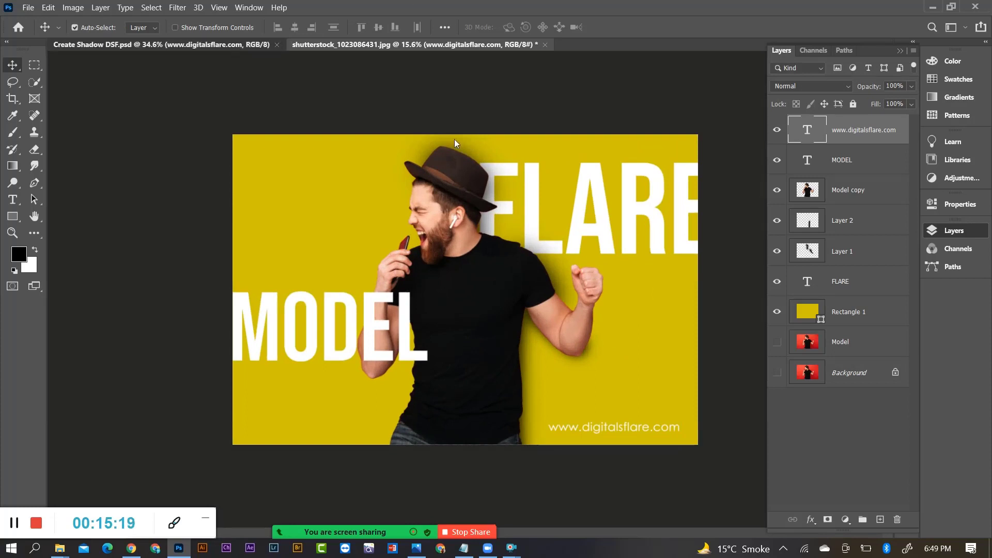
Copy the three-line "How to make shadow in Photoshop" caption from Create Shadow DSF.psd and position it below the MODEL text
{"action": "key", "text": "ctrl+Tab"}
{"action": "left_click_drag", "start_coordinate": [485, 422], "coordinate": [339, 226]}
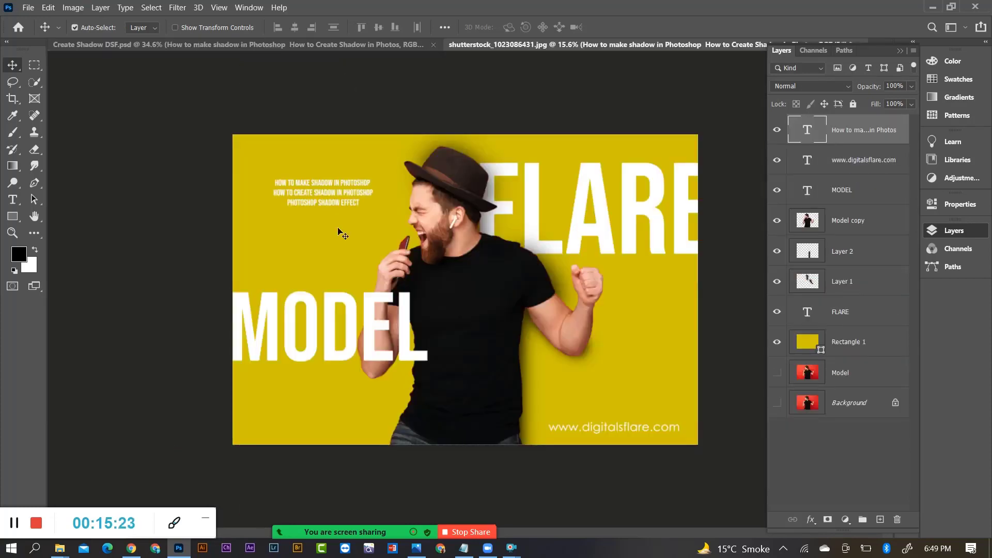
{"action": "left_click_drag", "start_coordinate": [322, 185], "coordinate": [293, 381]}
{"action": "scroll", "coordinate": [277, 416], "scroll_direction": "up", "scroll_amount": 1}
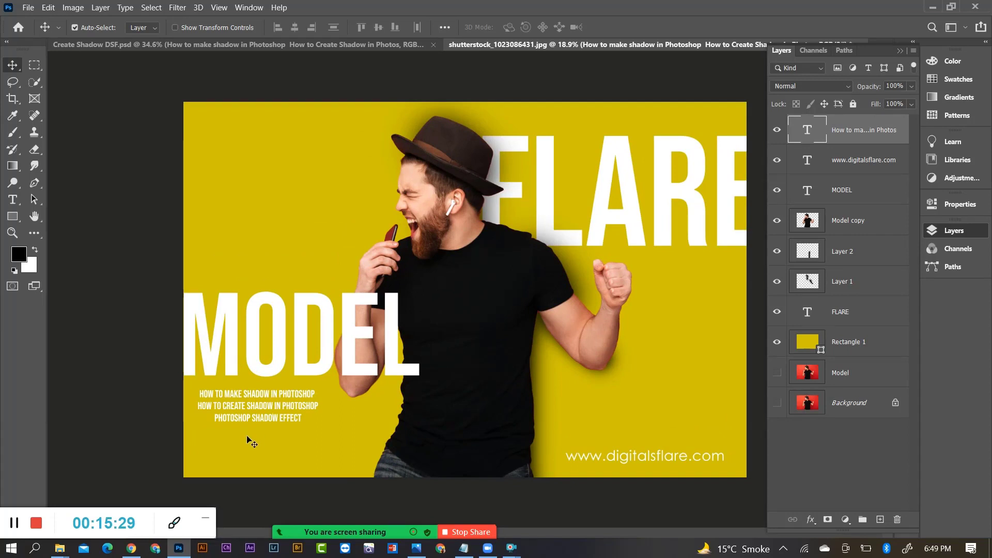
Left-align all three caption lines and tighten their line spacing
{"action": "key", "text": "t"}
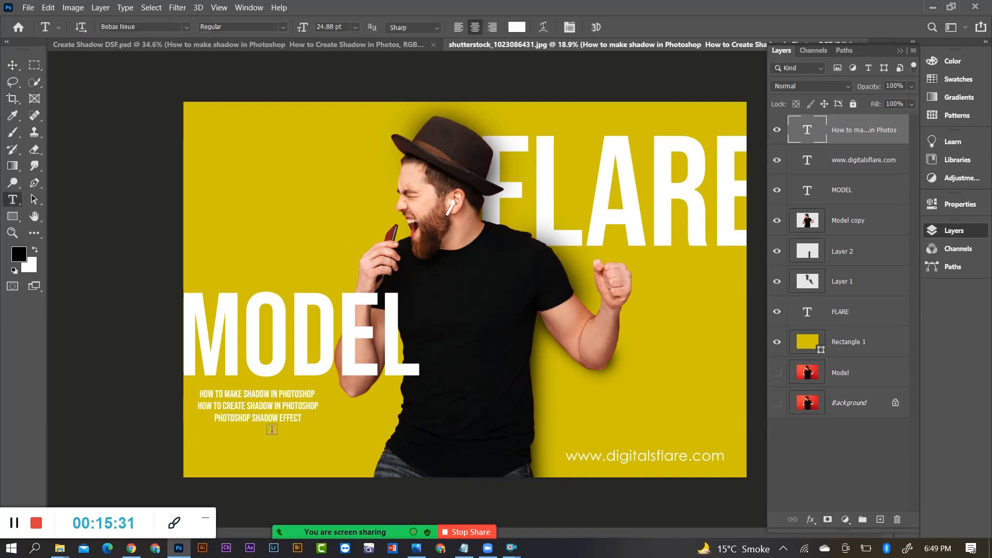
{"action": "left_click_drag", "start_coordinate": [303, 417], "coordinate": [127, 381]}
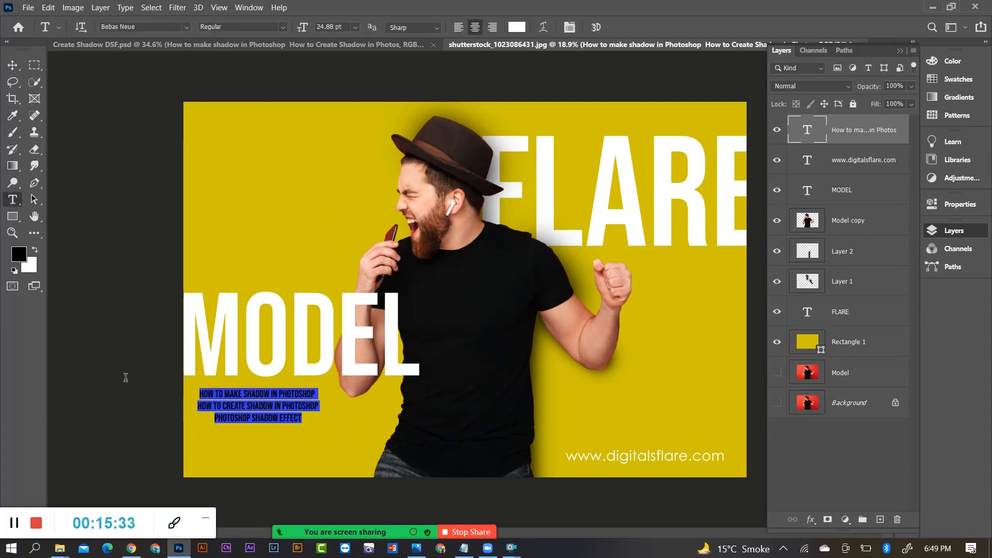
{"action": "left_click", "coordinate": [463, 28]}
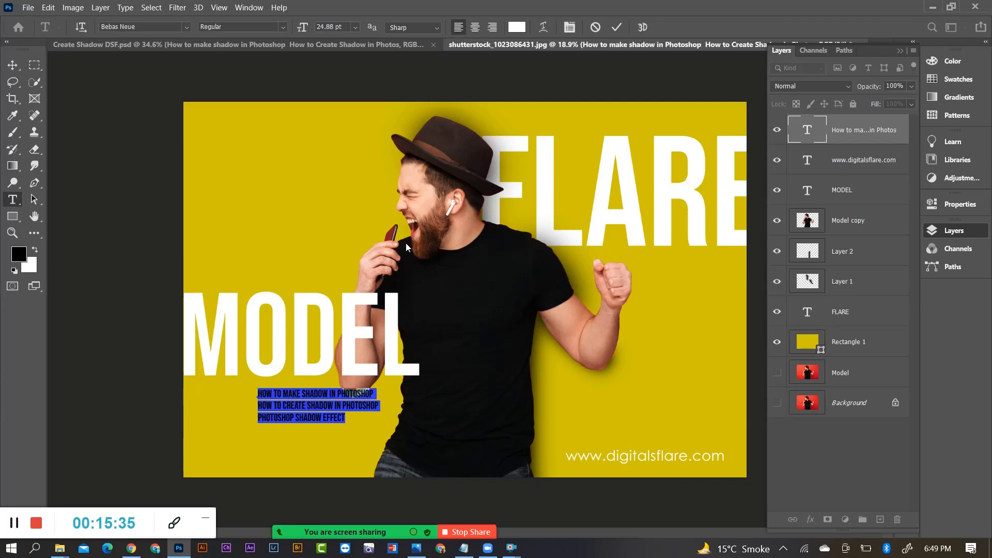
{"action": "key", "text": "alt+Up"}
{"action": "key", "text": "alt+Up"}
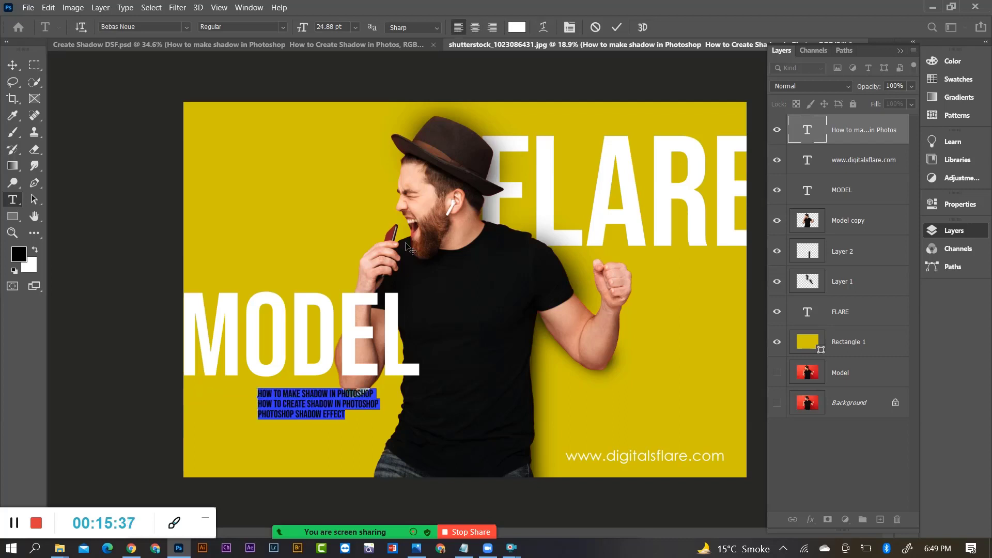
Set the caption's font size to 36 pt and move it directly under MODEL, flush with the start of the word
{"action": "left_click", "coordinate": [356, 28]}
{"action": "left_click", "coordinate": [362, 154]}
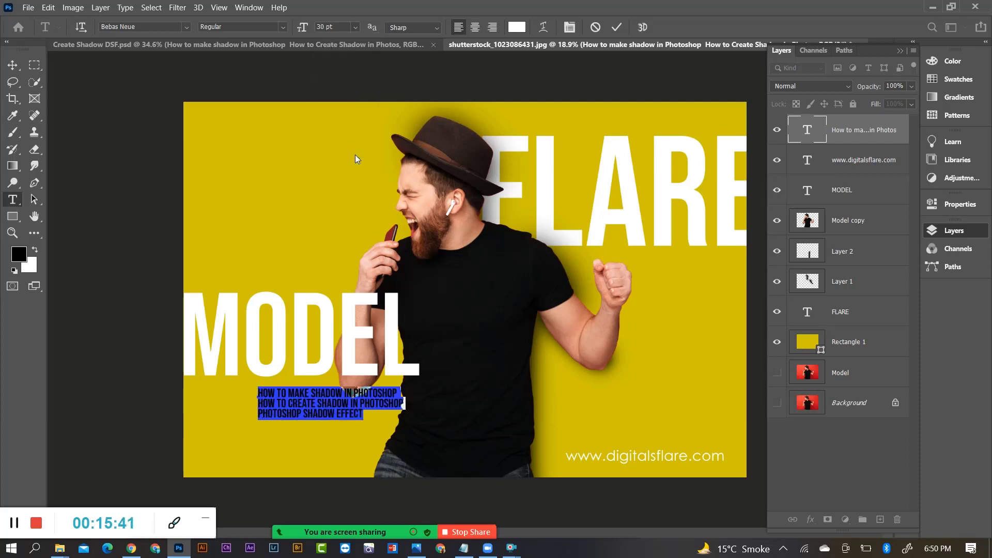
{"action": "left_click", "coordinate": [356, 27]}
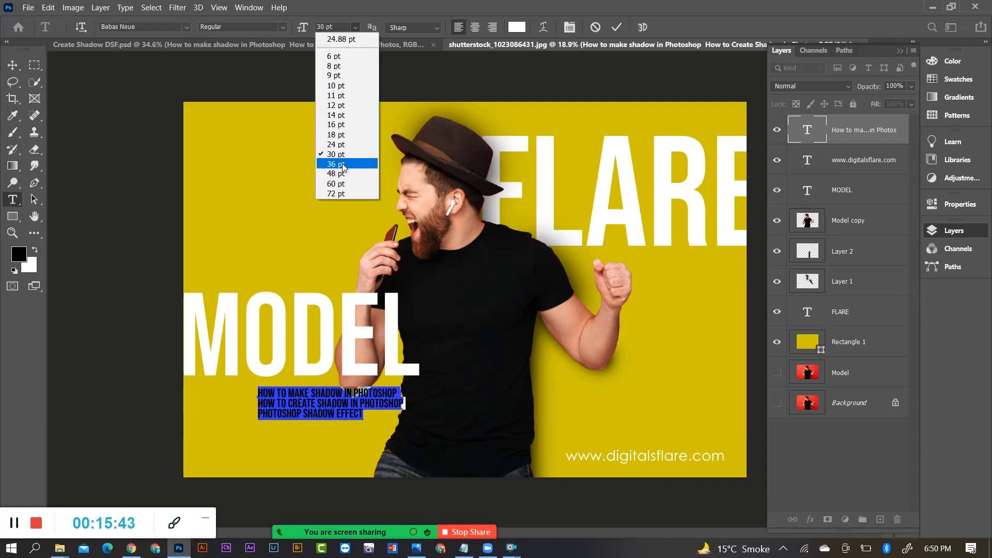
{"action": "left_click", "coordinate": [343, 163]}
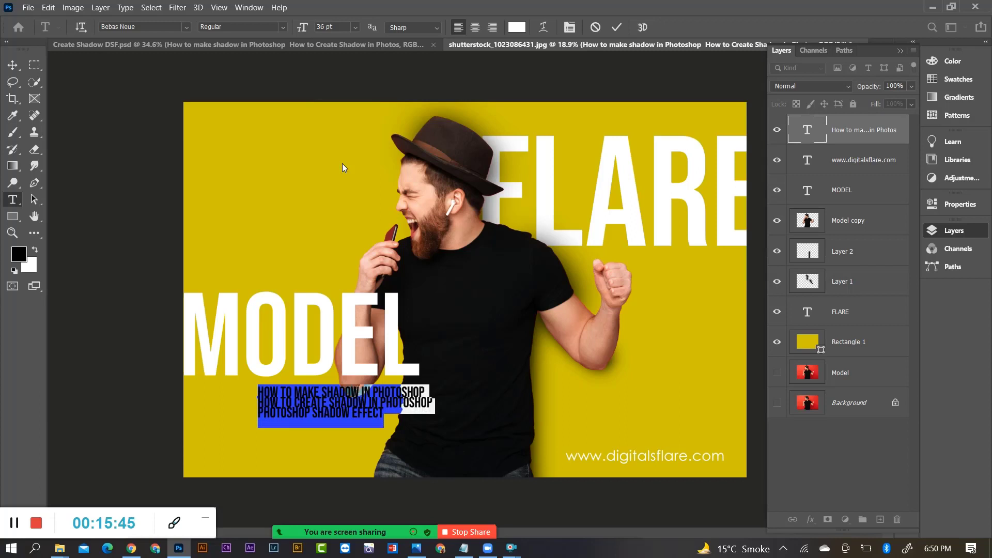
{"action": "left_click", "coordinate": [13, 65]}
{"action": "left_click_drag", "start_coordinate": [313, 389], "coordinate": [252, 387]}
{"action": "left_click", "coordinate": [270, 440]}
Collapse the layer list and examine the overall composition of the man, shadow, large text, caption and website address
{"action": "scroll", "coordinate": [419, 378], "scroll_direction": "down", "scroll_amount": 2}
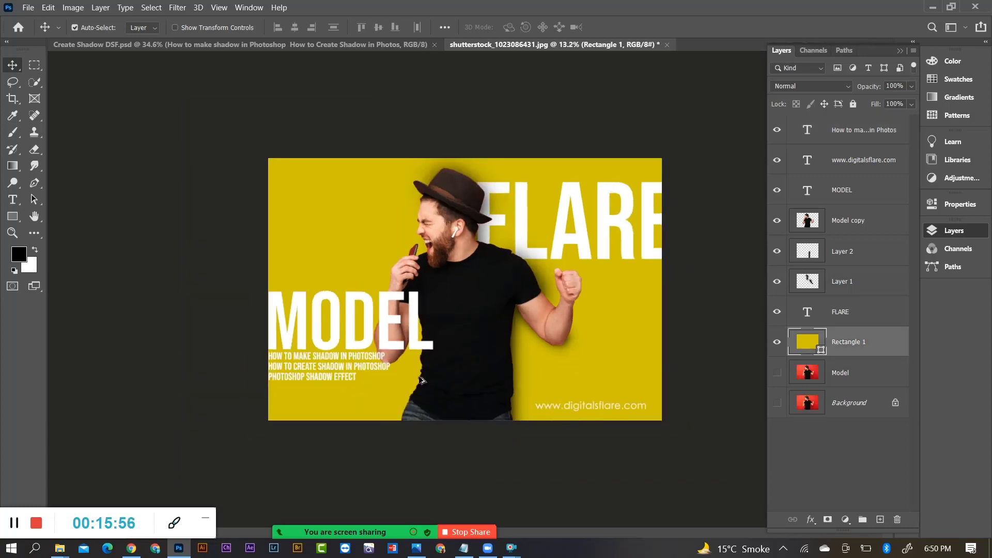
{"action": "scroll", "coordinate": [446, 294], "scroll_direction": "up", "scroll_amount": 2}
{"action": "scroll", "coordinate": [411, 310], "scroll_direction": "down", "scroll_amount": 1}
{"action": "scroll", "coordinate": [411, 310], "scroll_direction": "up", "scroll_amount": 2}
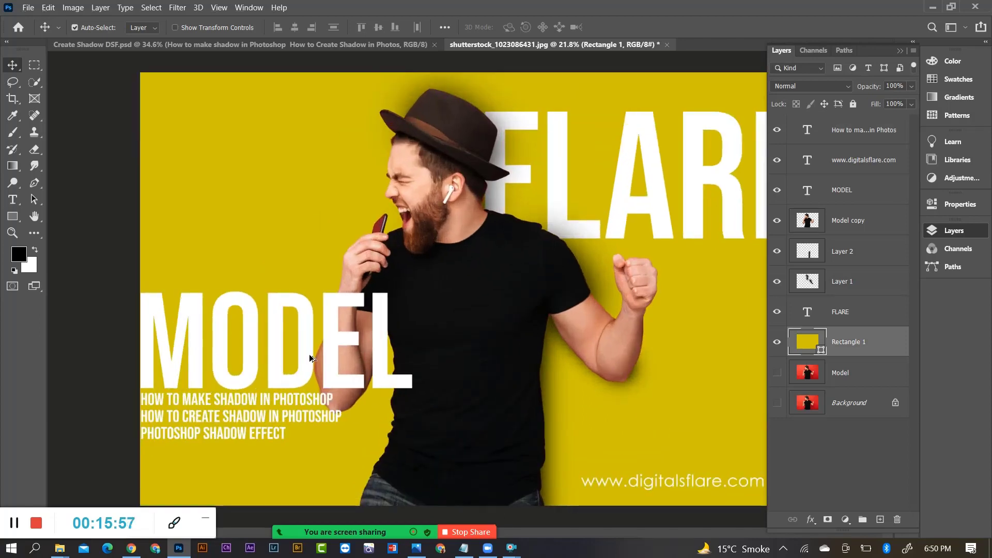
{"action": "scroll", "coordinate": [468, 413], "scroll_direction": "down", "scroll_amount": 1}
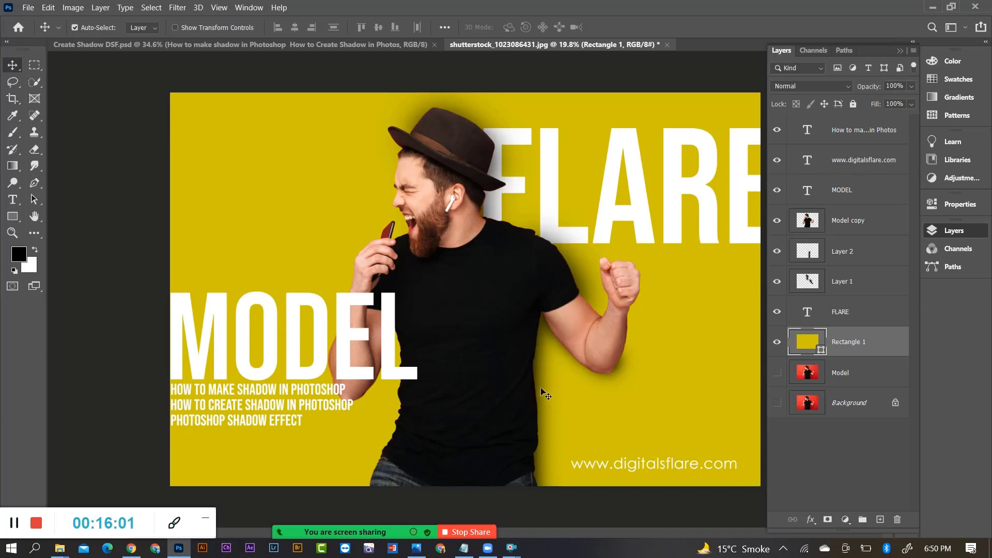
{"action": "left_click", "coordinate": [903, 50]}
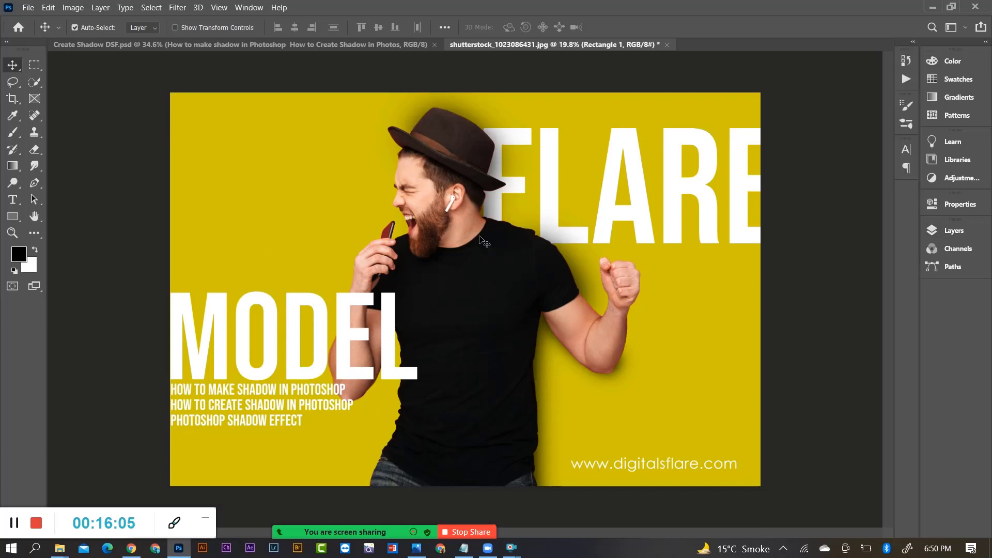
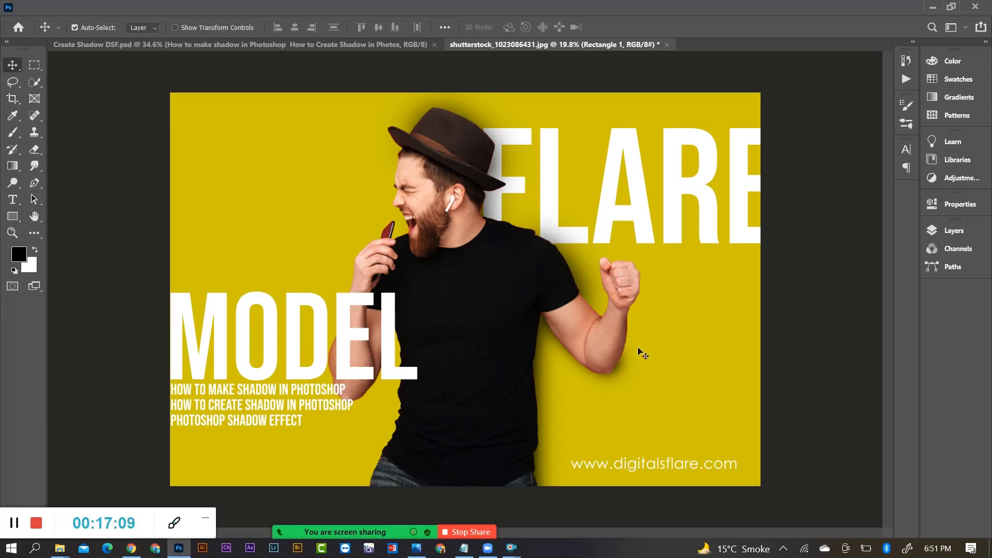
{"action": "scroll", "coordinate": [450, 355], "scroll_direction": "up", "scroll_amount": 2}
{"action": "scroll", "coordinate": [391, 366], "scroll_direction": "down", "scroll_amount": 3}
{"action": "scroll", "coordinate": [297, 297], "scroll_direction": "up", "scroll_amount": 3}
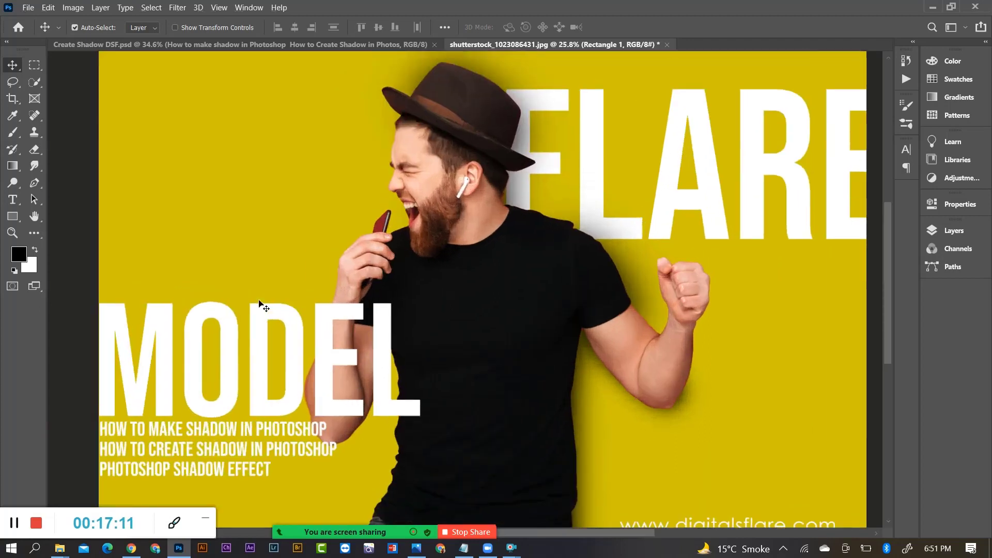
{"action": "scroll", "coordinate": [519, 340], "scroll_direction": "down", "scroll_amount": 3}
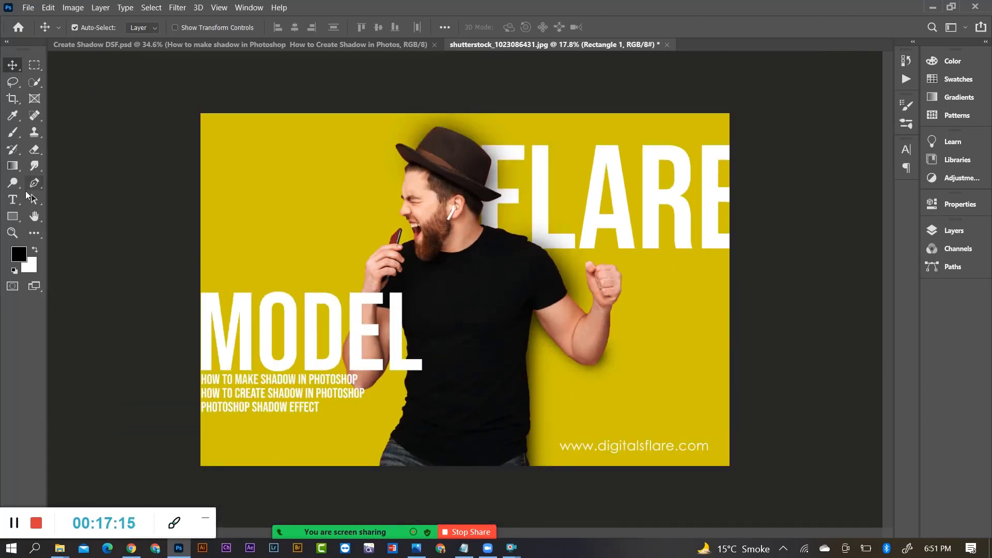
Add a paragraph text box of placeholder text spanning the whole canvas and commit it
{"action": "left_click", "coordinate": [12, 200]}
{"action": "scroll", "coordinate": [254, 184], "scroll_direction": "up", "scroll_amount": 2}
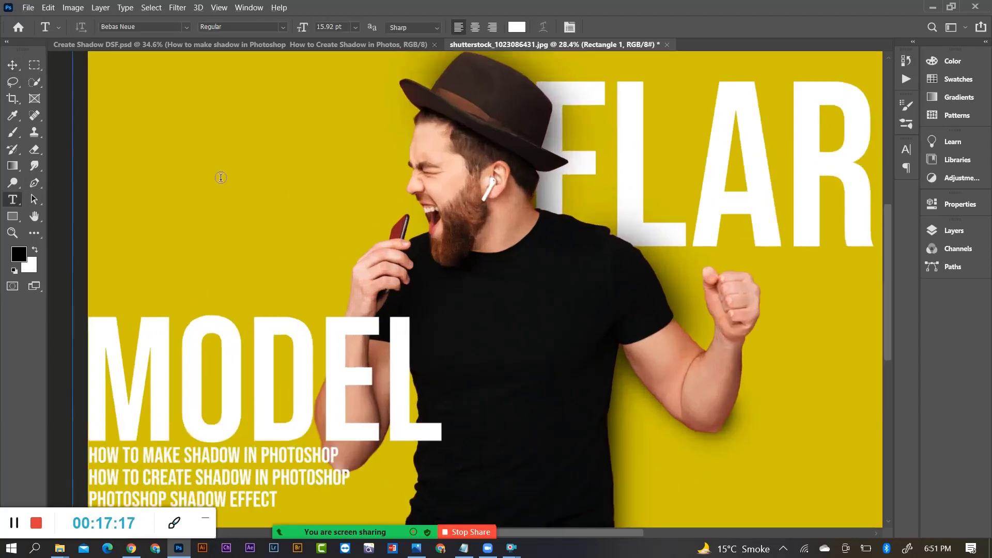
{"action": "left_click", "coordinate": [251, 182]}
{"action": "scroll", "coordinate": [248, 195], "scroll_direction": "down", "scroll_amount": 2}
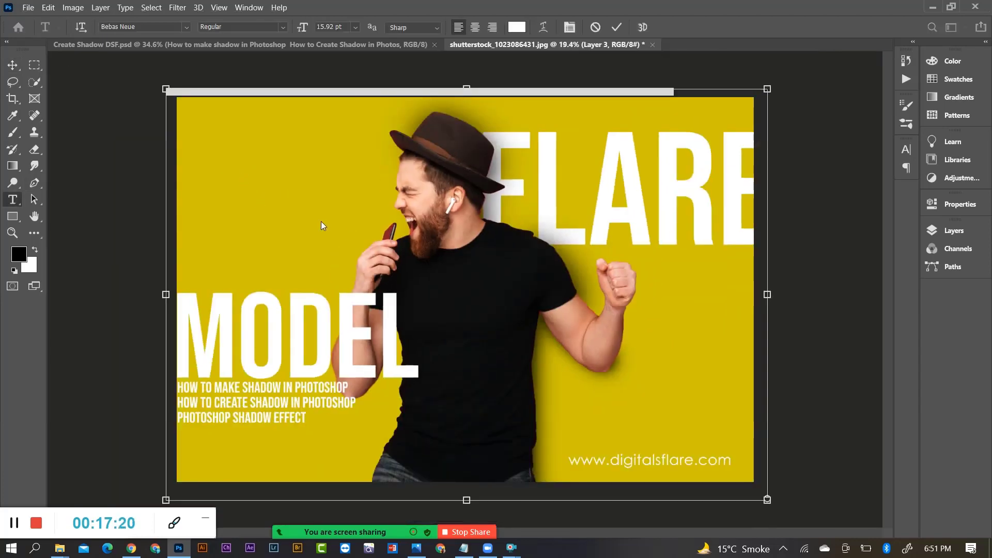
{"action": "left_click", "coordinate": [7, 66]}
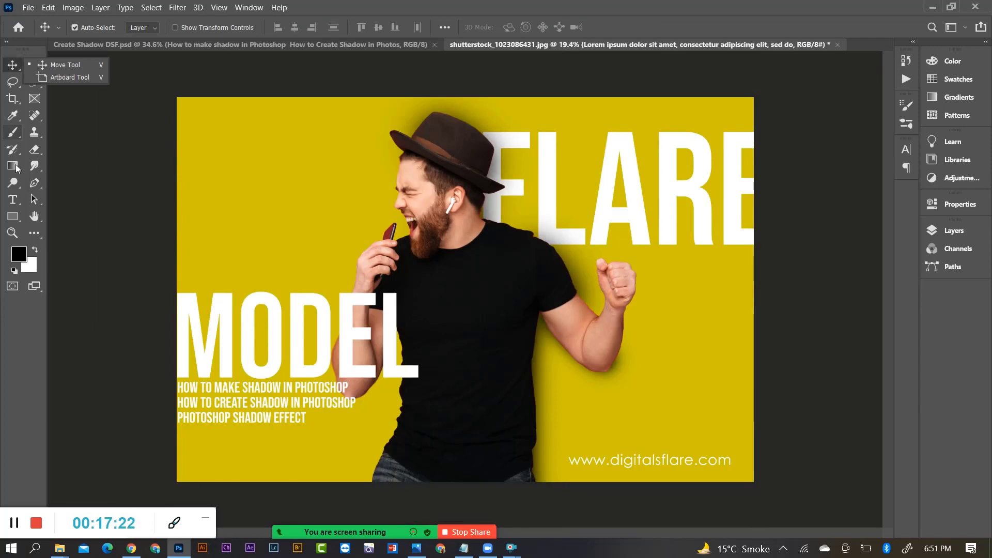
Add a point text line reading "Digitals Flare" in Bebas Neue just above the website address and commit it
{"action": "left_click", "coordinate": [14, 197]}
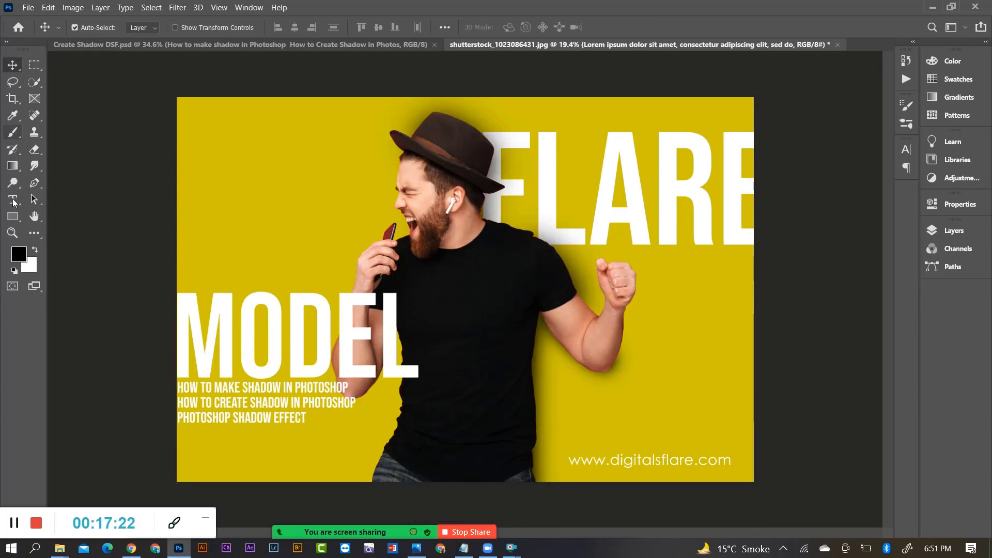
{"action": "left_click", "coordinate": [640, 423]}
{"action": "scroll", "coordinate": [687, 415], "scroll_direction": "up", "scroll_amount": 2}
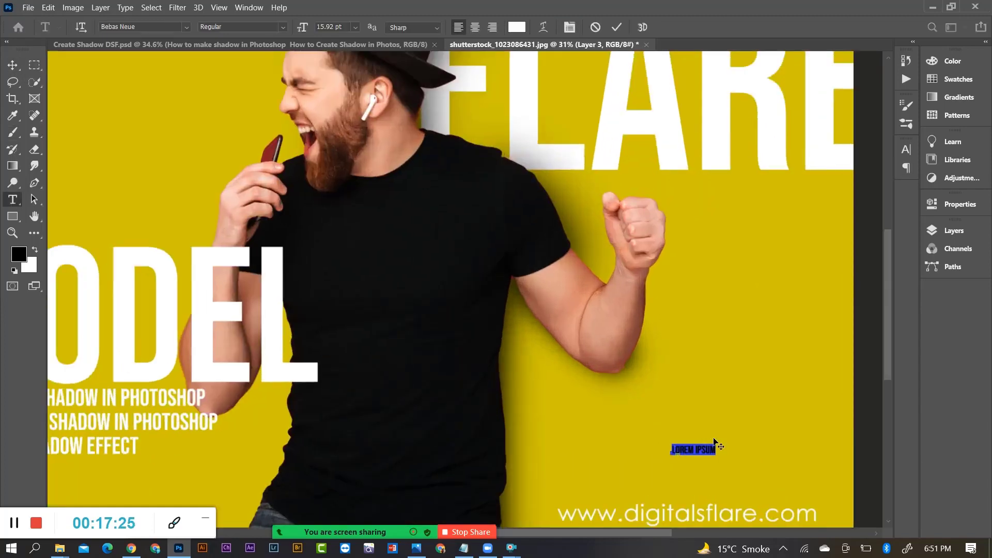
{"action": "scroll", "coordinate": [715, 443], "scroll_direction": "up", "scroll_amount": 2}
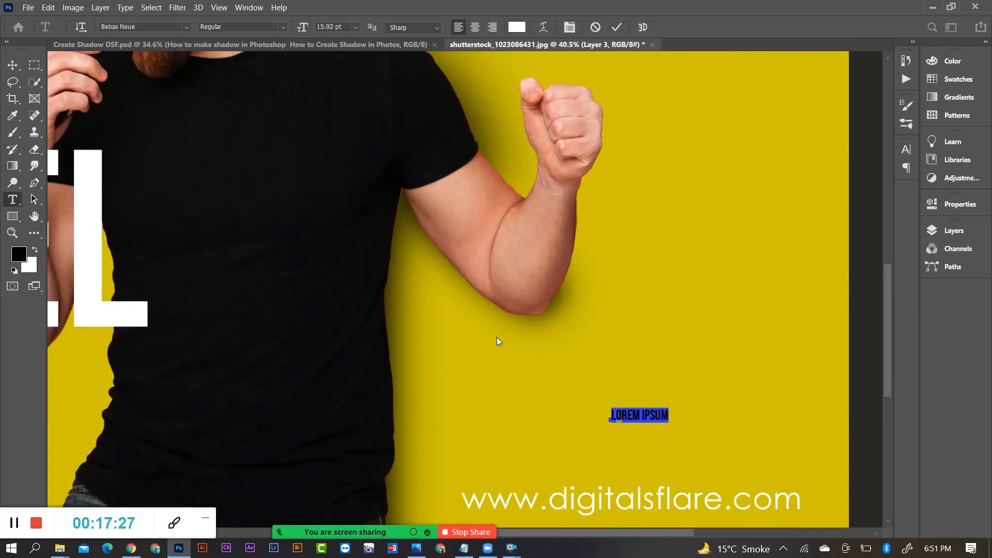
{"action": "type", "text": "IGITAL"}
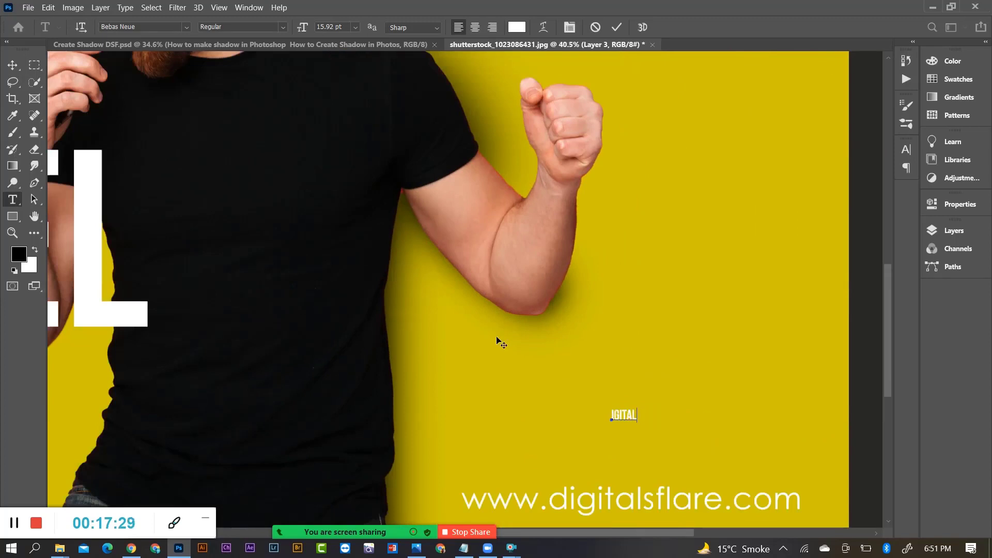
{"action": "key", "text": "BackSpace"}
{"action": "key", "text": "BackSpace"}
{"action": "key", "text": "BackSpace"}
{"action": "key", "text": "BackSpace"}
{"action": "type", "text": "DIGITAL "}
{"action": "type", "text": " FLARE"}
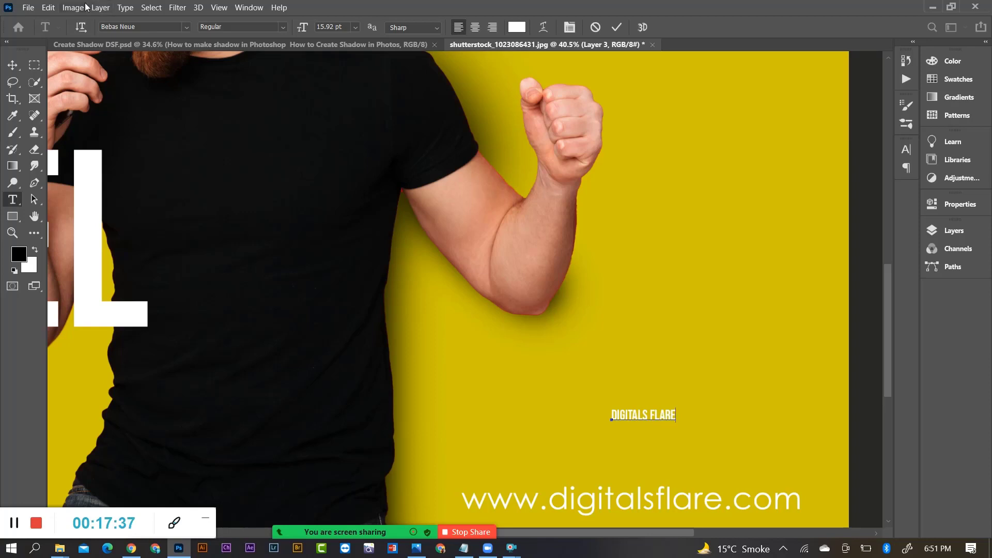
{"action": "key", "text": "ctrl+Return"}
Enlarge the DIGITALS FLARE line to nearly the website address's width and move it up, aligning its end with the address
{"action": "key", "text": "ctrl+t"}
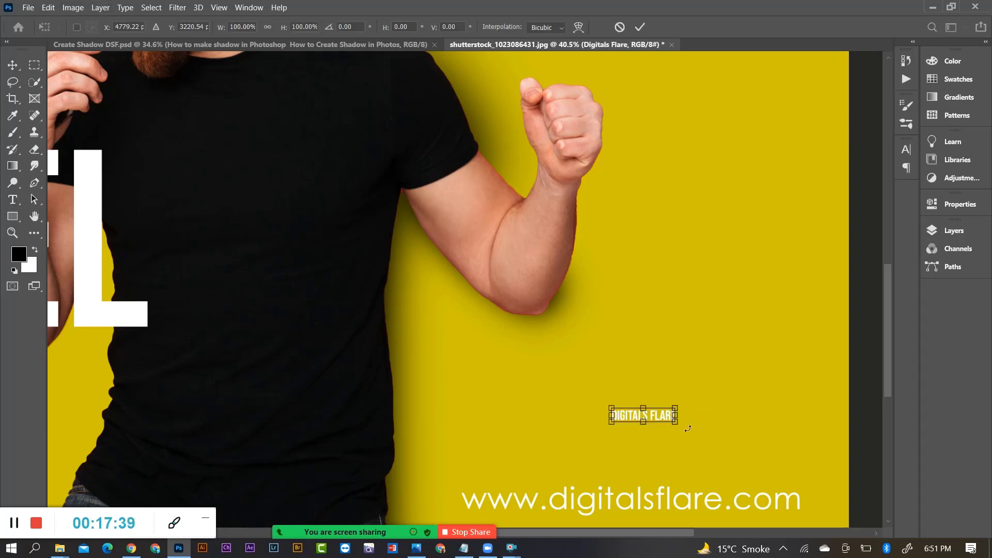
{"action": "left_click_drag", "start_coordinate": [676, 422], "coordinate": [800, 487]}
{"action": "key", "text": "Return"}
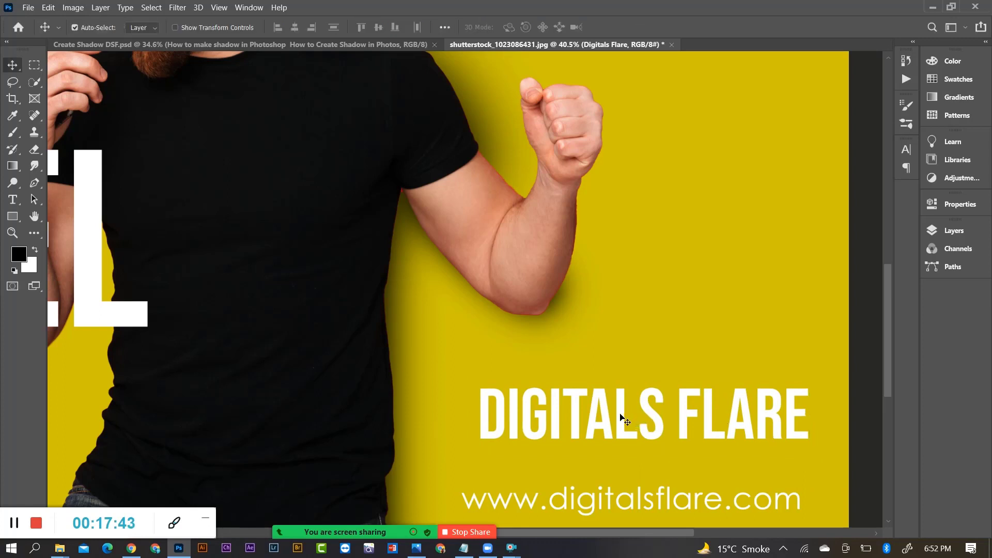
{"action": "left_click_drag", "start_coordinate": [624, 420], "coordinate": [613, 401]}
{"action": "key", "text": "ctrl+z"}
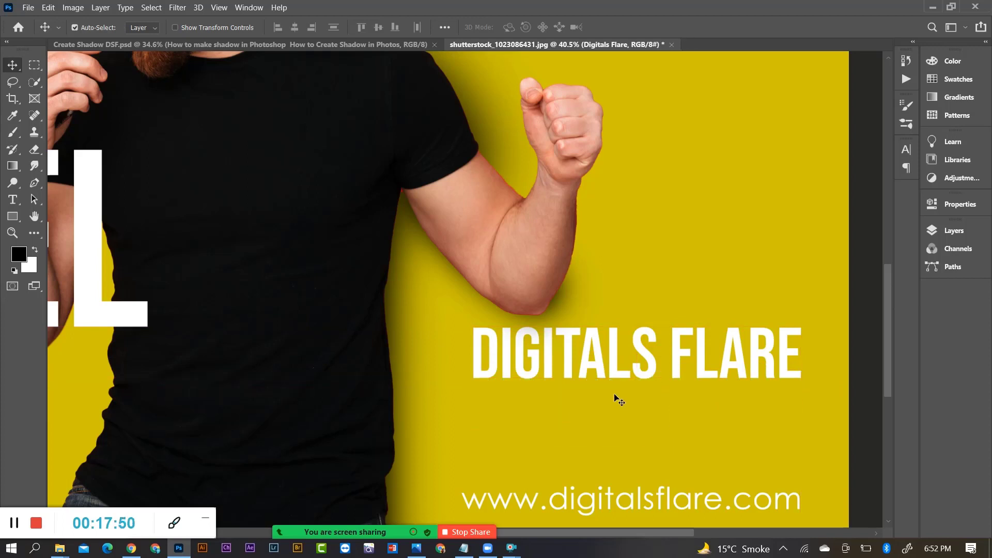
Duplicate the DIGITALS FLARE line directly below itself and select all of the copy's text
{"action": "left_click_drag", "start_coordinate": [615, 365], "coordinate": [613, 423]}
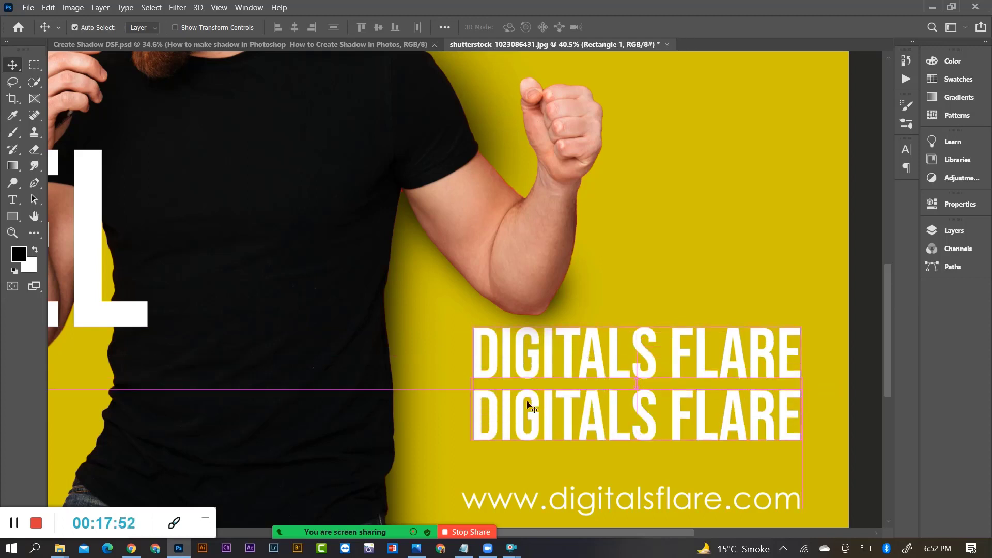
{"action": "key", "text": "t"}
{"action": "left_click", "coordinate": [795, 417]}
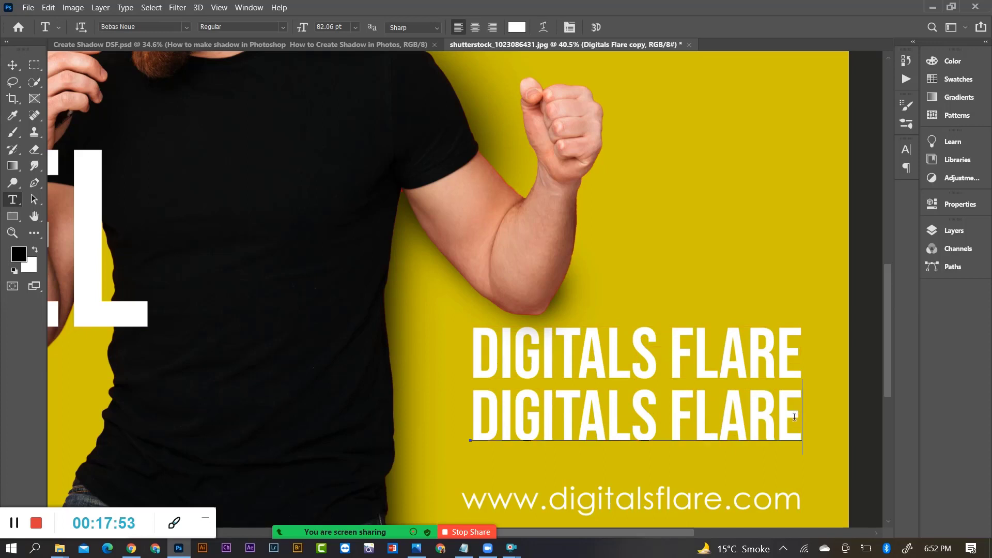
{"action": "key", "text": "ctrl+a"}
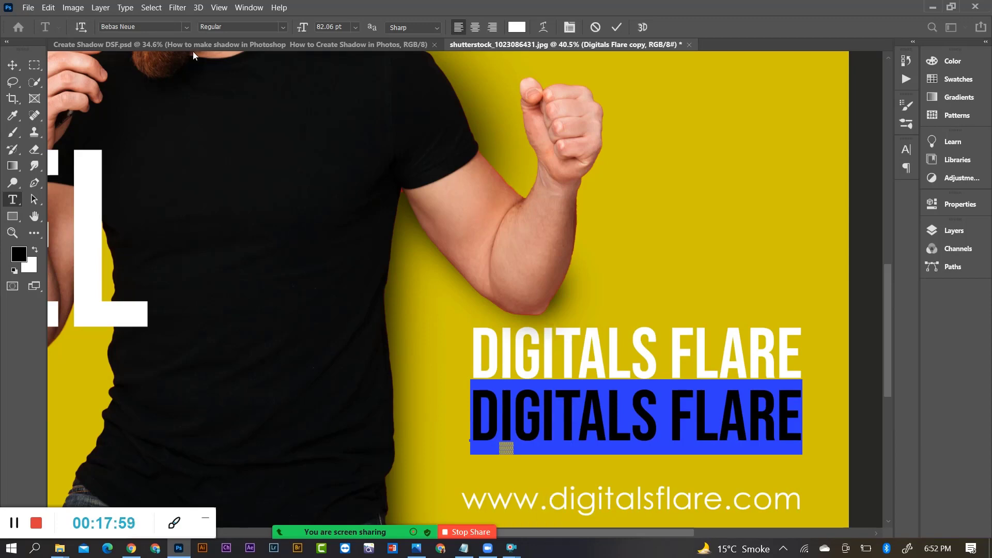
Try out fonts such as Bahnschrift, Ananda Black, Atletico Regular and Calvier on the duplicated line
{"action": "left_click", "coordinate": [186, 26]}
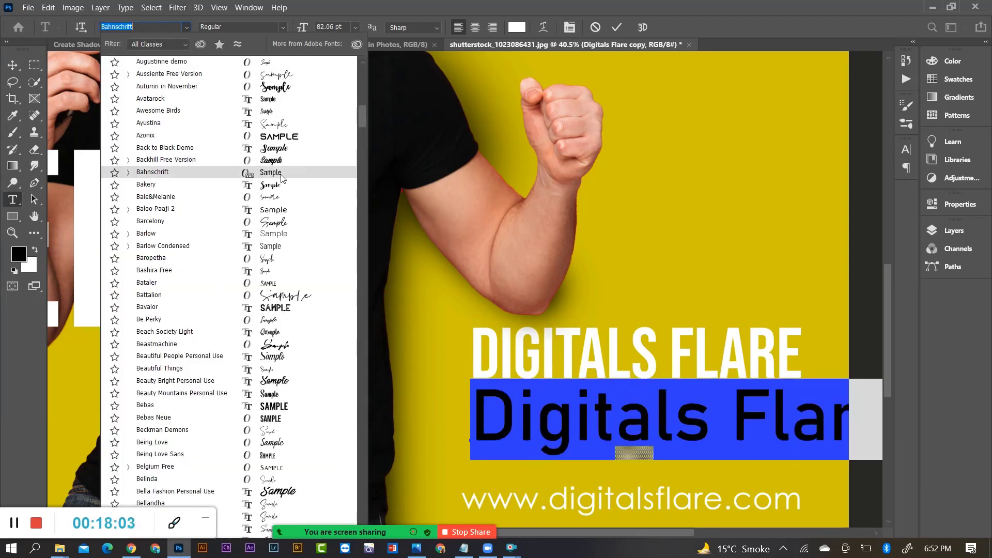
{"action": "scroll", "coordinate": [281, 178], "scroll_direction": "up", "scroll_amount": 7}
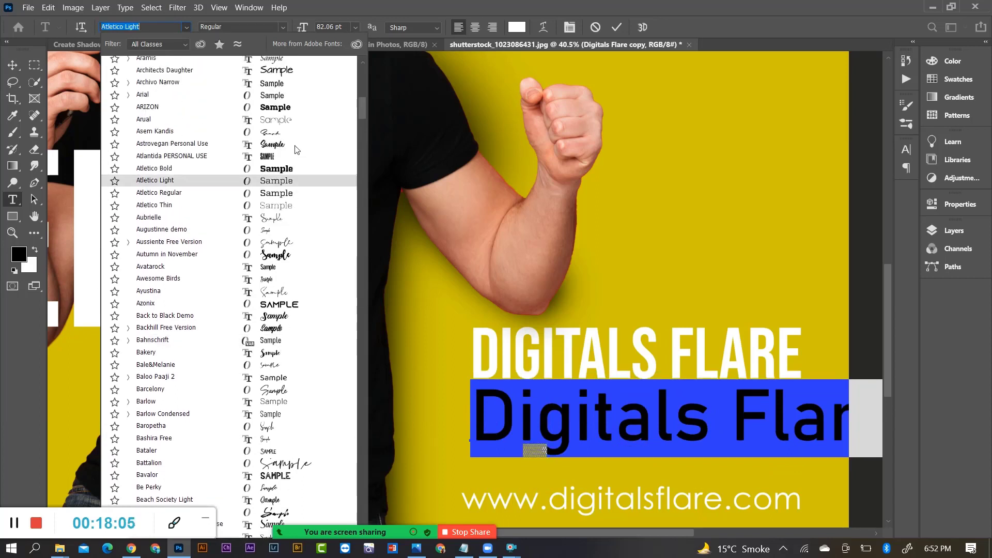
{"action": "scroll", "coordinate": [280, 136], "scroll_direction": "up", "scroll_amount": 6}
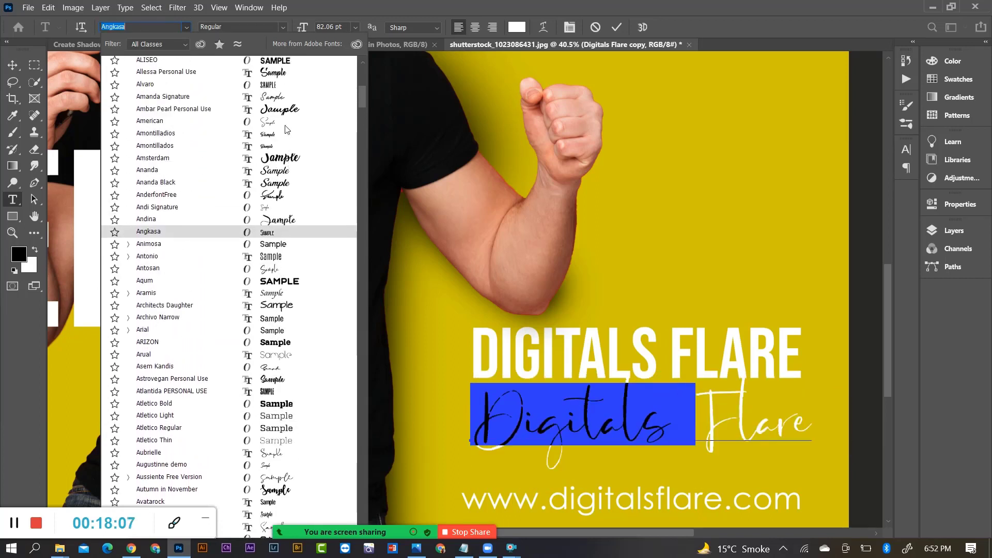
{"action": "scroll", "coordinate": [285, 128], "scroll_direction": "up", "scroll_amount": 9}
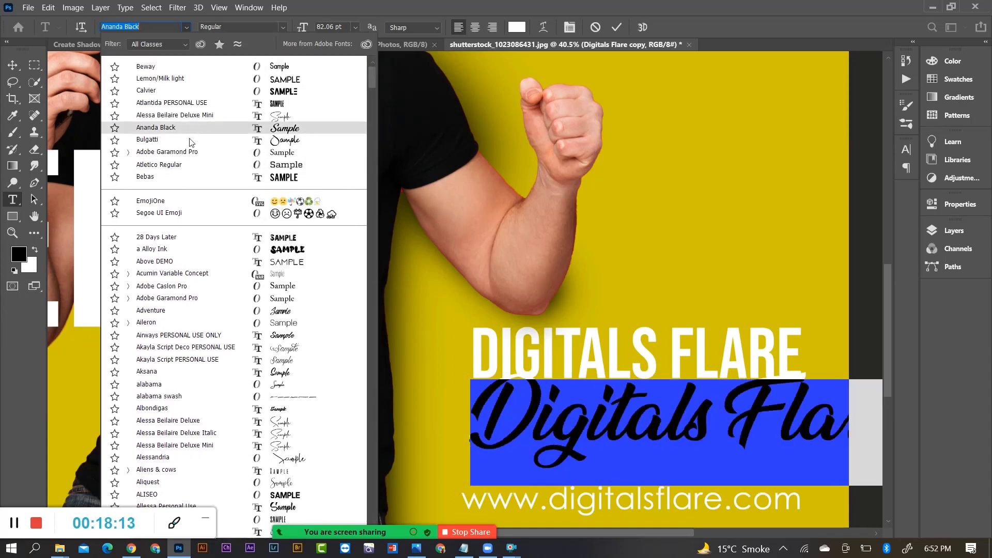
{"action": "key", "text": "Down"}
{"action": "key", "text": "Down"}
{"action": "key", "text": "Up"}
{"action": "key", "text": "Up"}
{"action": "key", "text": "Up"}
{"action": "key", "text": "Up"}
{"action": "key", "text": "Up"}
{"action": "key", "text": "Up"}
{"action": "key", "text": "Up"}
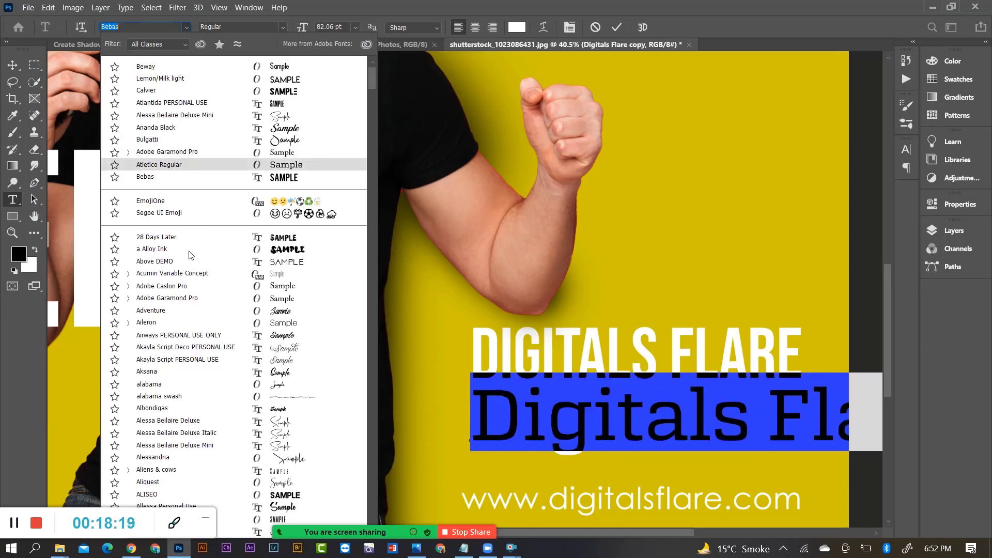
{"action": "scroll", "coordinate": [191, 255], "scroll_direction": "down", "scroll_amount": 1}
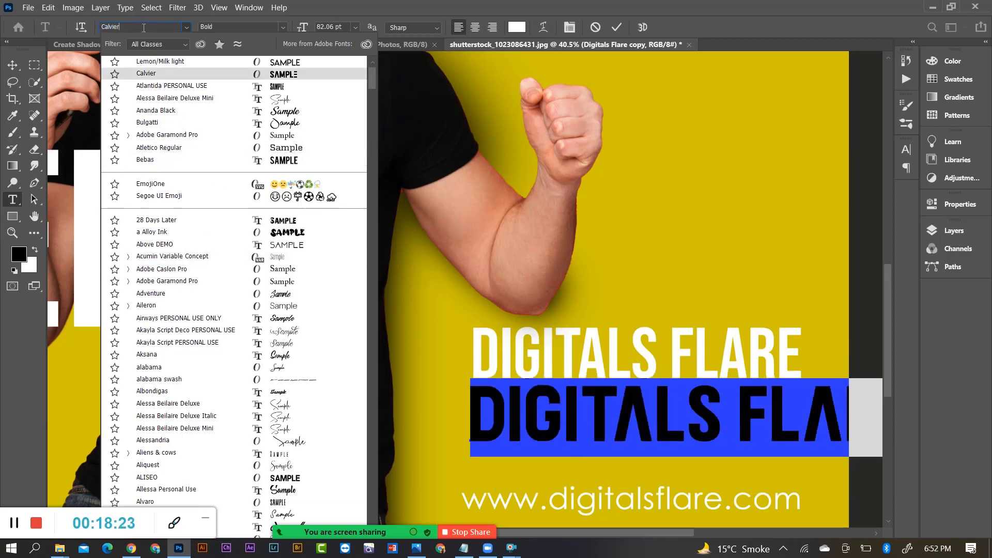
Find the Century fonts and apply Century Gothic Regular to the duplicated line
{"action": "type", "text": "centr"}
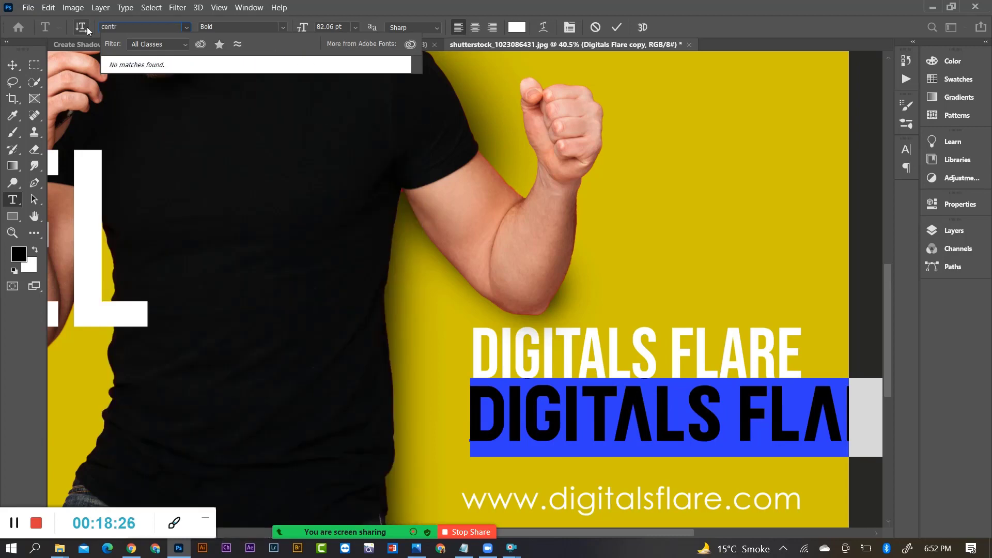
{"action": "key", "text": "BackSpace"}
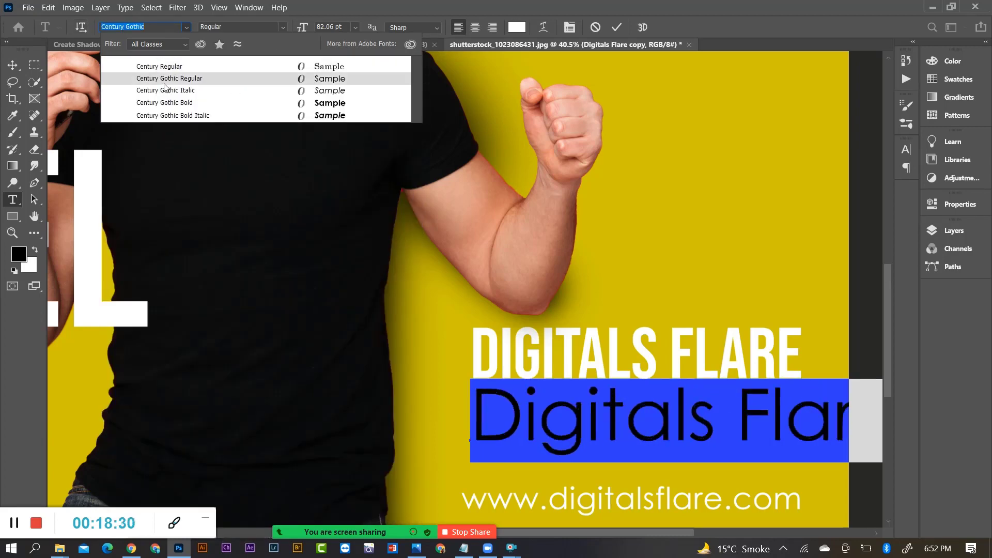
{"action": "left_click", "coordinate": [224, 78]}
Set the duplicated line's font size to 30 pt and commit the text
{"action": "scroll", "coordinate": [581, 382], "scroll_direction": "down", "scroll_amount": 3}
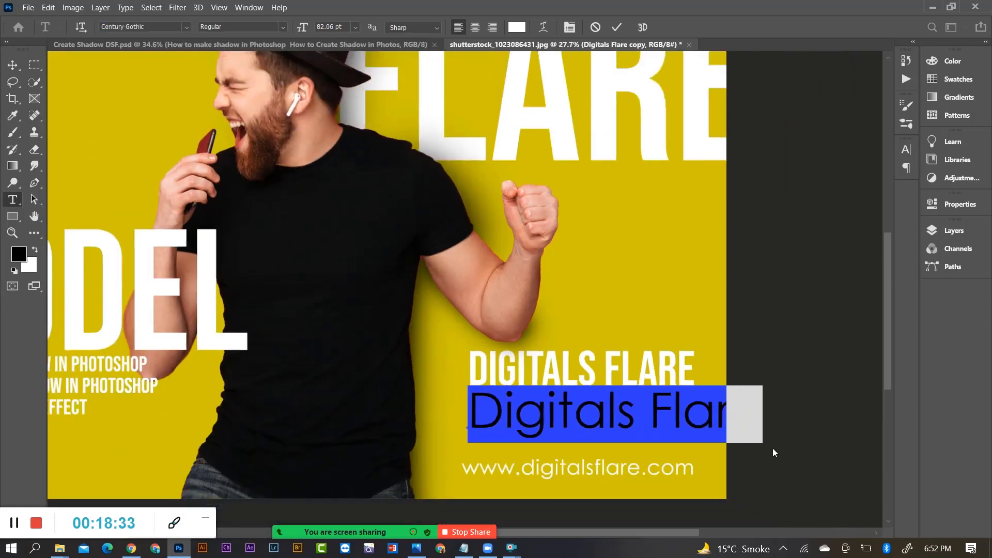
{"action": "scroll", "coordinate": [334, 383], "scroll_direction": "down", "scroll_amount": 2}
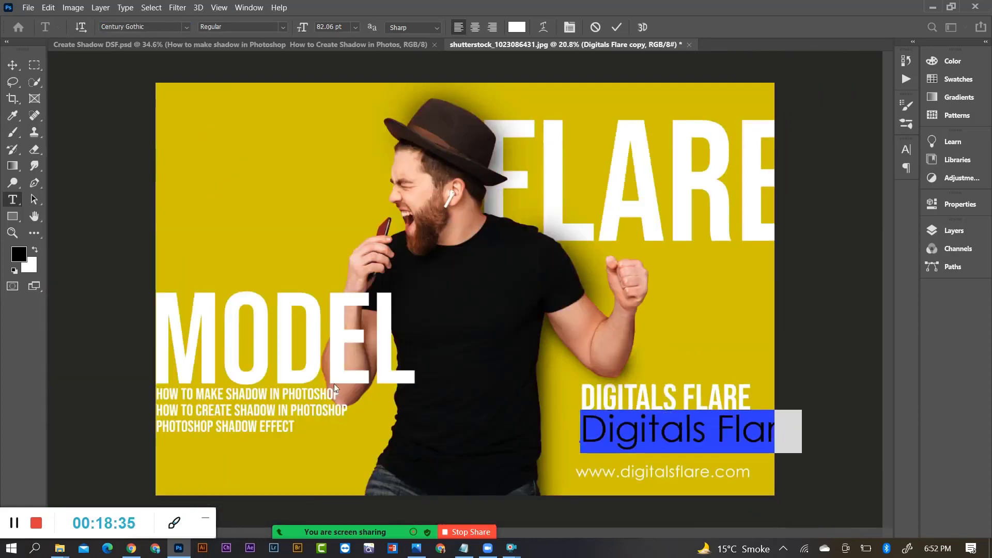
{"action": "scroll", "coordinate": [466, 422], "scroll_direction": "down", "scroll_amount": 1}
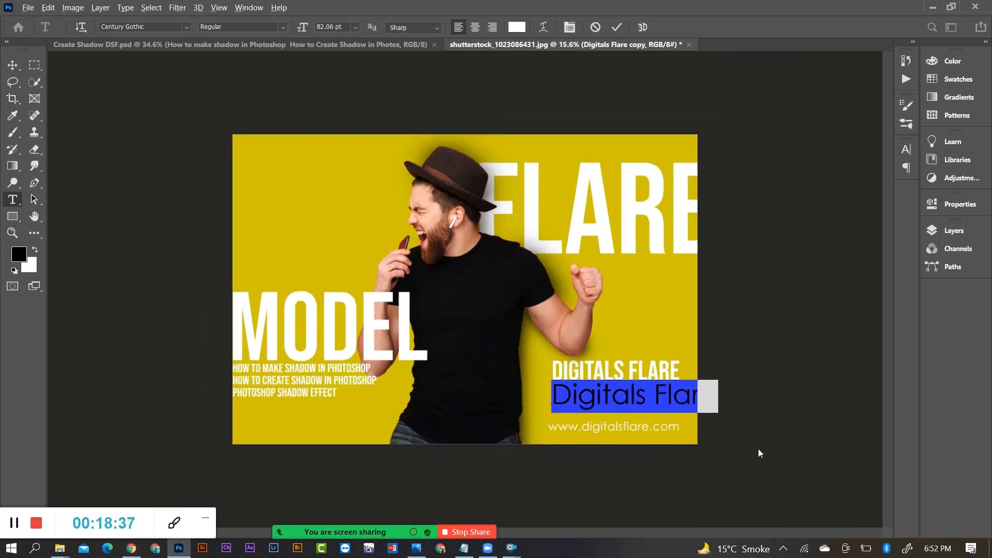
{"action": "scroll", "coordinate": [749, 447], "scroll_direction": "up", "scroll_amount": 2}
{"action": "left_click", "coordinate": [355, 27]}
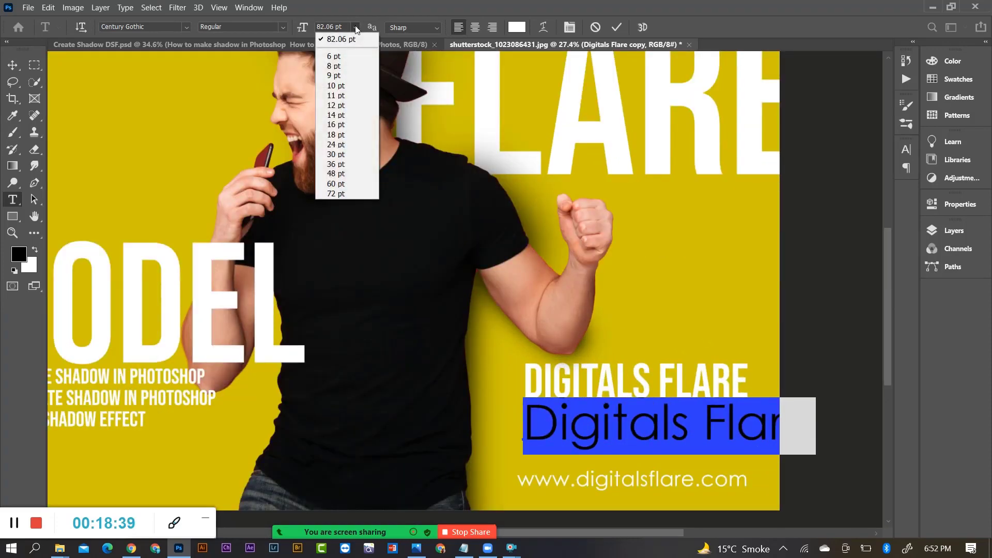
{"action": "left_click", "coordinate": [343, 116]}
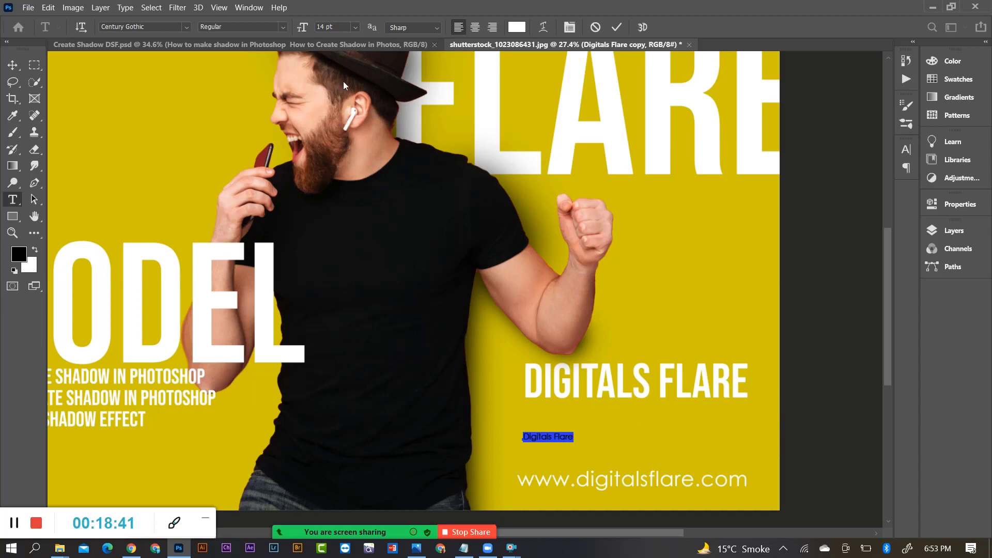
{"action": "left_click", "coordinate": [355, 27]}
{"action": "left_click", "coordinate": [341, 155]}
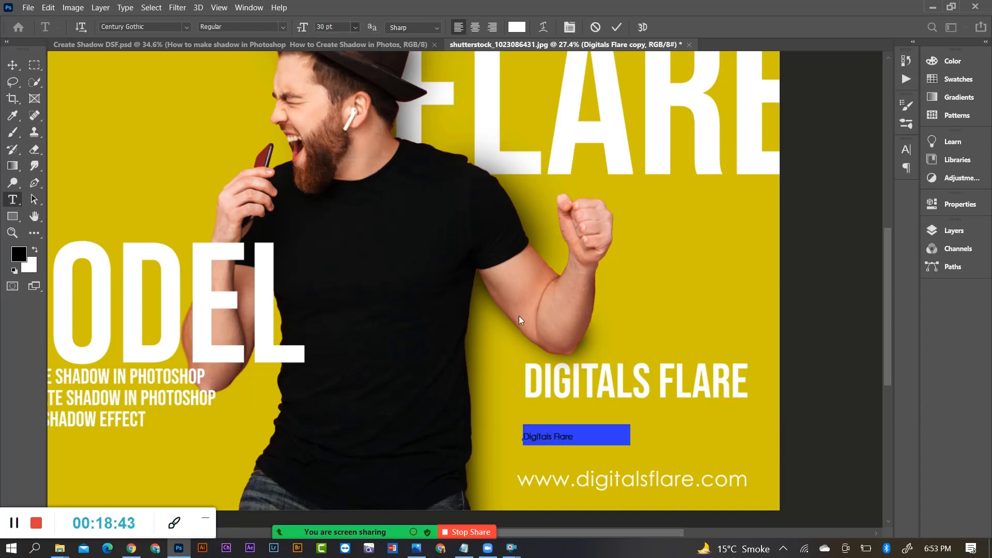
{"action": "left_click", "coordinate": [12, 65]}
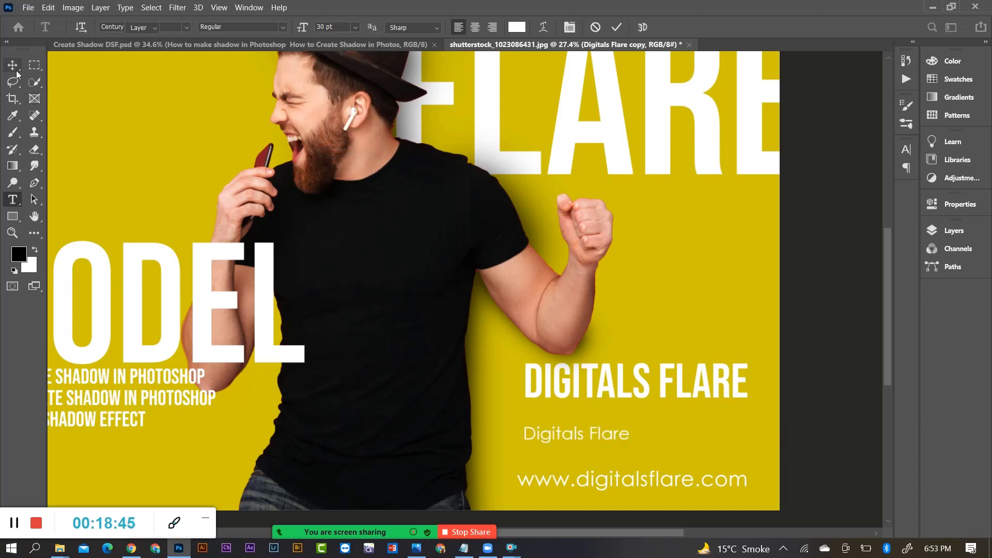
Switch to Chrome, search Google for "about editing" in a new tab and copy the featured definition paragraph, returning to Photoshop
{"action": "left_click", "coordinate": [131, 548]}
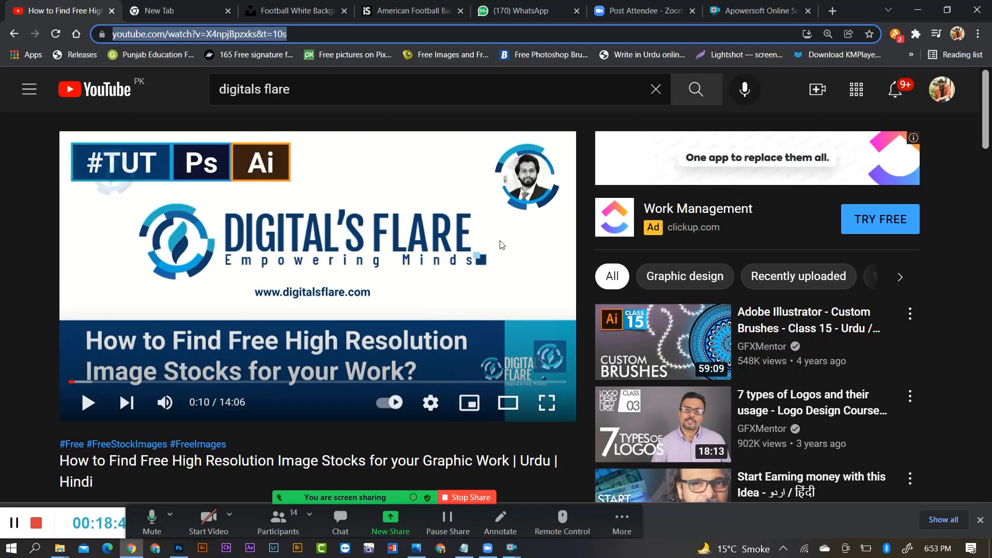
{"action": "left_click", "coordinate": [833, 10]}
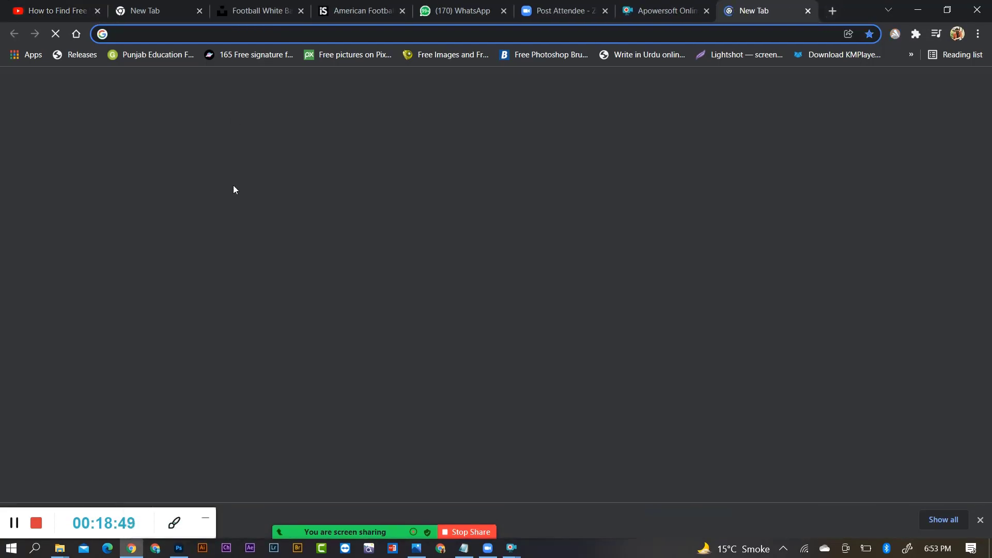
{"action": "left_click", "coordinate": [386, 266]}
{"action": "type", "text": "about "}
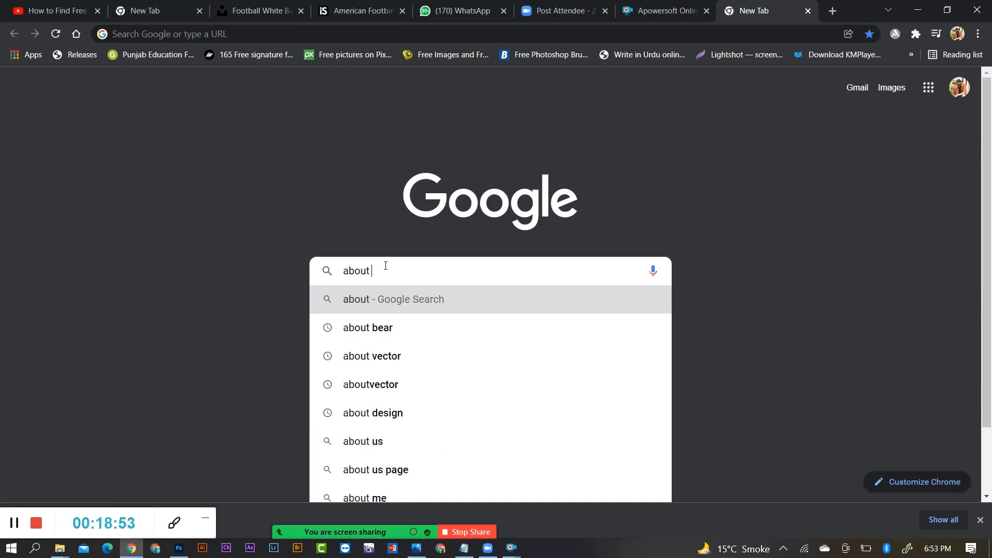
{"action": "type", "text": "editing"}
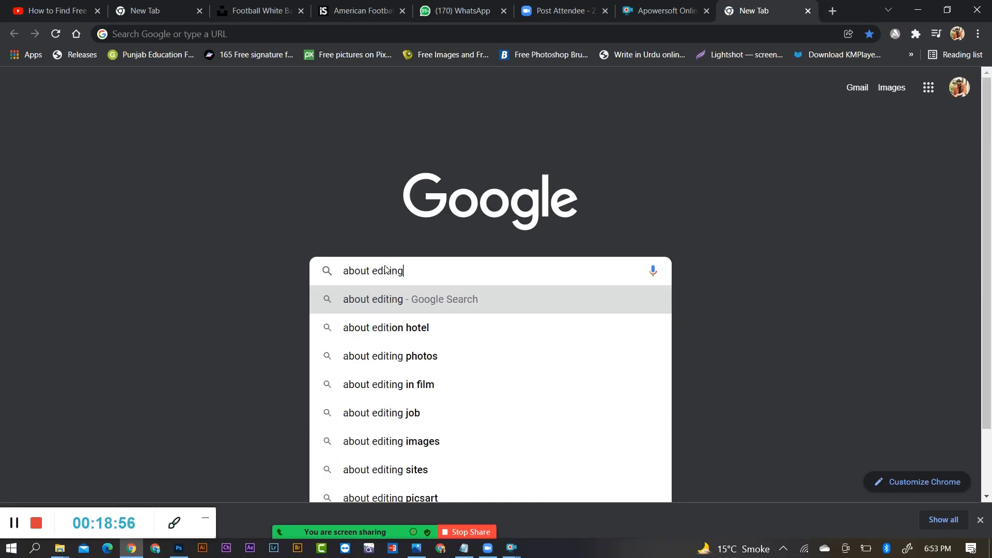
{"action": "key", "text": "Return"}
{"action": "type", "text": "\\"}
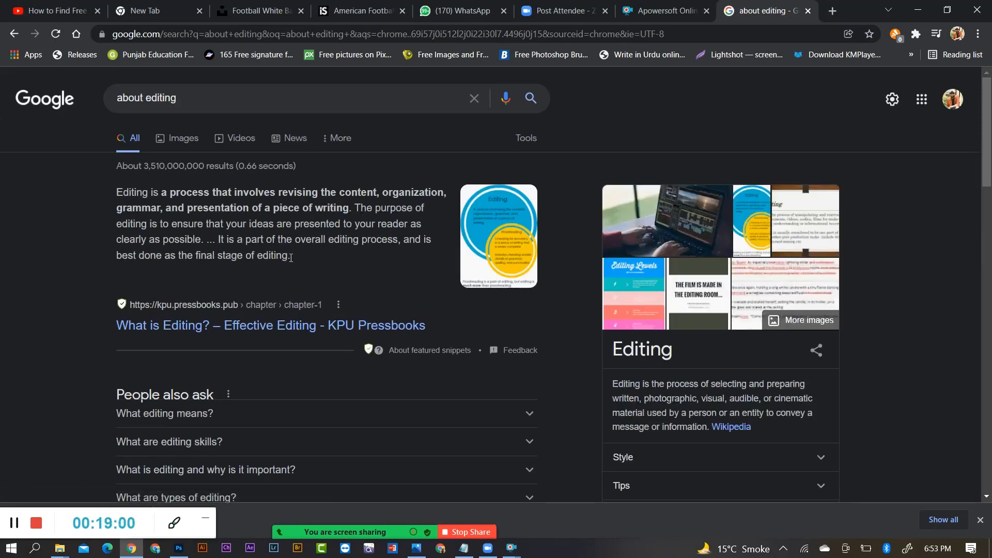
{"action": "left_click_drag", "start_coordinate": [292, 256], "coordinate": [103, 190]}
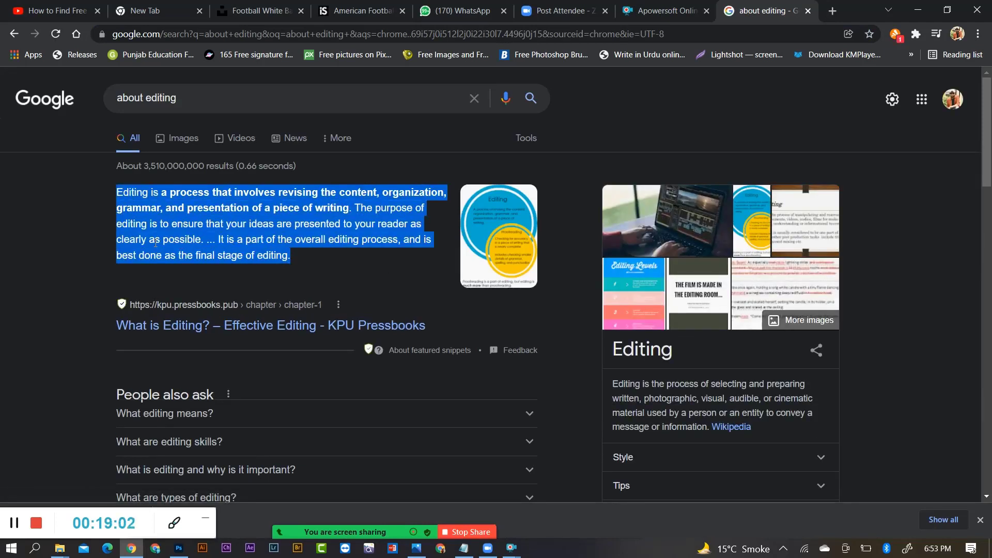
{"action": "left_click", "coordinate": [918, 9]}
Move the small Digitals Flare line up directly beneath the DIGITALS FLARE title and replace its text with the copied editing definition
{"action": "scroll", "coordinate": [580, 403], "scroll_direction": "down", "scroll_amount": 1}
{"action": "scroll", "coordinate": [703, 422], "scroll_direction": "up", "scroll_amount": 2}
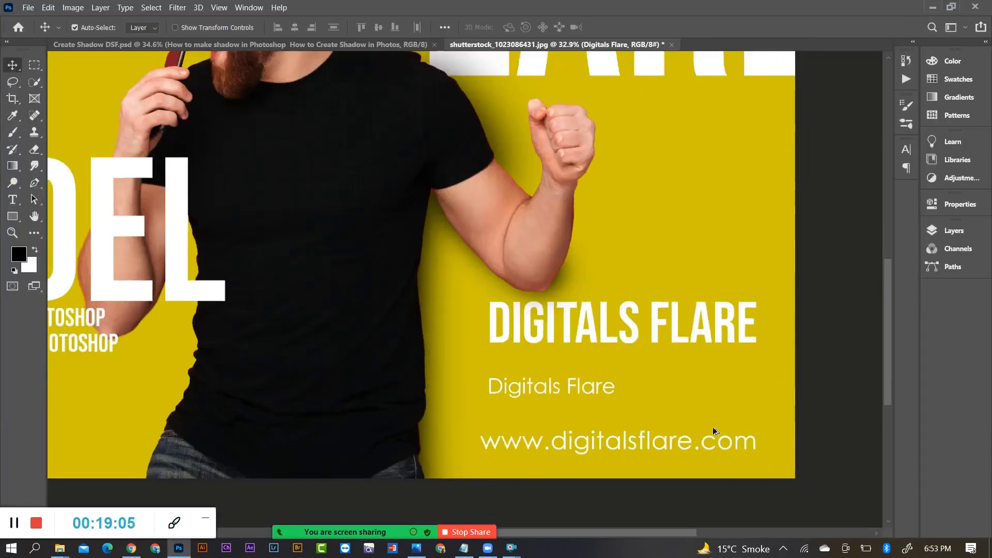
{"action": "left_click_drag", "start_coordinate": [556, 380], "coordinate": [556, 345]}
{"action": "key", "text": "t"}
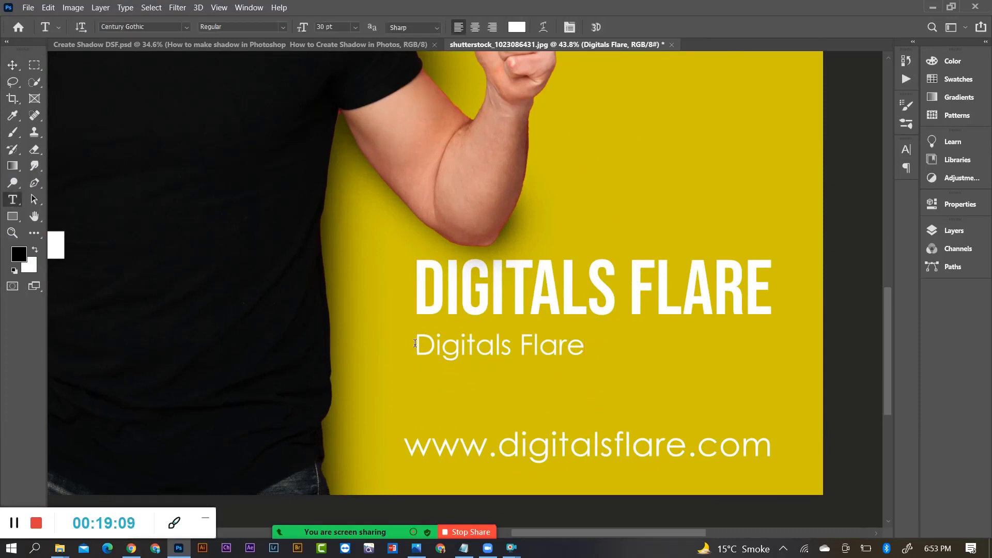
{"action": "left_click_drag", "start_coordinate": [415, 342], "coordinate": [586, 357]}
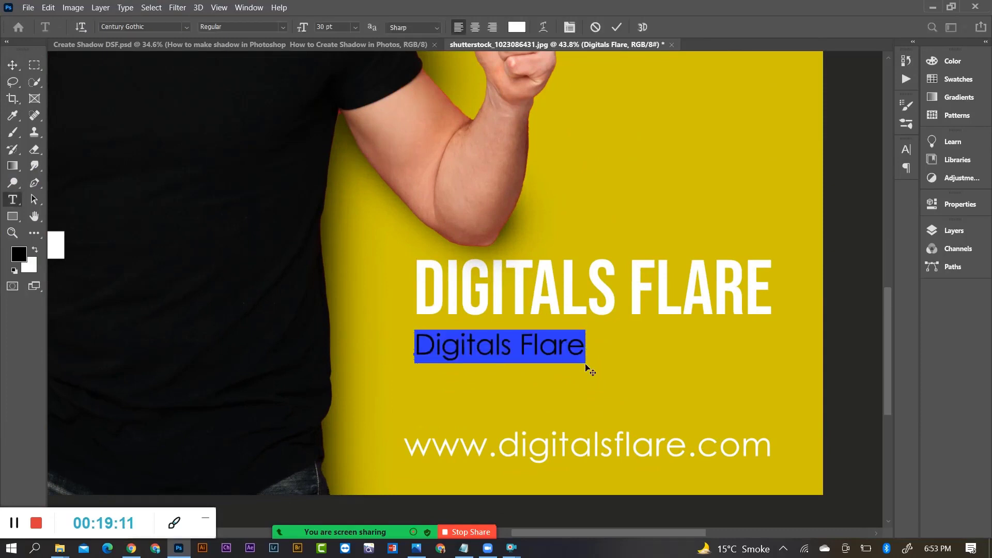
{"action": "key", "text": "BackSpace"}
{"action": "key", "text": "ctrl+v"}
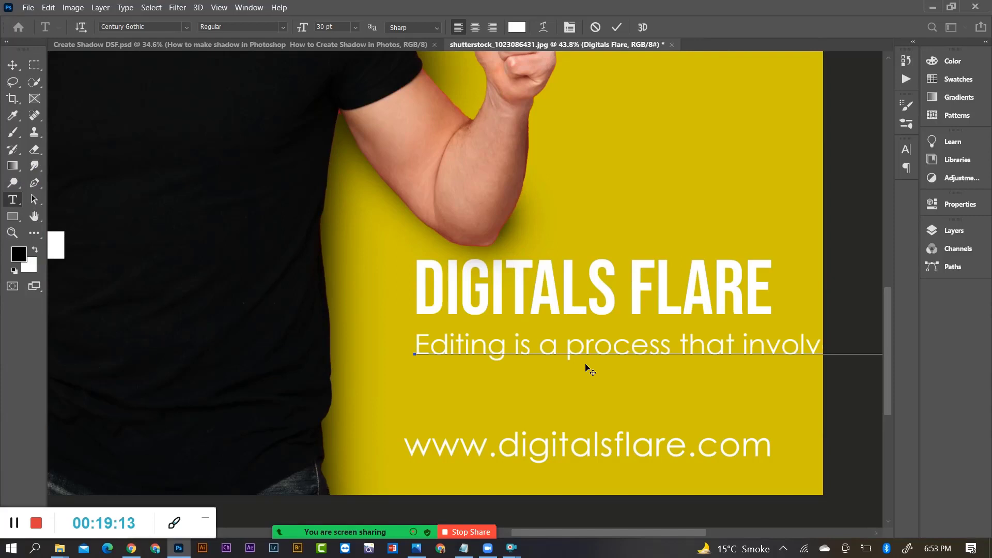
Reduce the pasted paragraph's font size, trying 24 pt and 18 pt before settling on 16 pt
{"action": "scroll", "coordinate": [466, 313], "scroll_direction": "down", "scroll_amount": 2}
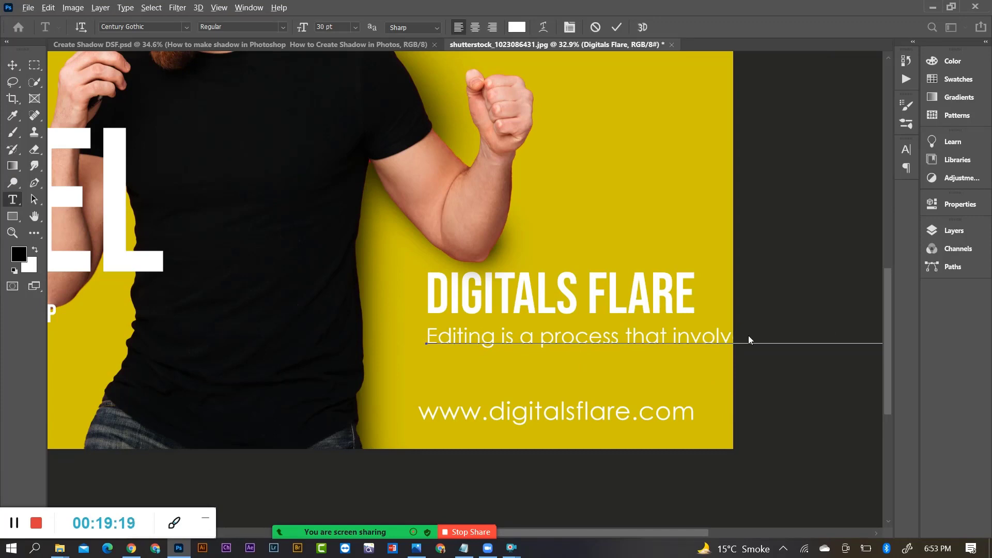
{"action": "scroll", "coordinate": [512, 324], "scroll_direction": "down", "scroll_amount": 2}
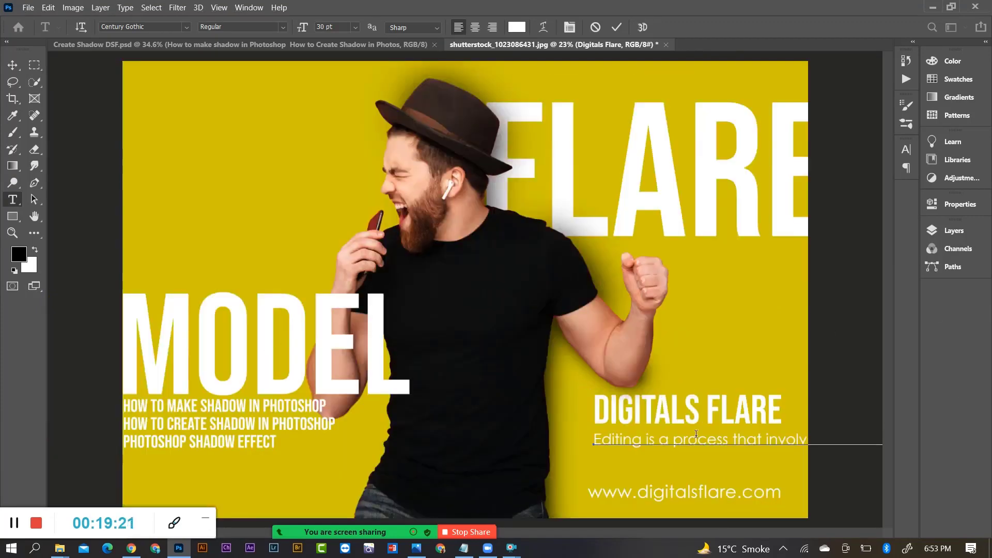
{"action": "scroll", "coordinate": [696, 434], "scroll_direction": "up", "scroll_amount": 3}
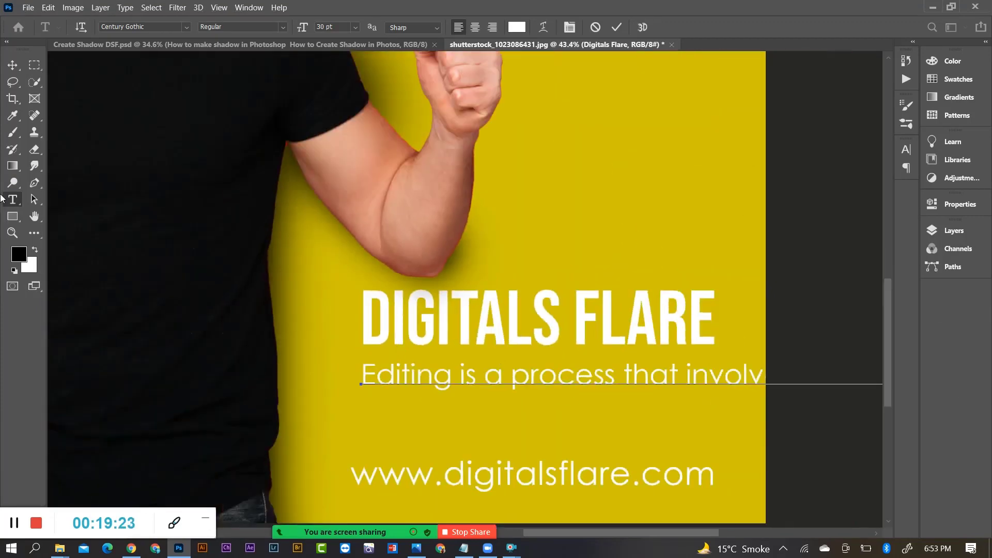
{"action": "triple_click", "coordinate": [687, 376]}
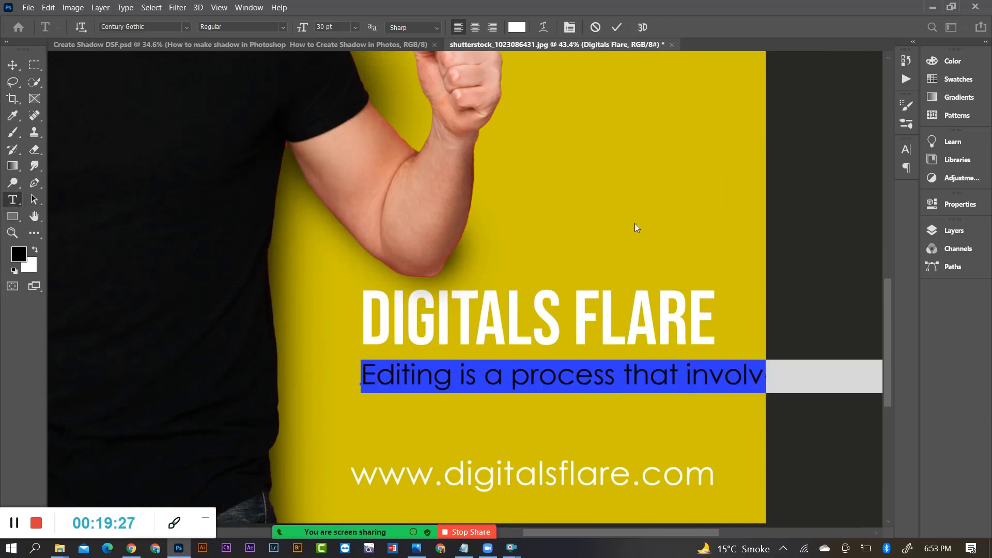
{"action": "left_click", "coordinate": [356, 26]}
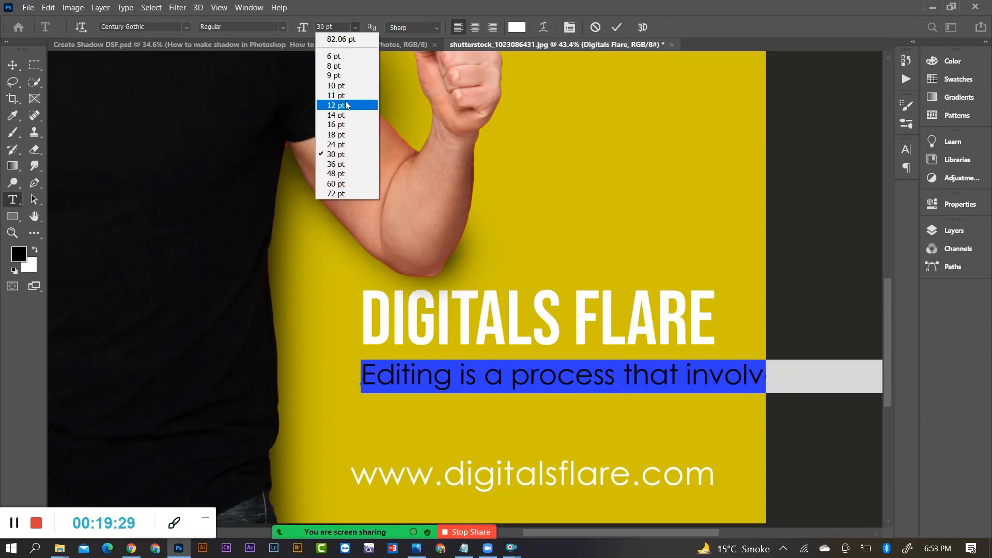
{"action": "left_click", "coordinate": [336, 144]}
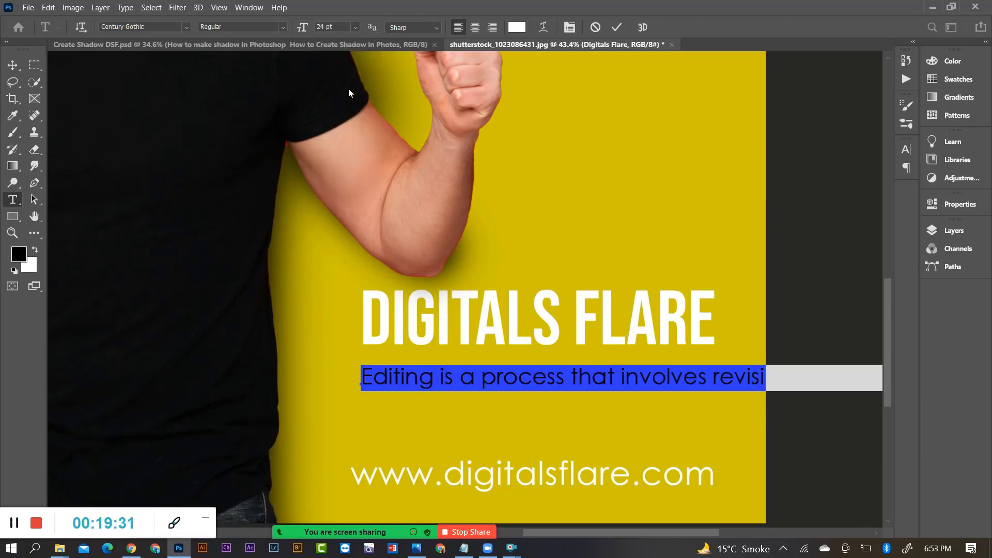
{"action": "left_click", "coordinate": [356, 27]}
{"action": "left_click", "coordinate": [340, 134]}
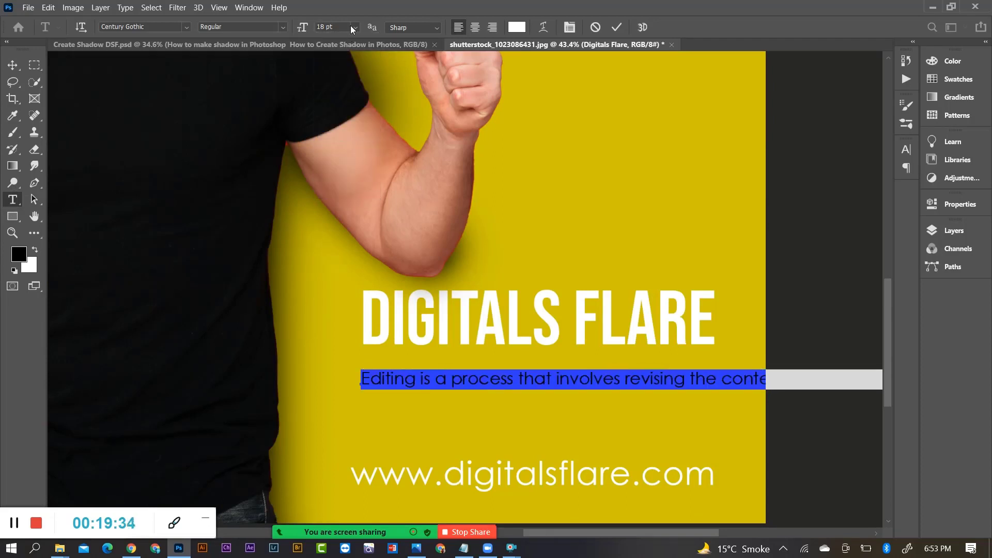
{"action": "left_click", "coordinate": [354, 27]}
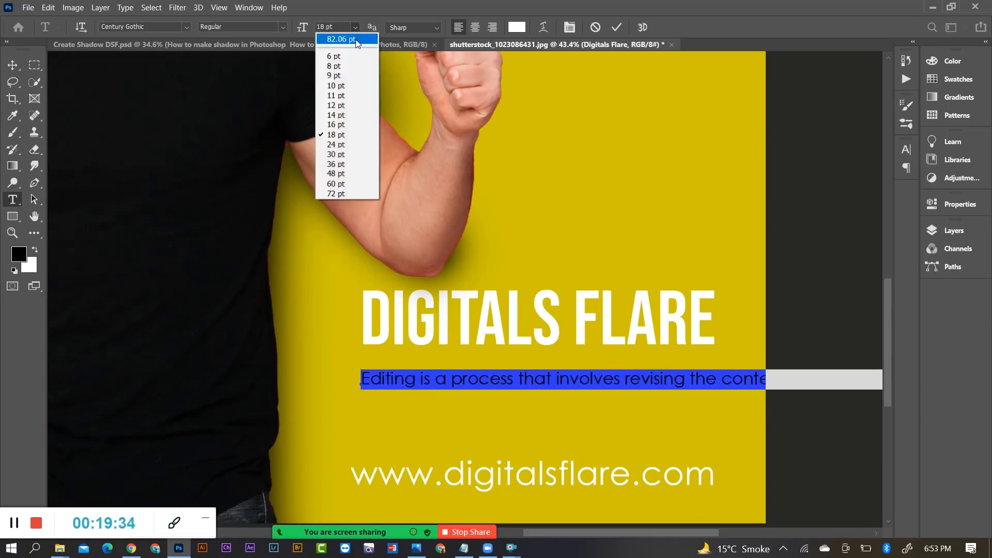
{"action": "left_click", "coordinate": [341, 124]}
Break the paragraph into lines after "content," and after "a piece"
{"action": "left_click", "coordinate": [748, 384]}
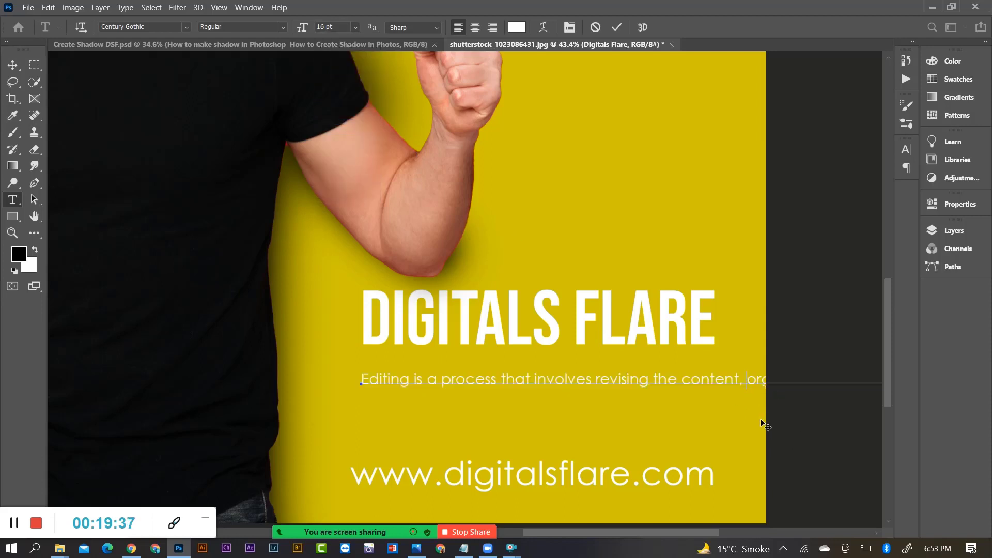
{"action": "key", "text": "Return"}
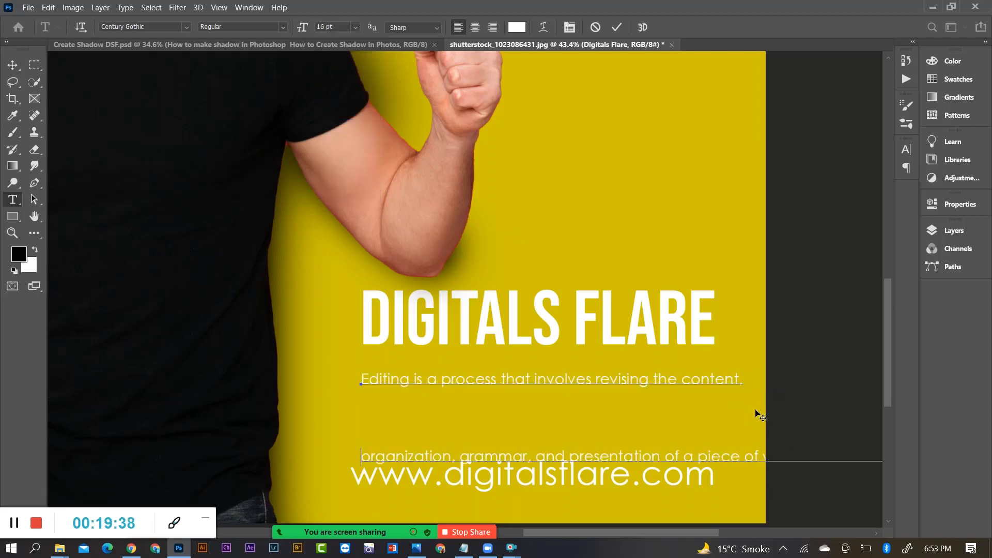
{"action": "left_click", "coordinate": [743, 455]}
{"action": "key", "text": "Return"}
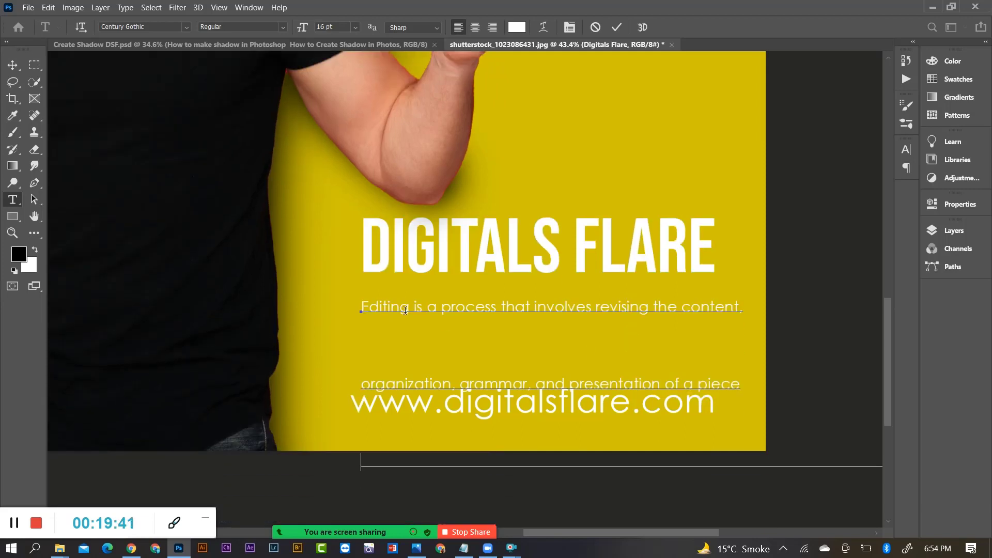
Select the whole paragraph and tighten its leading until the lines sit closely together above the website address
{"action": "left_click_drag", "start_coordinate": [367, 305], "coordinate": [482, 436]}
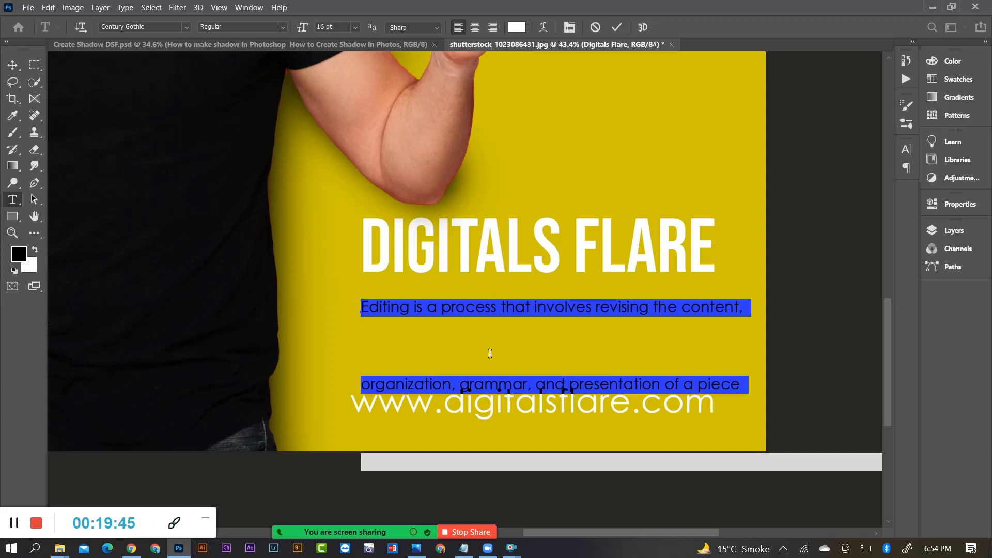
{"action": "key", "text": "alt+Up"}
{"action": "key", "text": "alt+Up"}
{"action": "key", "text": "alt+Up"}
{"action": "key", "text": "alt+Up"}
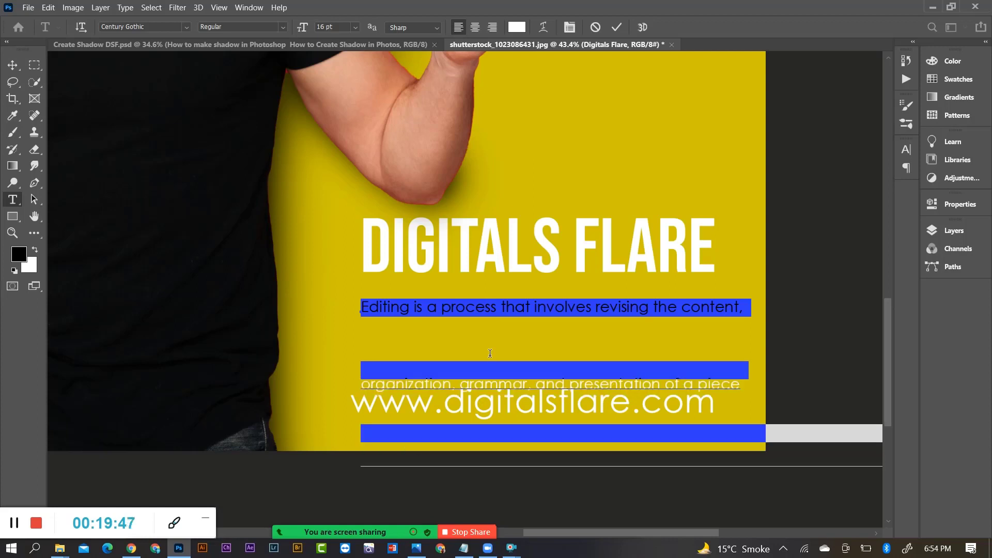
{"action": "key", "text": "alt+Up"}
{"action": "key", "text": "alt+Up"}
{"action": "key", "text": "alt+Up"}
{"action": "key", "text": "alt+Up"}
{"action": "key", "text": "alt+Up"}
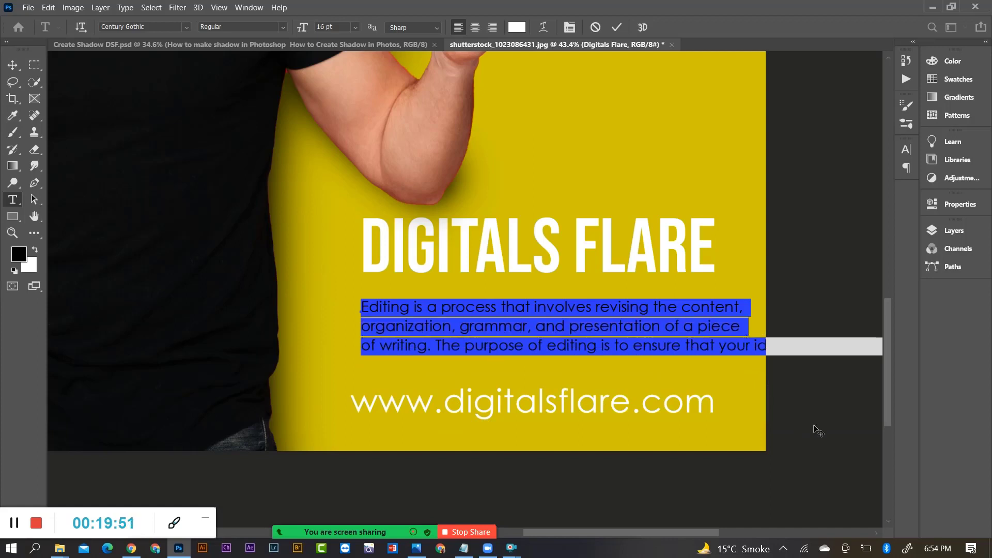
Add further line breaks after "ensure that your" and after "reader as clearly"
{"action": "left_click", "coordinate": [754, 347]}
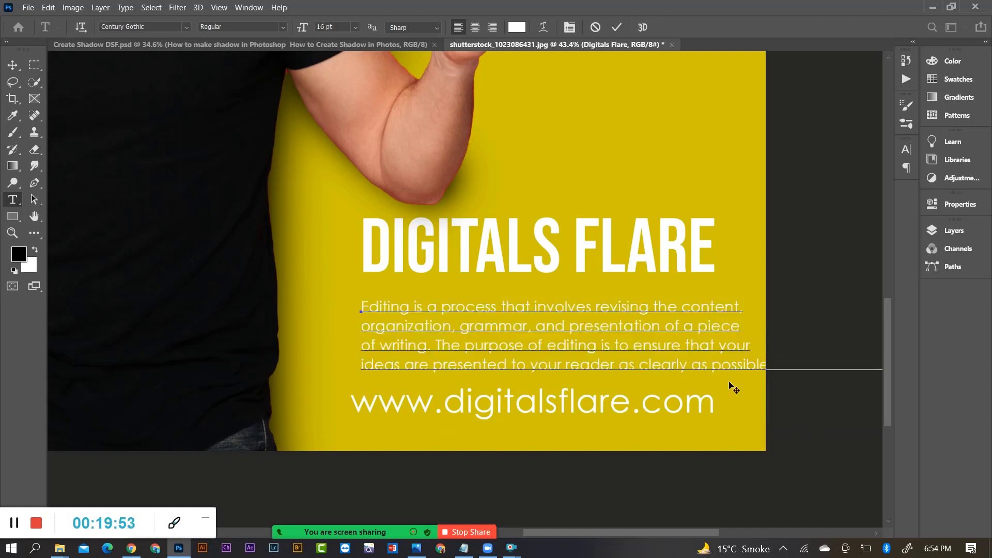
{"action": "left_click", "coordinate": [690, 365]}
{"action": "key", "text": "Return"}
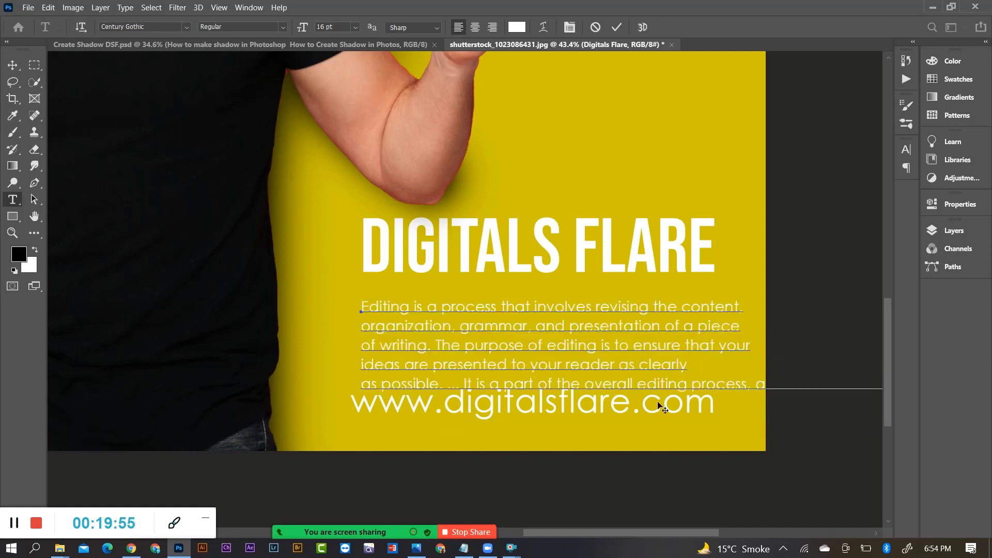
Delete all text following "as possible. ..." and move the paragraph up close beneath the DIGITALS FLARE title
{"action": "left_click_drag", "start_coordinate": [462, 382], "coordinate": [773, 370]}
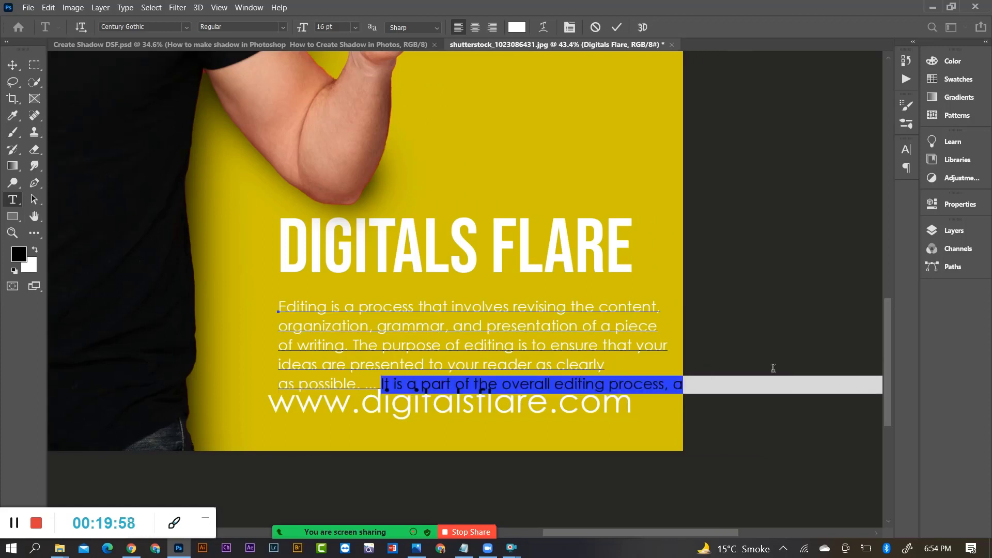
{"action": "key", "text": "BackSpace"}
{"action": "left_click_drag", "start_coordinate": [378, 383], "coordinate": [433, 379]}
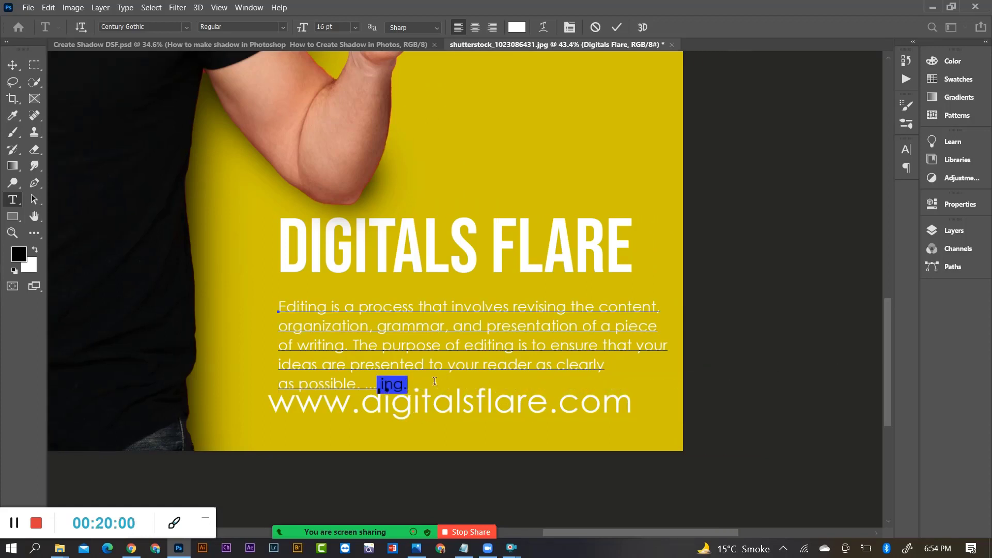
{"action": "key", "text": "BackSpace"}
{"action": "left_click", "coordinate": [13, 66]}
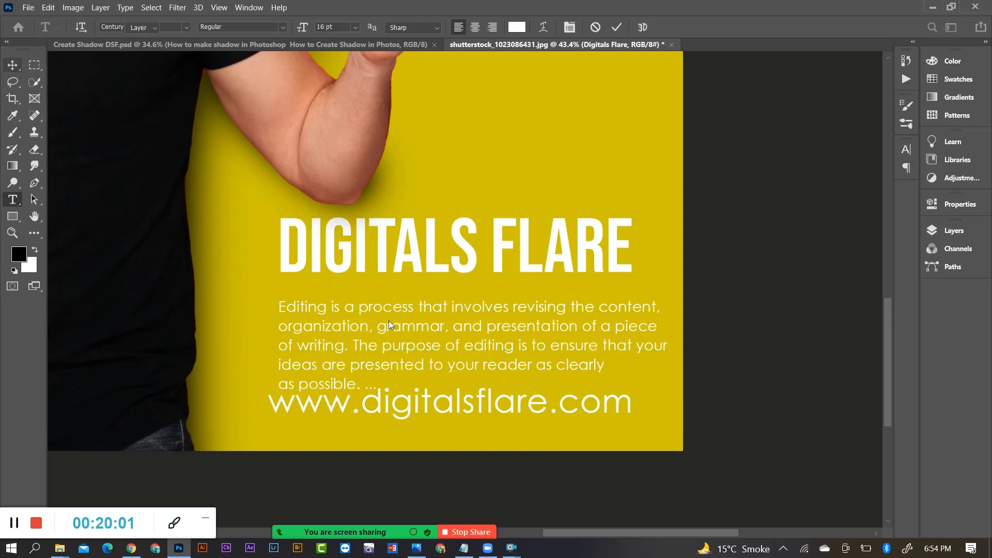
{"action": "left_click_drag", "start_coordinate": [406, 309], "coordinate": [405, 287]}
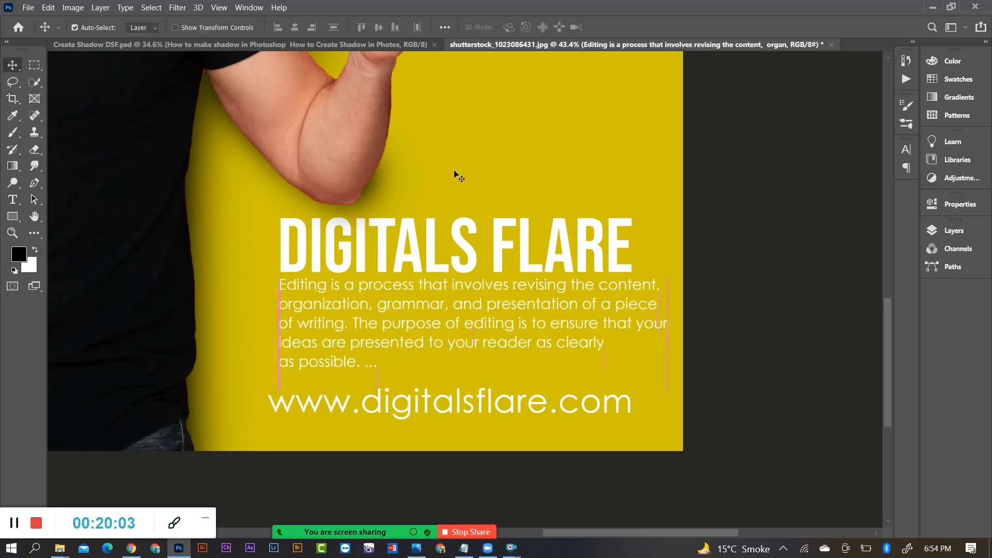
Examine the placement of the title, paragraph and website address in the whole composition and up close
{"action": "scroll", "coordinate": [592, 280], "scroll_direction": "down", "scroll_amount": 3}
{"action": "scroll", "coordinate": [487, 315], "scroll_direction": "down", "scroll_amount": 2}
{"action": "scroll", "coordinate": [504, 313], "scroll_direction": "up", "scroll_amount": 2}
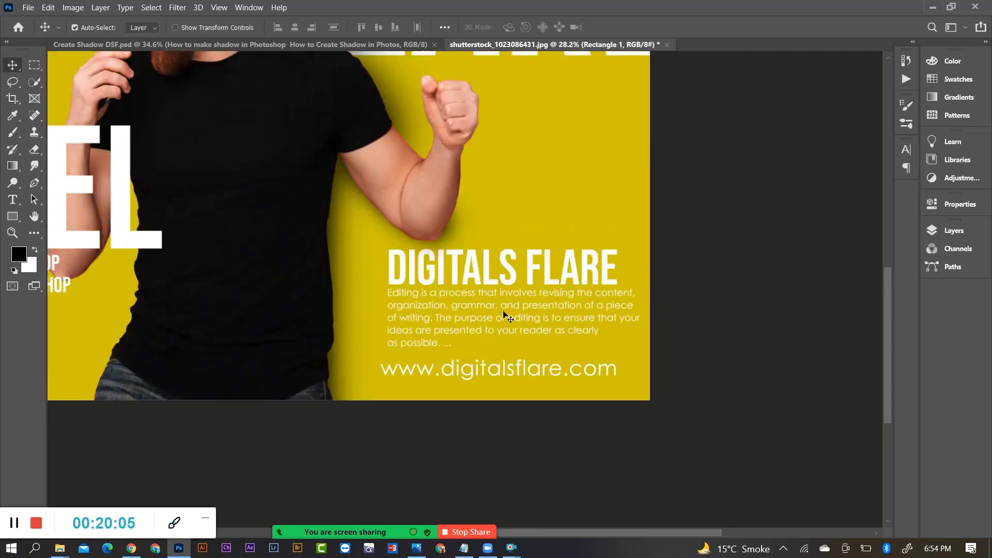
{"action": "scroll", "coordinate": [505, 313], "scroll_direction": "down", "scroll_amount": 3}
{"action": "key", "text": "ctrl+0"}
{"action": "scroll", "coordinate": [750, 465], "scroll_direction": "up", "scroll_amount": 2}
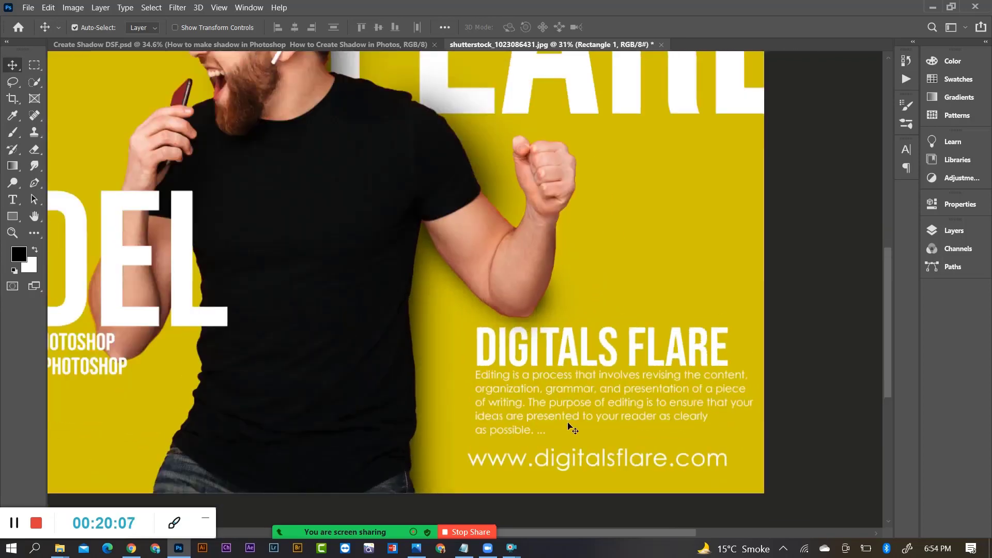
{"action": "scroll", "coordinate": [631, 405], "scroll_direction": "up", "scroll_amount": 2}
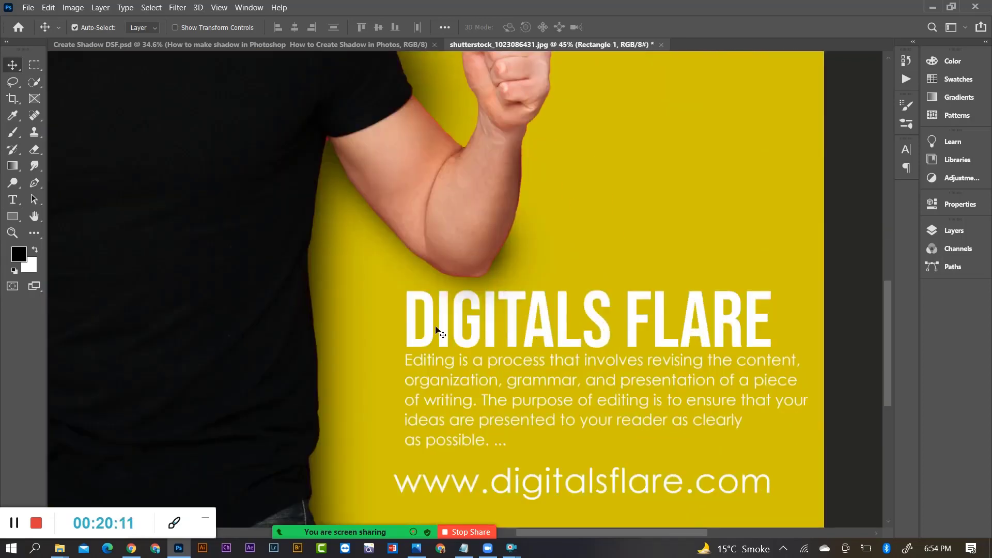
{"action": "scroll", "coordinate": [438, 373], "scroll_direction": "down", "scroll_amount": 1}
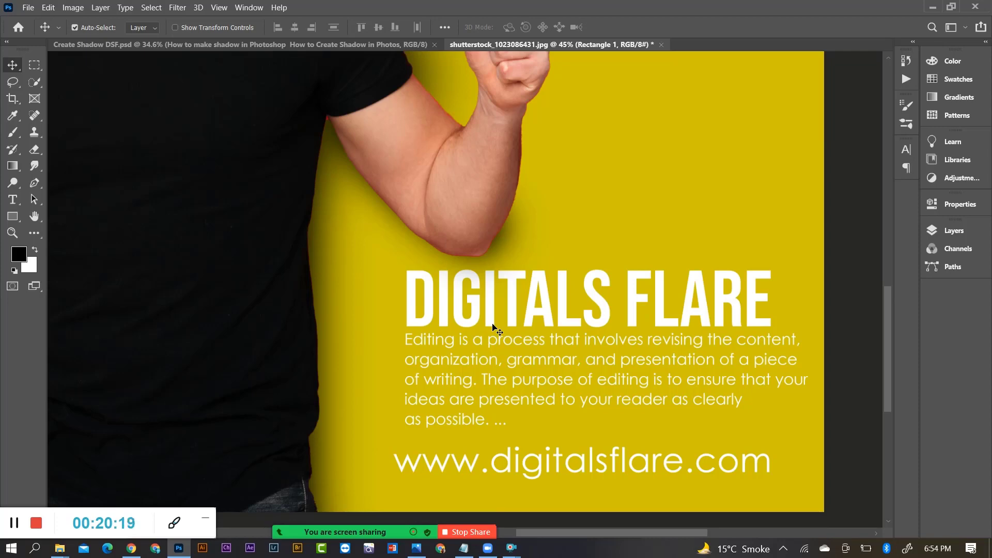
{"action": "scroll", "coordinate": [558, 383], "scroll_direction": "up", "scroll_amount": 2, "text": "alt"}
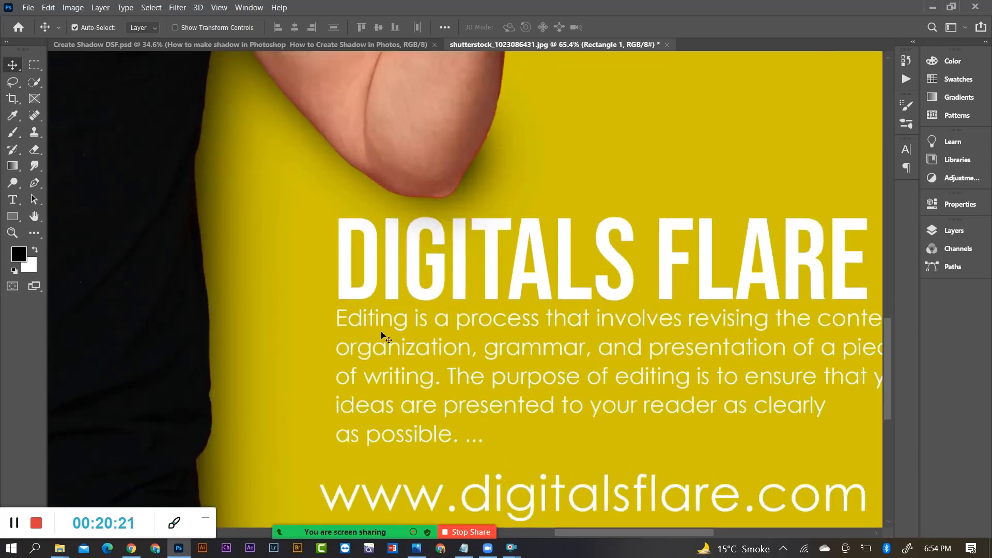
{"action": "scroll", "coordinate": [361, 279], "scroll_direction": "down", "scroll_amount": 1, "text": "alt"}
{"action": "left_click", "coordinate": [361, 279]}
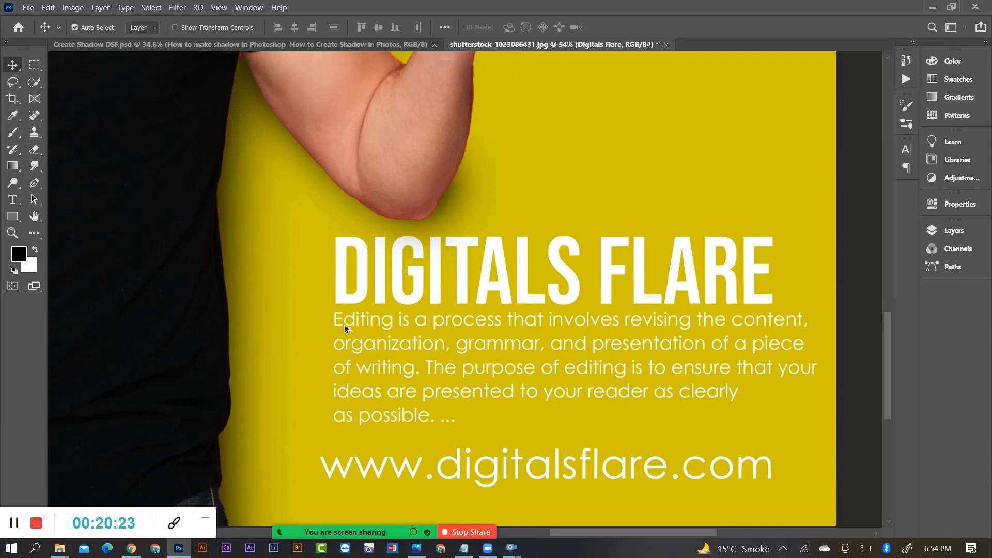
{"action": "scroll", "coordinate": [306, 308], "scroll_direction": "up", "scroll_amount": 1, "text": "alt"}
{"action": "scroll", "coordinate": [306, 310], "scroll_direction": "down", "scroll_amount": 1, "text": "alt"}
Change the body paragraph's font to Adobe Garamond Pro Regular and commit the text
{"action": "left_click", "coordinate": [14, 200]}
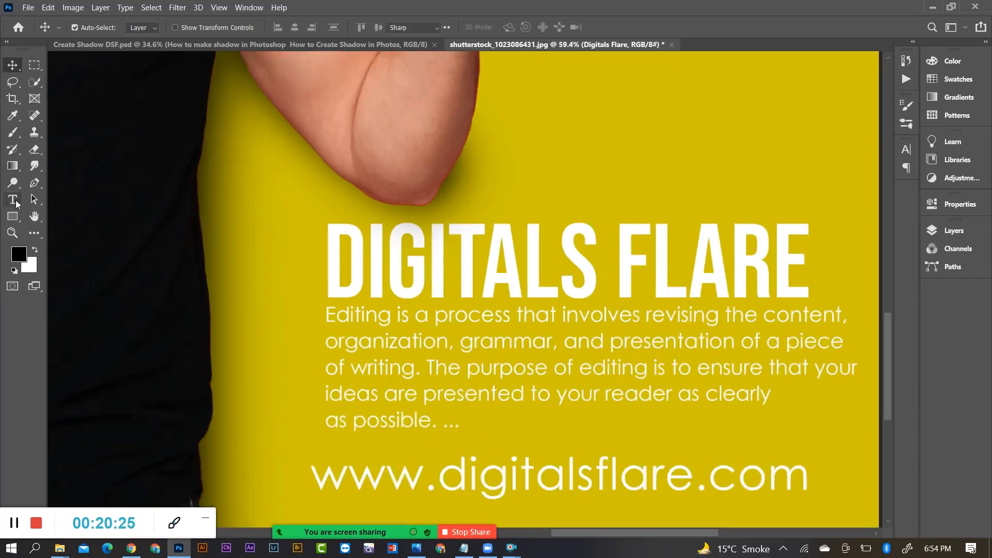
{"action": "left_click", "coordinate": [334, 314]}
{"action": "key", "text": "ctrl+a"}
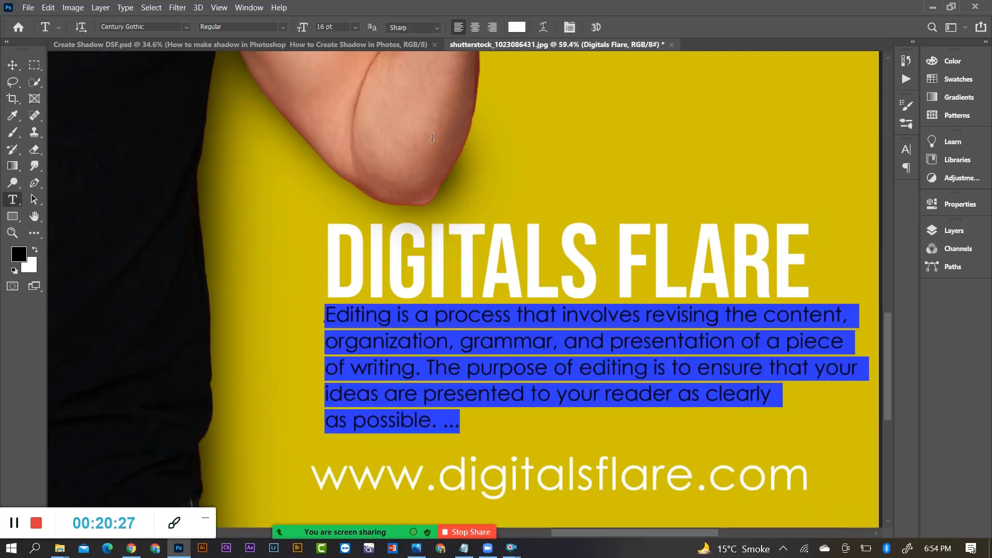
{"action": "left_click", "coordinate": [186, 29]}
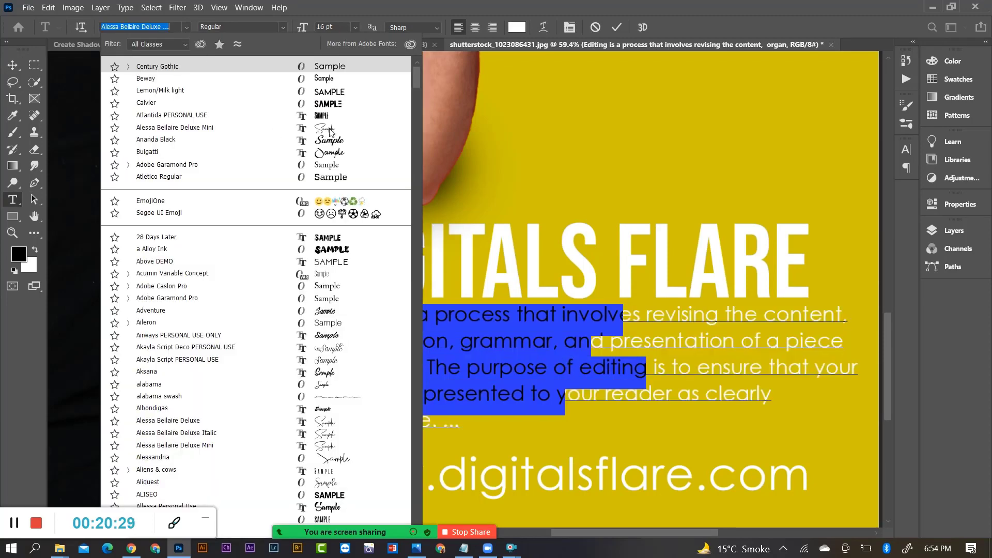
{"action": "left_click", "coordinate": [332, 165]}
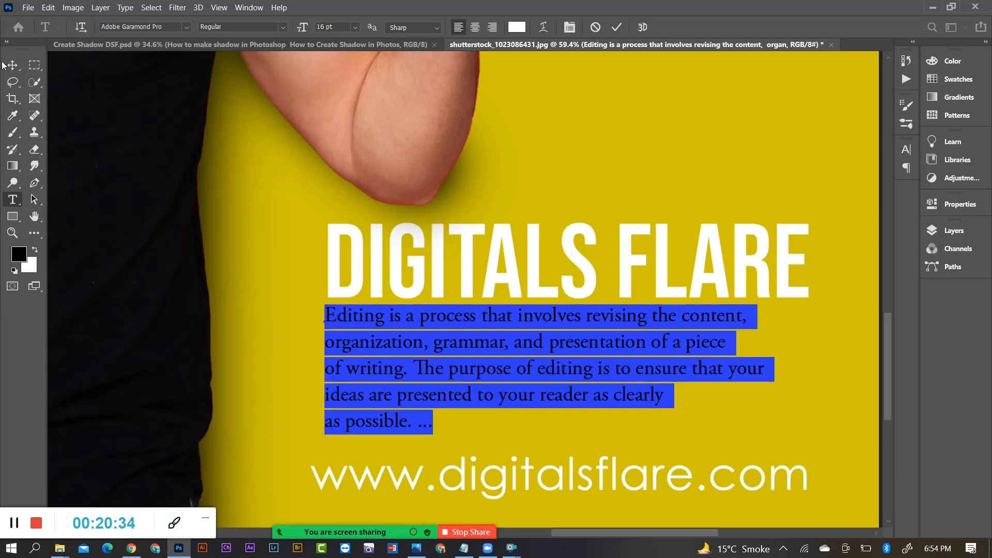
{"action": "key", "text": "ctrl+Return"}
{"action": "left_click", "coordinate": [380, 382]}
{"action": "scroll", "coordinate": [376, 380], "scroll_direction": "up", "scroll_amount": 2}
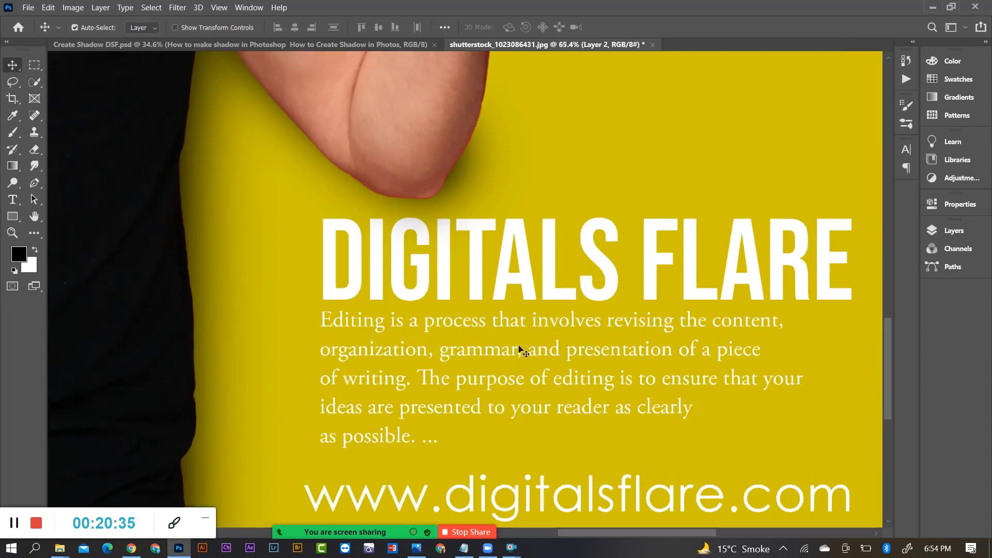
Undo the body paragraph's last font change
{"action": "scroll", "coordinate": [521, 348], "scroll_direction": "up", "scroll_amount": 2}
{"action": "scroll", "coordinate": [334, 327], "scroll_direction": "down", "scroll_amount": 3}
{"action": "scroll", "coordinate": [447, 351], "scroll_direction": "down", "scroll_amount": 2}
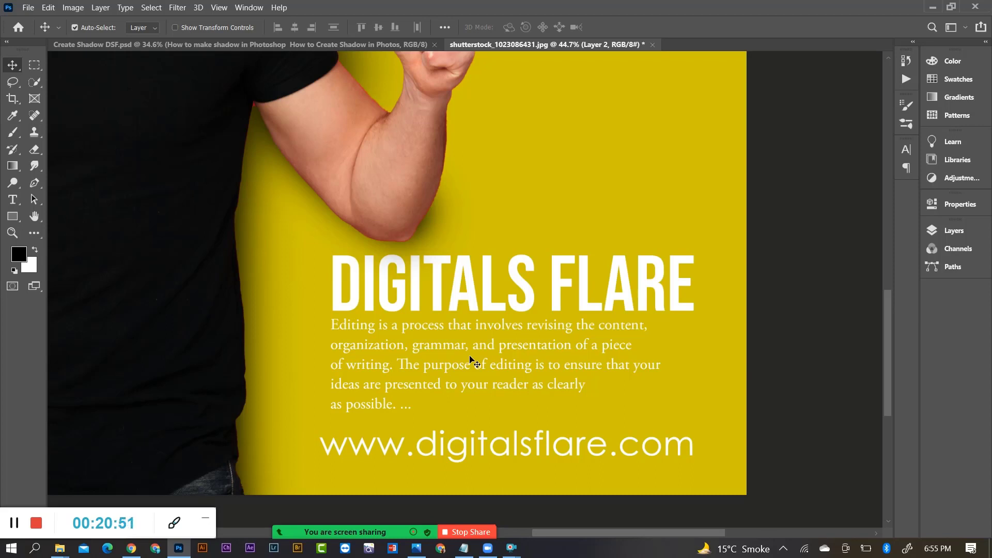
{"action": "key", "text": "ctrl+z"}
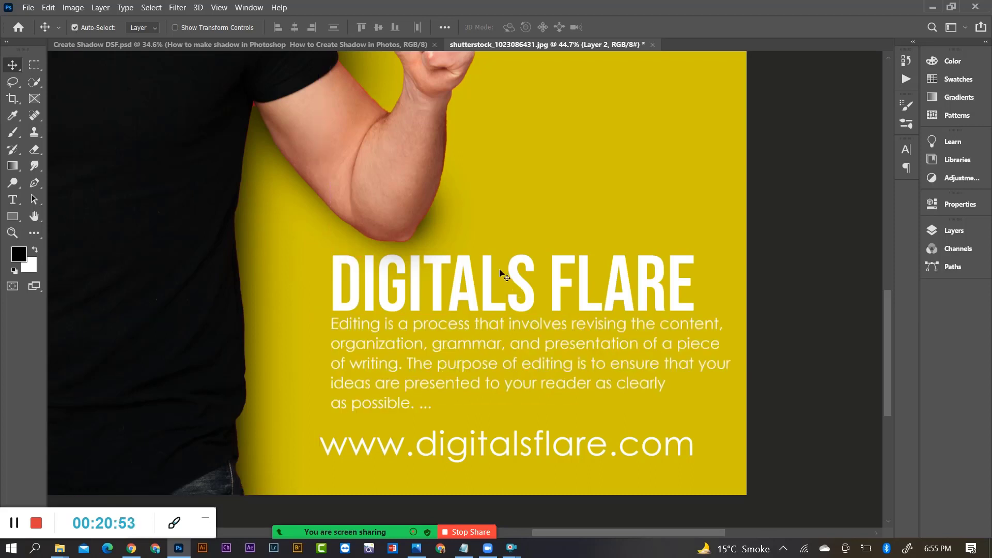
Examine the finished composition as a whole and up close, checking the text placement and the shadow around the man
{"action": "scroll", "coordinate": [496, 351], "scroll_direction": "down", "scroll_amount": 1}
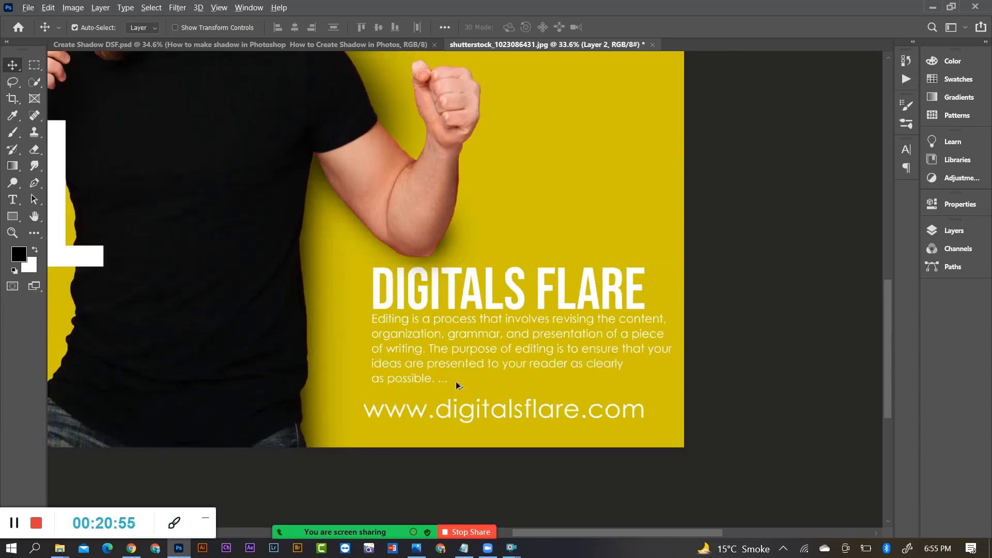
{"action": "scroll", "coordinate": [511, 375], "scroll_direction": "down", "scroll_amount": 4}
{"action": "scroll", "coordinate": [612, 396], "scroll_direction": "down", "scroll_amount": 2}
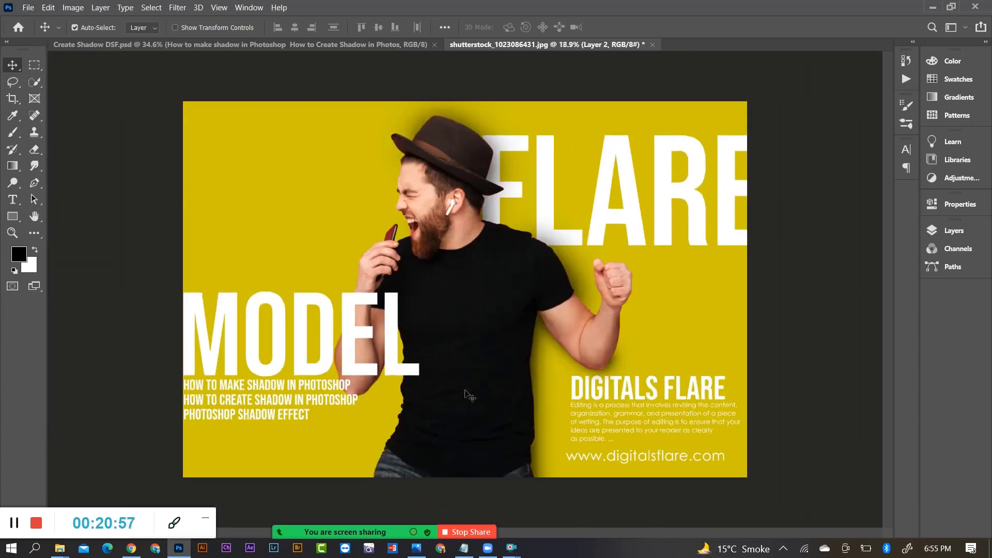
{"action": "scroll", "coordinate": [620, 421], "scroll_direction": "up", "scroll_amount": 2}
{"action": "scroll", "coordinate": [610, 411], "scroll_direction": "down", "scroll_amount": 2}
{"action": "scroll", "coordinate": [503, 410], "scroll_direction": "up", "scroll_amount": 5}
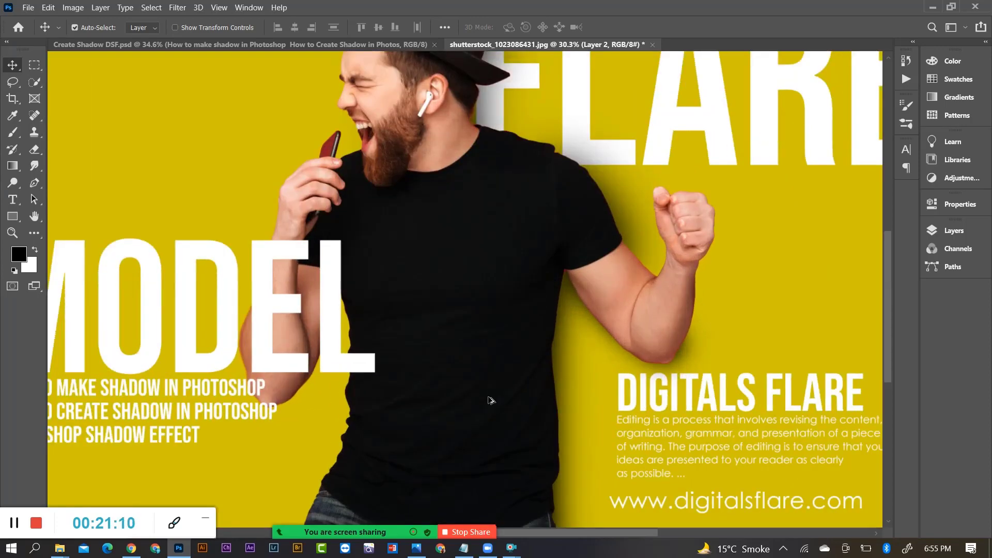
{"action": "scroll", "coordinate": [488, 396], "scroll_direction": "down", "scroll_amount": 4}
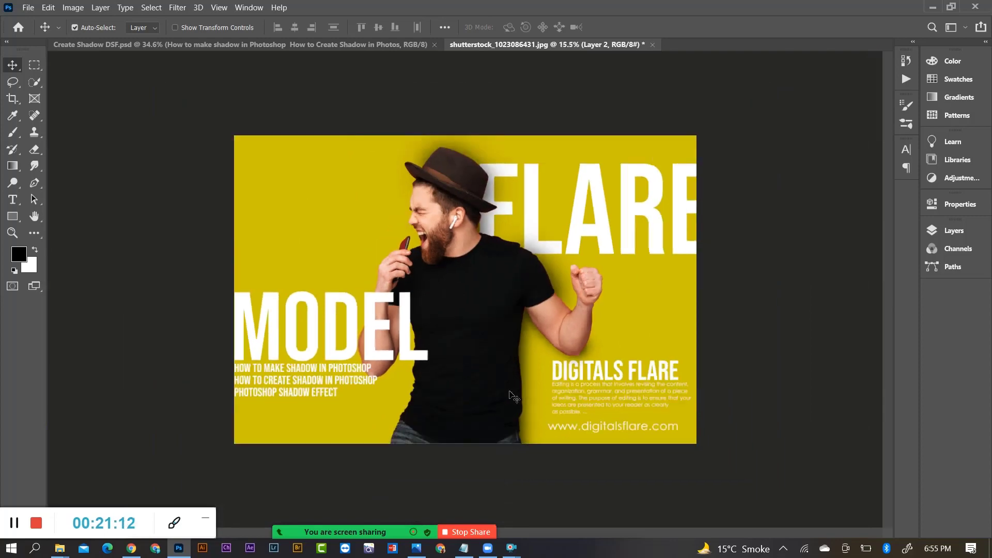
{"action": "scroll", "coordinate": [512, 395], "scroll_direction": "up", "scroll_amount": 2}
{"action": "scroll", "coordinate": [517, 406], "scroll_direction": "down", "scroll_amount": 2}
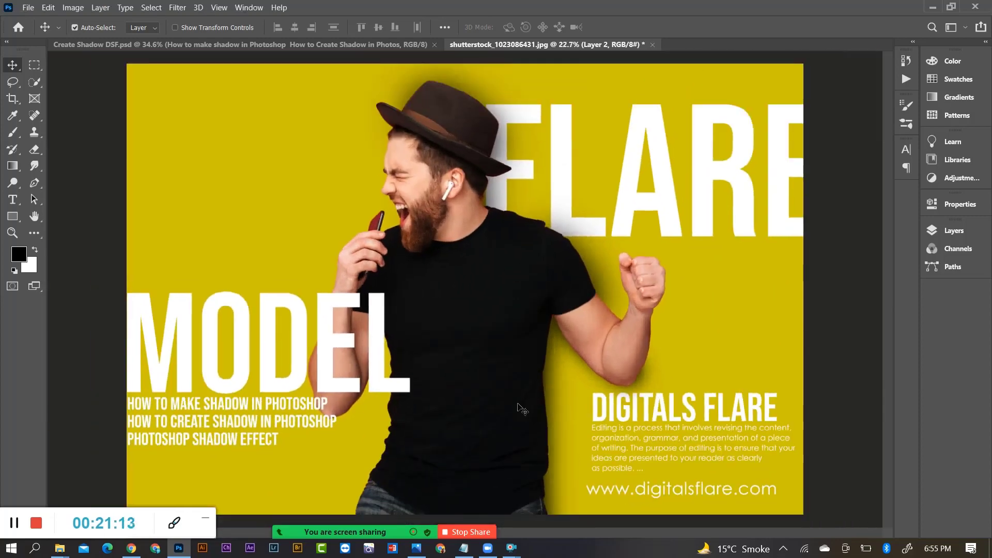
{"action": "scroll", "coordinate": [494, 413], "scroll_direction": "up", "scroll_amount": 3}
{"action": "scroll", "coordinate": [495, 398], "scroll_direction": "down", "scroll_amount": 3}
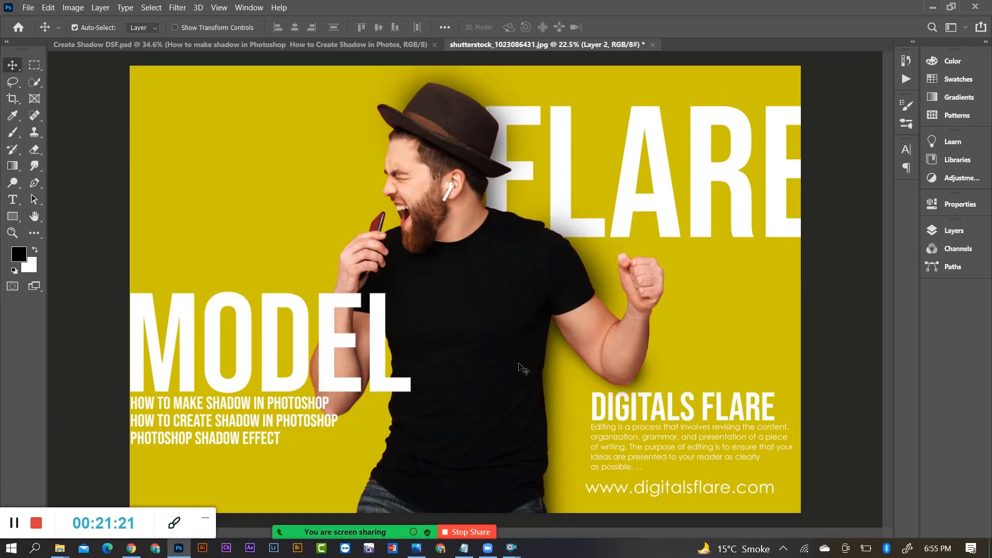
{"action": "scroll", "coordinate": [523, 364], "scroll_direction": "down", "scroll_amount": 2}
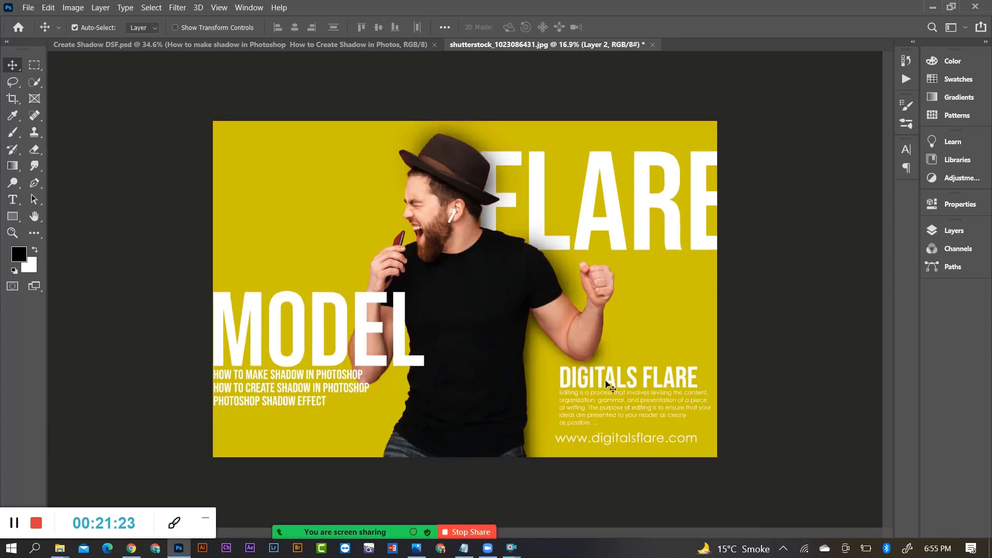
{"action": "scroll", "coordinate": [597, 394], "scroll_direction": "up", "scroll_amount": 2}
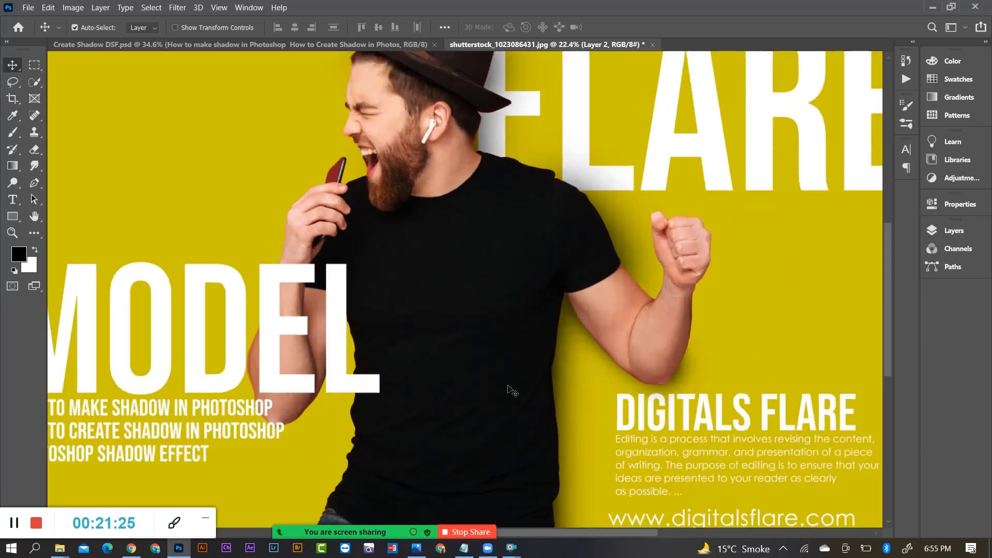